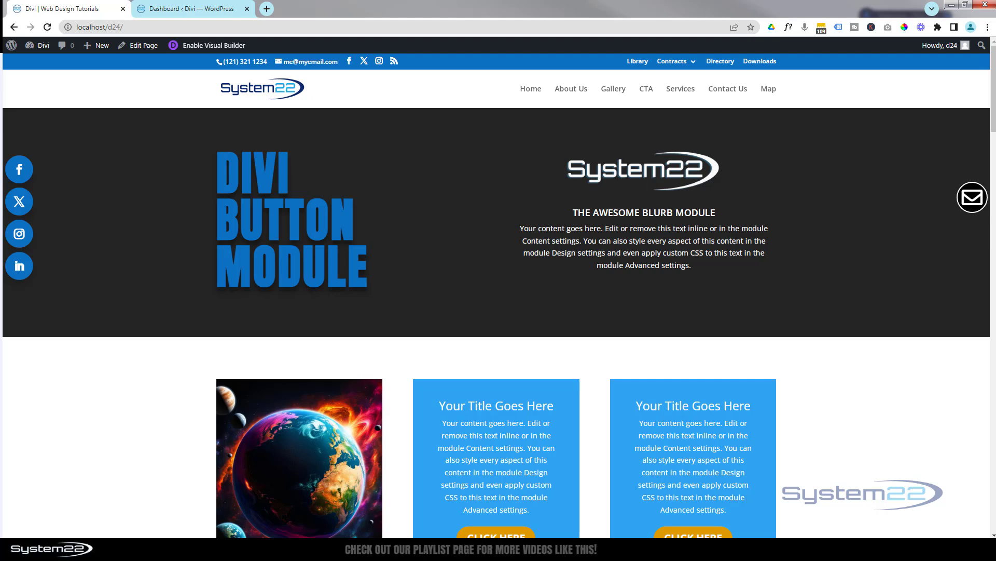
- Open the home page for editing in the Visual Builder
{"action": "scroll", "coordinate": [462, 204], "scroll_direction": "down", "scroll_amount": 4}
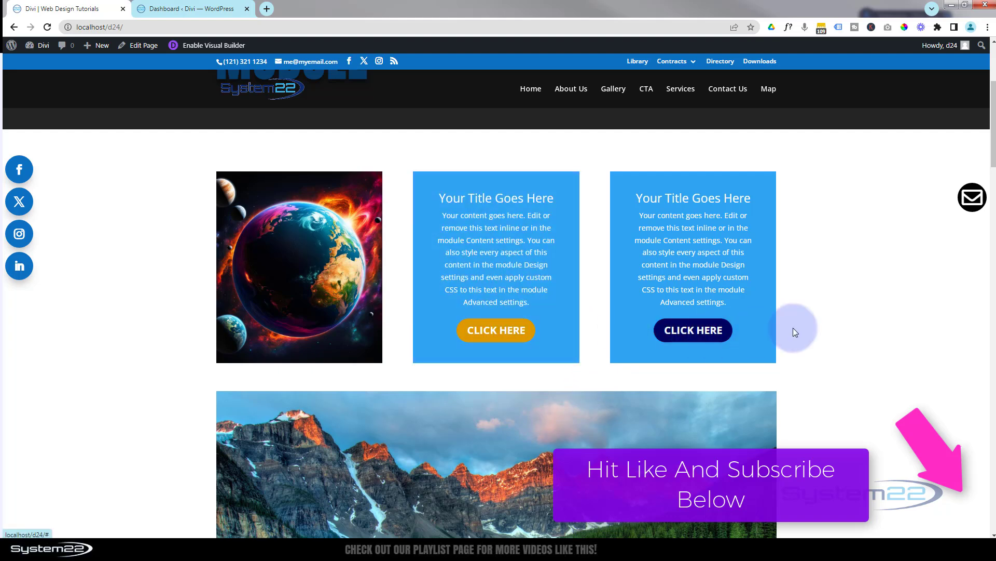
{"action": "scroll", "coordinate": [836, 348], "scroll_direction": "up", "scroll_amount": 2}
{"action": "scroll", "coordinate": [836, 347], "scroll_direction": "up", "scroll_amount": 3}
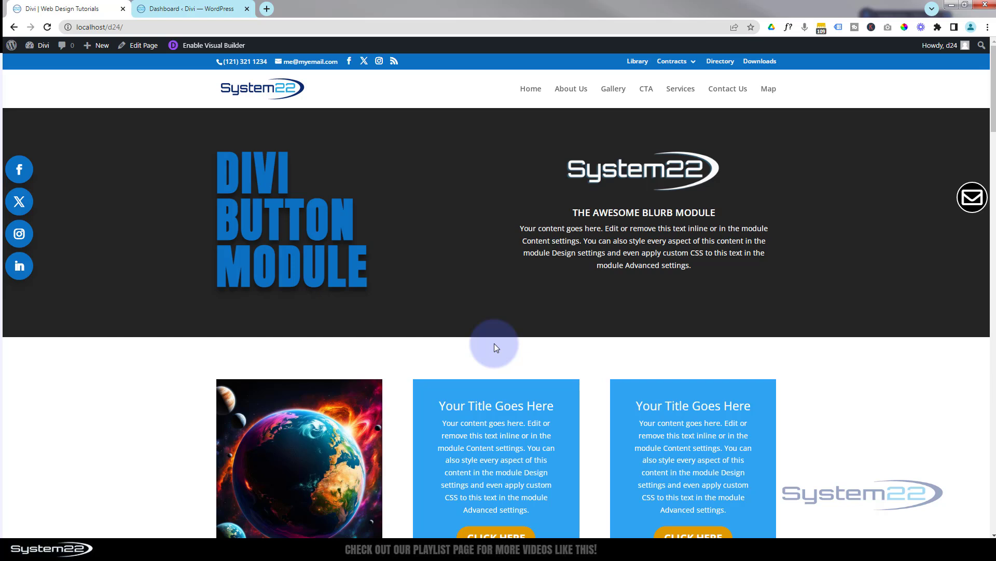
{"action": "left_click", "coordinate": [211, 45]}
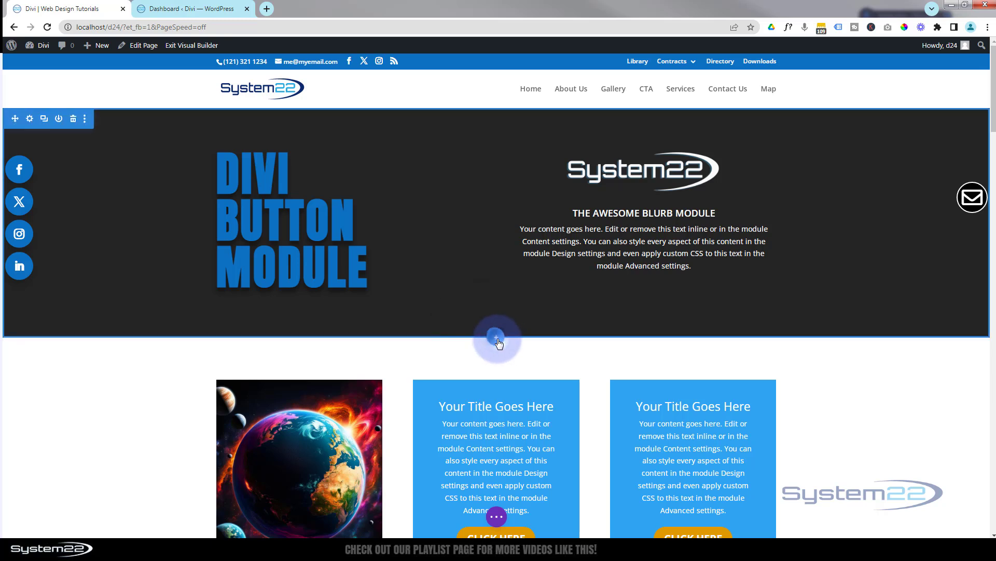
- Add a regular section below the dark header section, with a single-column row containing a Button module
{"action": "left_click", "coordinate": [496, 338]}
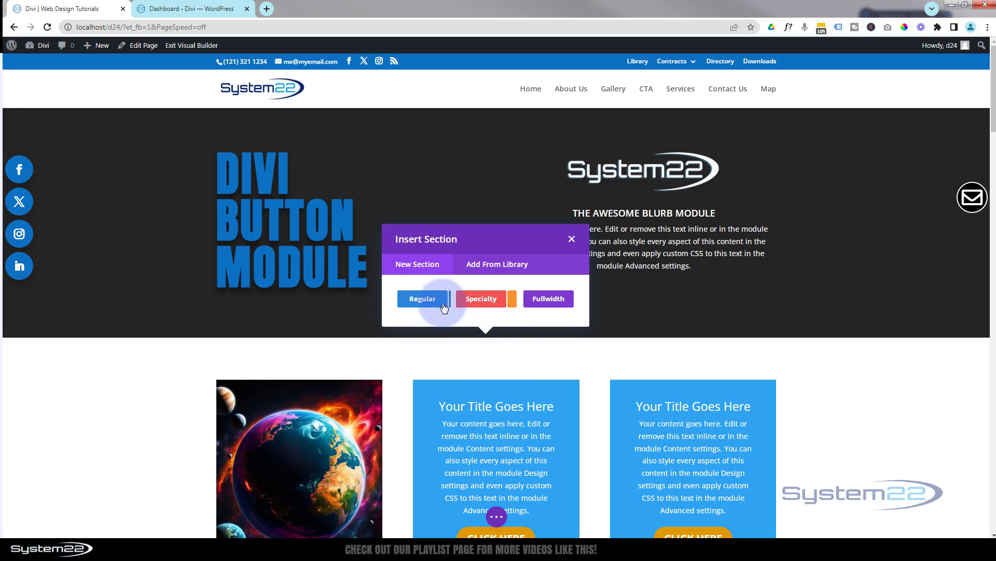
{"action": "left_click", "coordinate": [424, 299]}
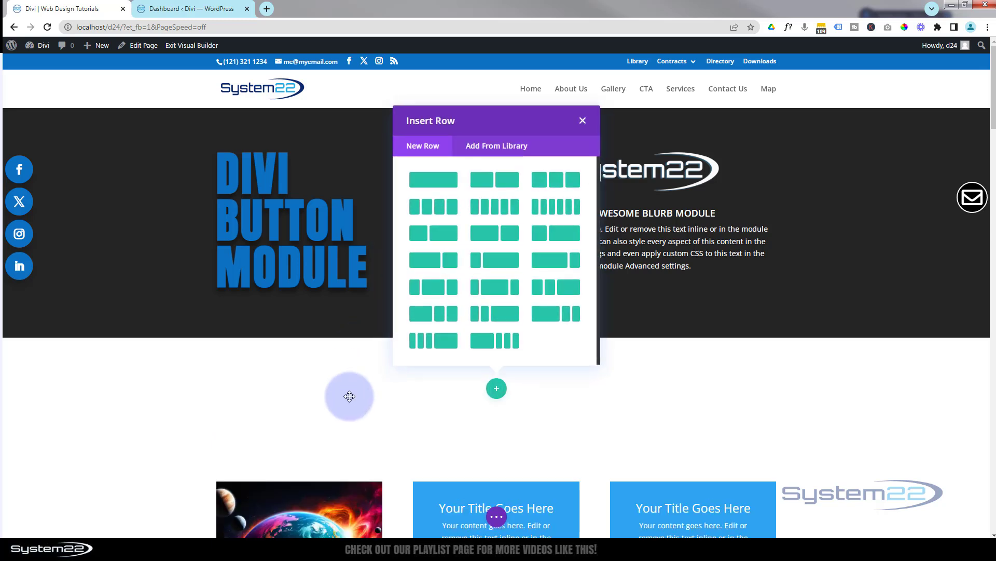
{"action": "left_click", "coordinate": [437, 180]}
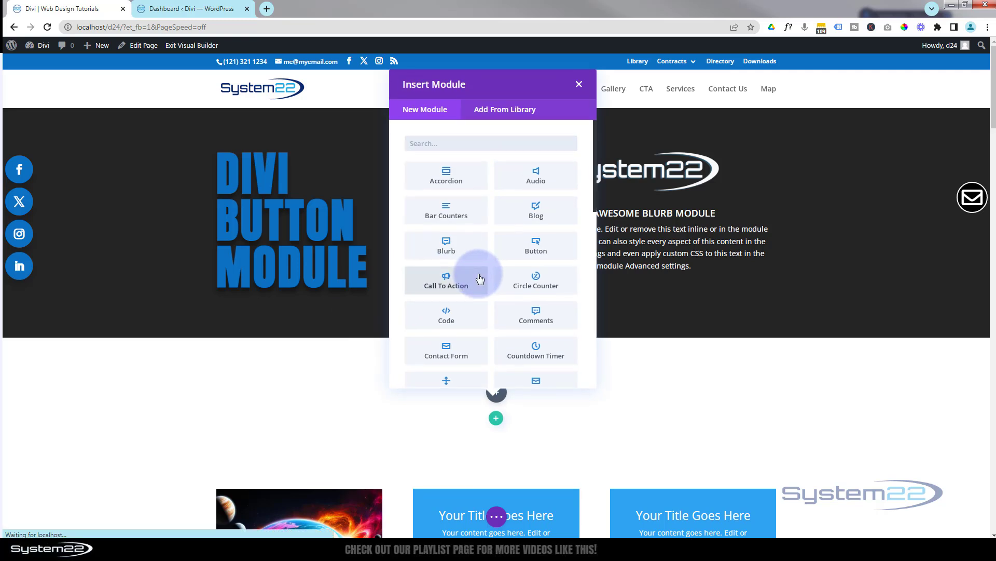
{"action": "left_click", "coordinate": [517, 249]}
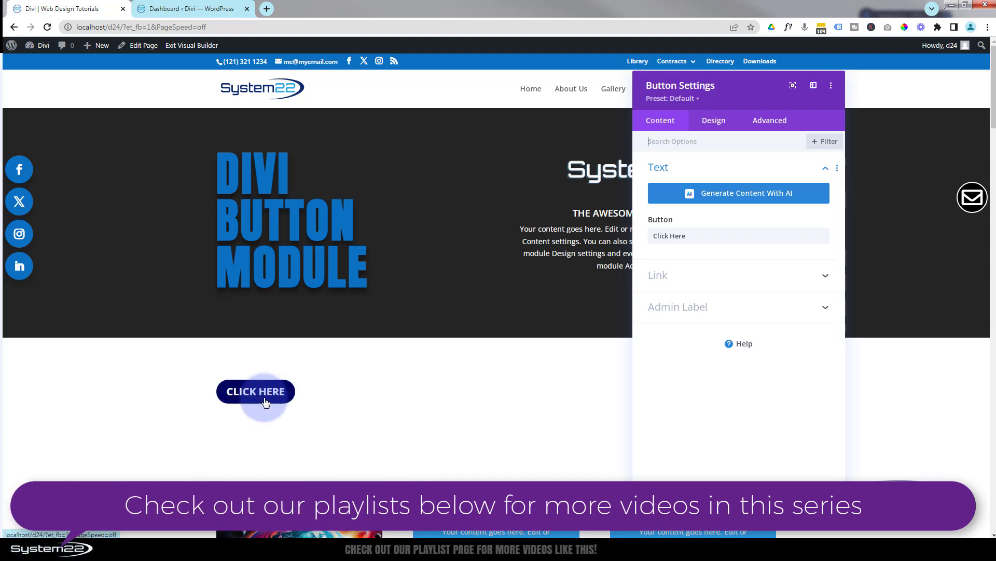
- Review the site-wide Buttons Style and Buttons Hover Style settings in the Theme Customizer, reached from the WordPress dashboard
{"action": "left_click", "coordinate": [185, 8]}
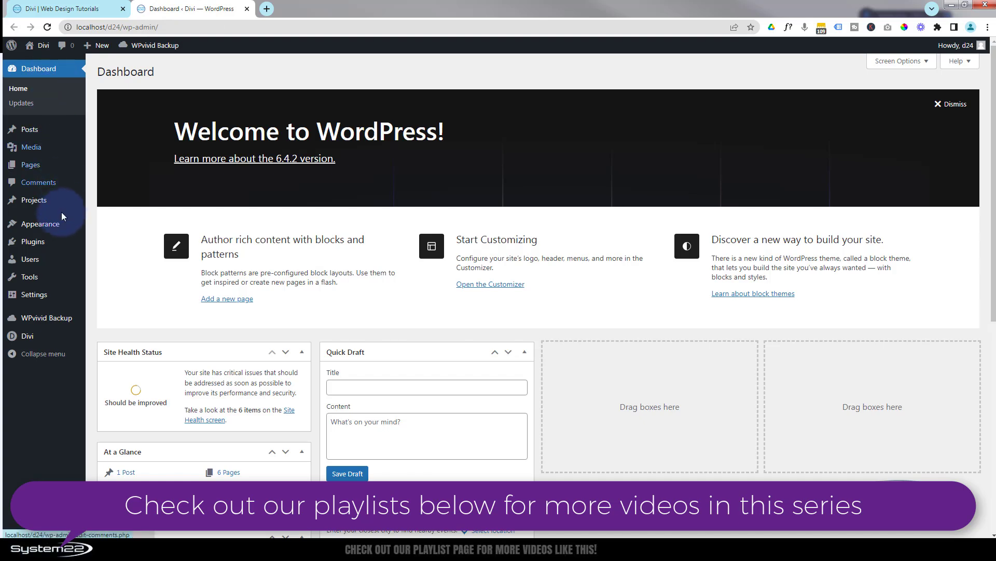
{"action": "mouse_move", "coordinate": [57, 224]}
{"action": "left_click", "coordinate": [95, 227]}
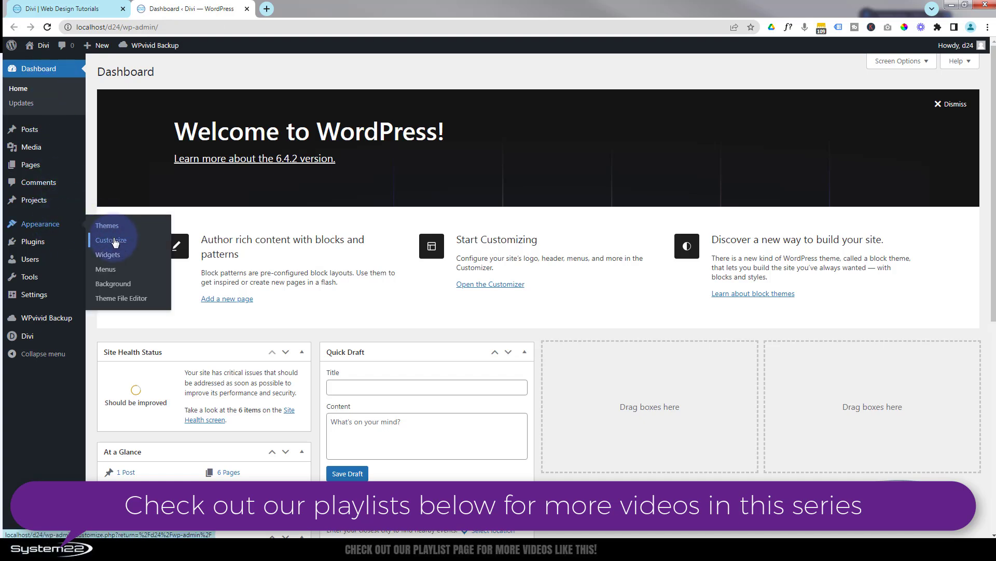
{"action": "mouse_move", "coordinate": [42, 335]}
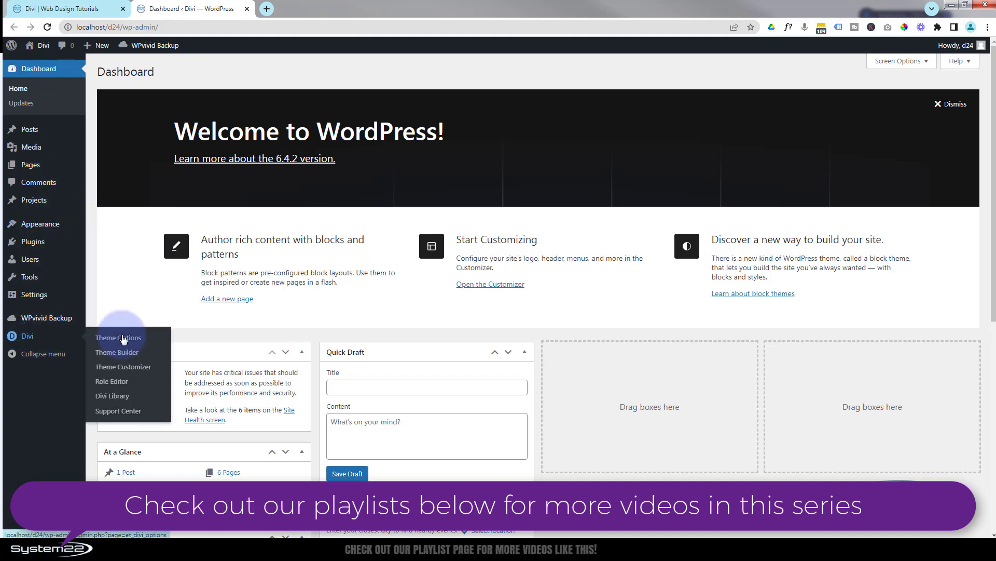
{"action": "left_click", "coordinate": [119, 369]}
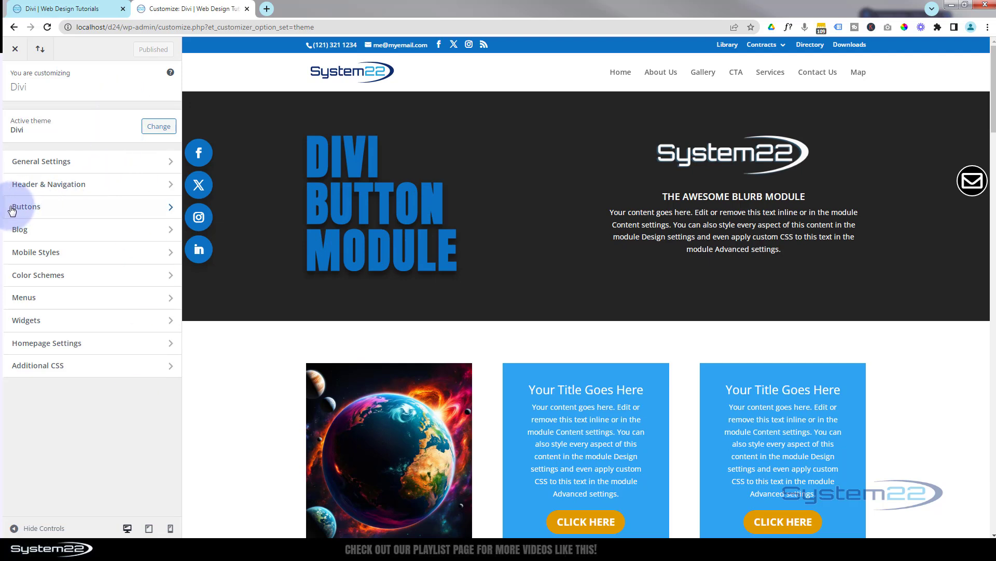
{"action": "left_click", "coordinate": [75, 214]}
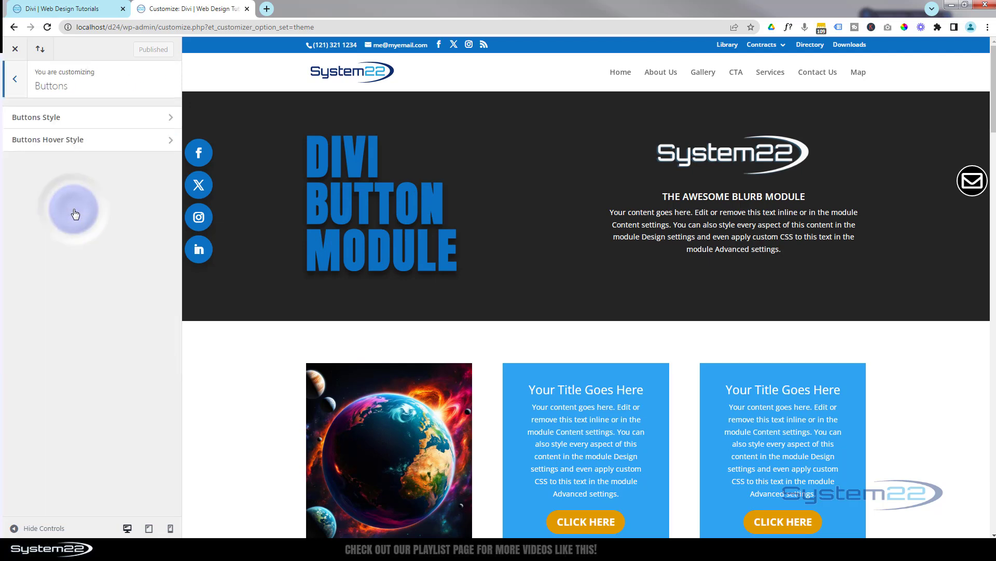
{"action": "left_click", "coordinate": [94, 118]}
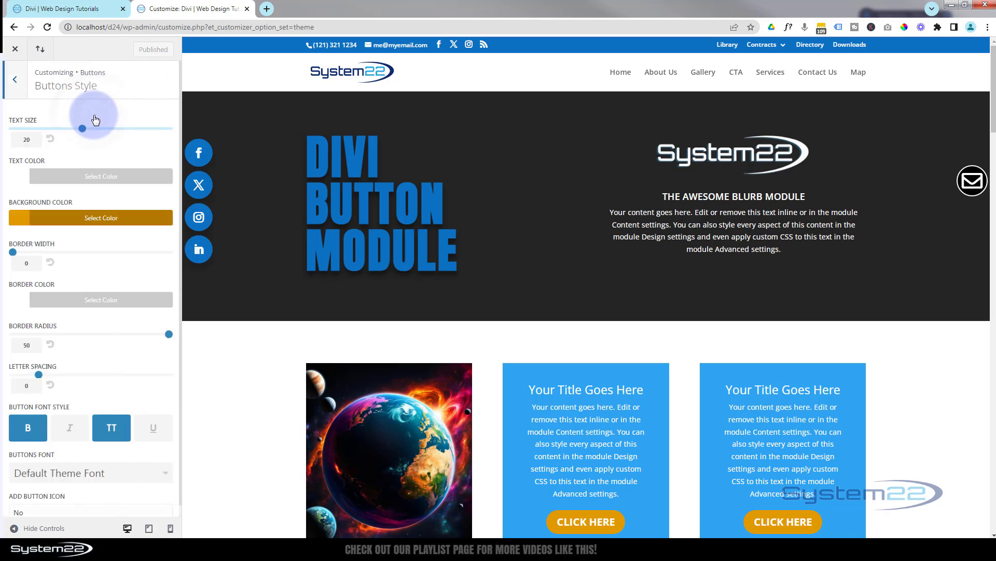
{"action": "left_click", "coordinate": [17, 82]}
{"action": "left_click", "coordinate": [82, 140]}
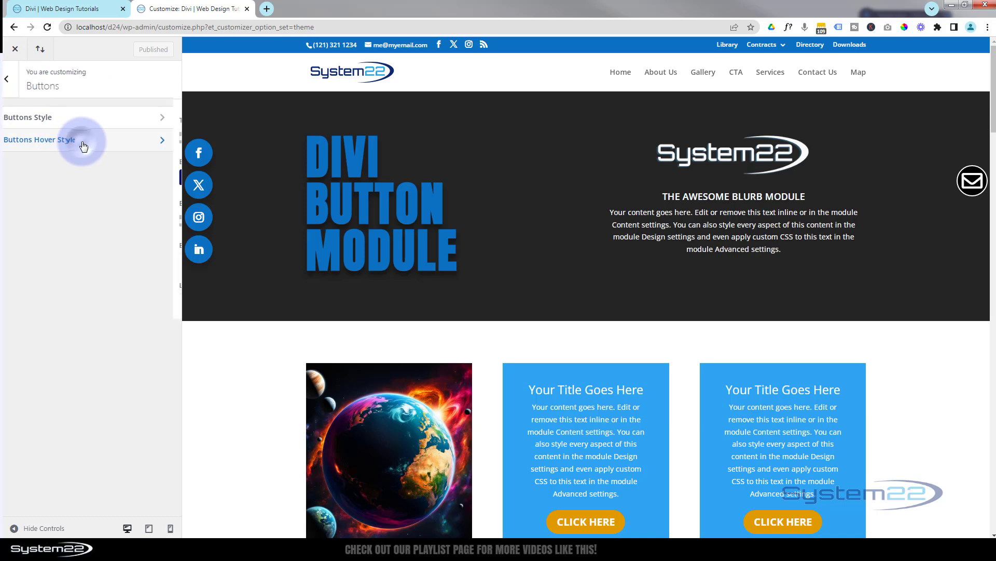
{"action": "left_click", "coordinate": [50, 265]}
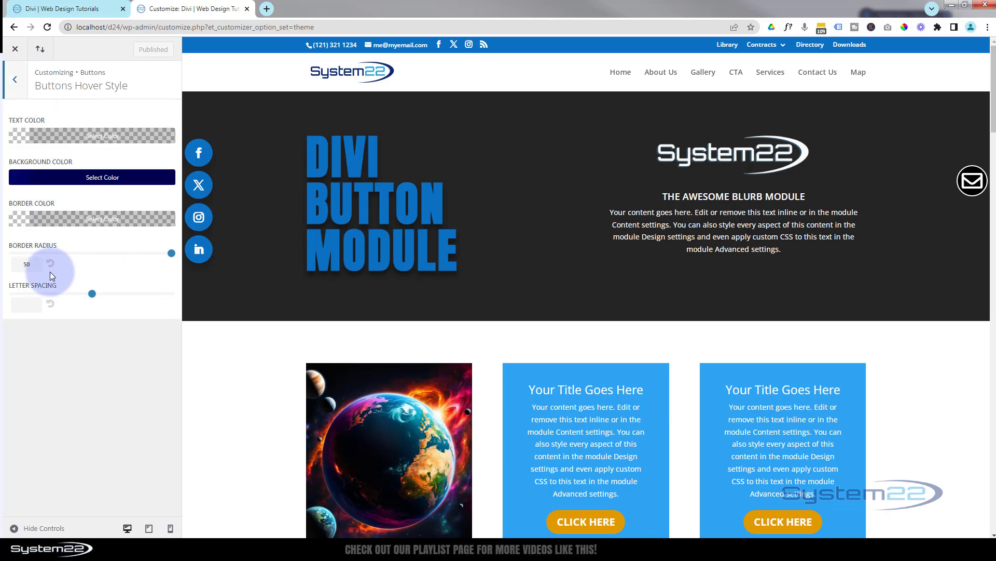
- Return to the page being built, then shorten the Button Settings dialog and place it beside the new button
{"action": "left_click", "coordinate": [72, 9]}
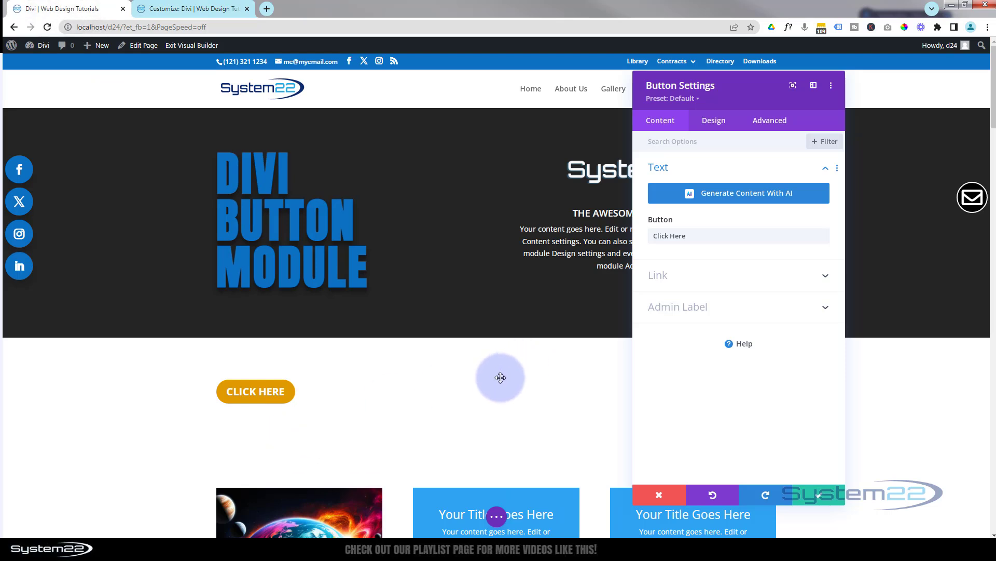
{"action": "left_click_drag", "start_coordinate": [756, 99], "coordinate": [467, 76]}
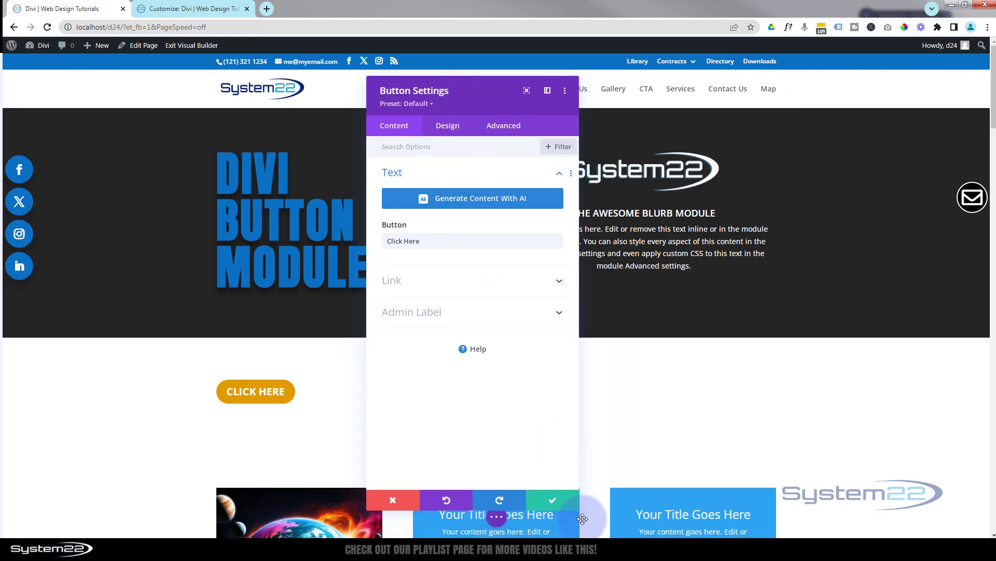
{"action": "left_click_drag", "start_coordinate": [578, 509], "coordinate": [577, 350]}
{"action": "left_click_drag", "start_coordinate": [475, 92], "coordinate": [451, 222]}
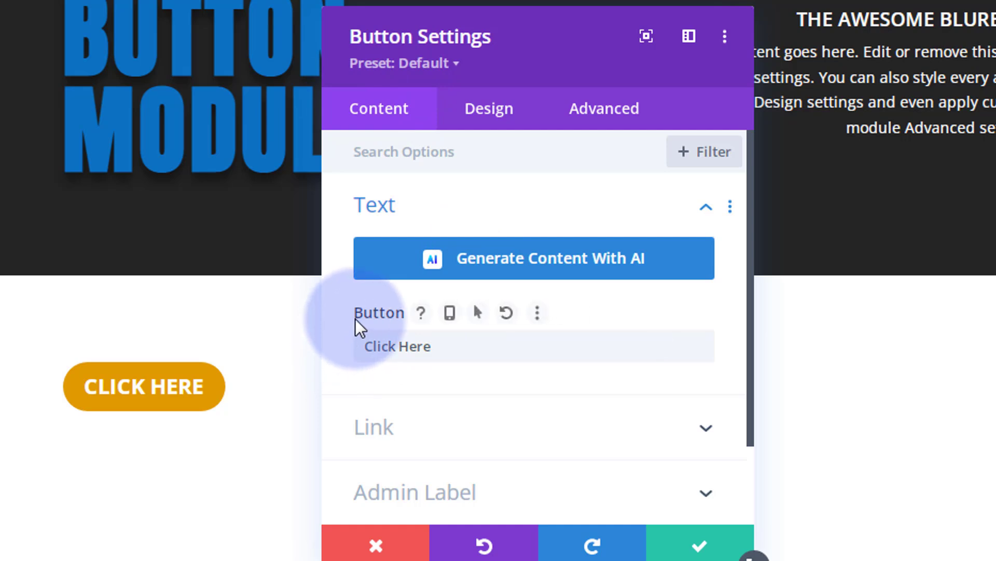
- Change the button text to "Learn More" and set its link URL to #
{"action": "left_click_drag", "start_coordinate": [441, 348], "coordinate": [361, 349]}
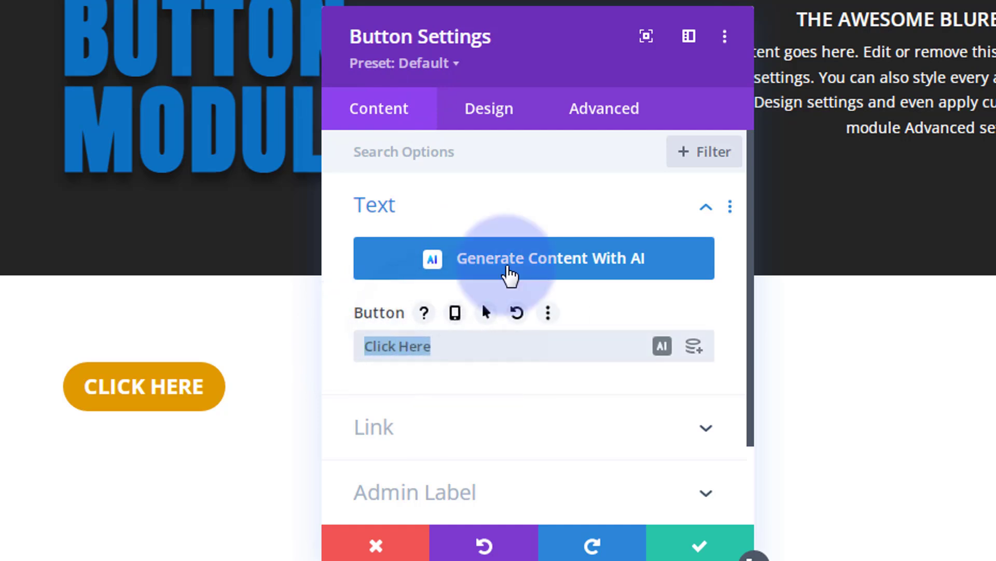
{"action": "type", "text": "Learn More"}
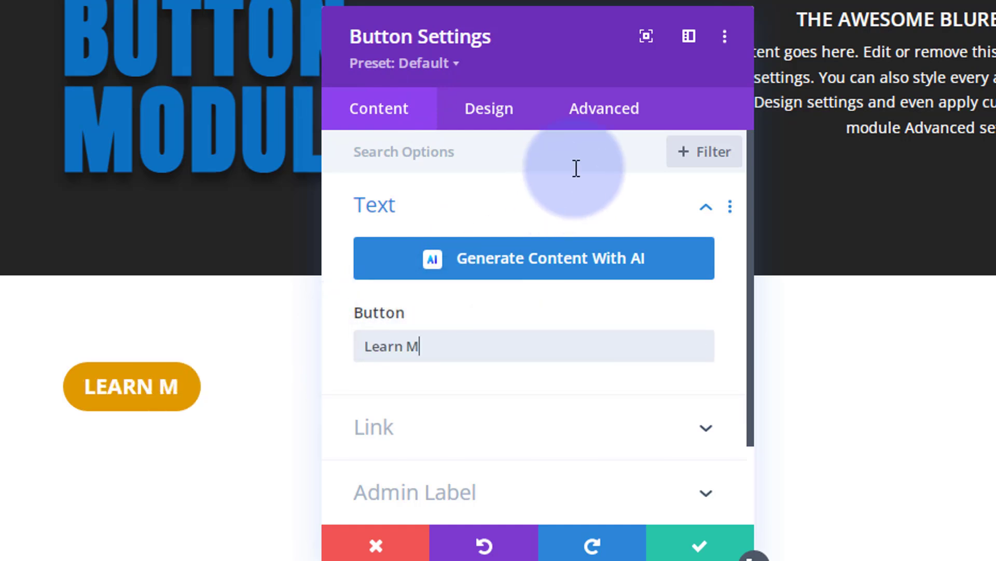
{"action": "scroll", "coordinate": [541, 383], "scroll_direction": "down", "scroll_amount": 3}
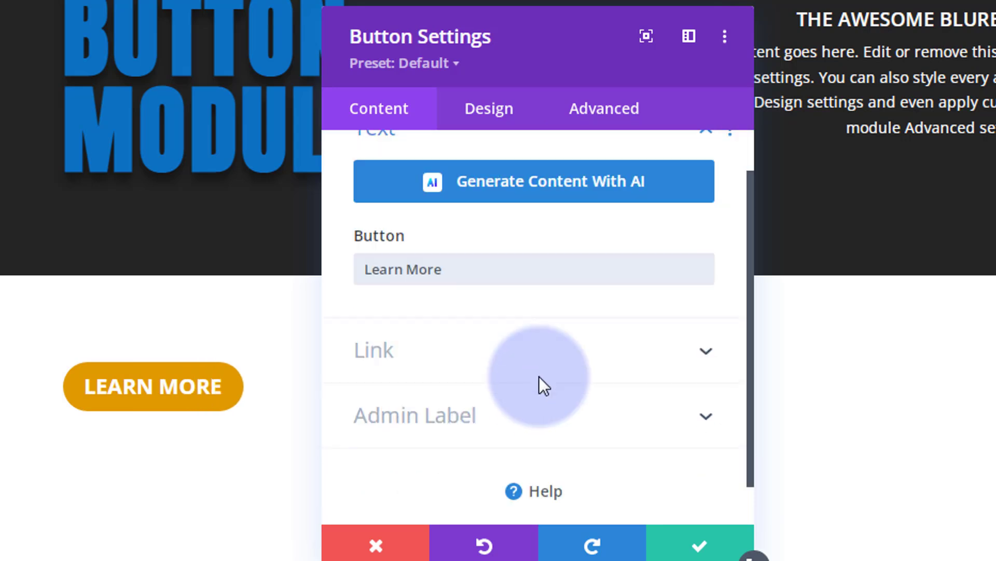
{"action": "left_click", "coordinate": [500, 336]}
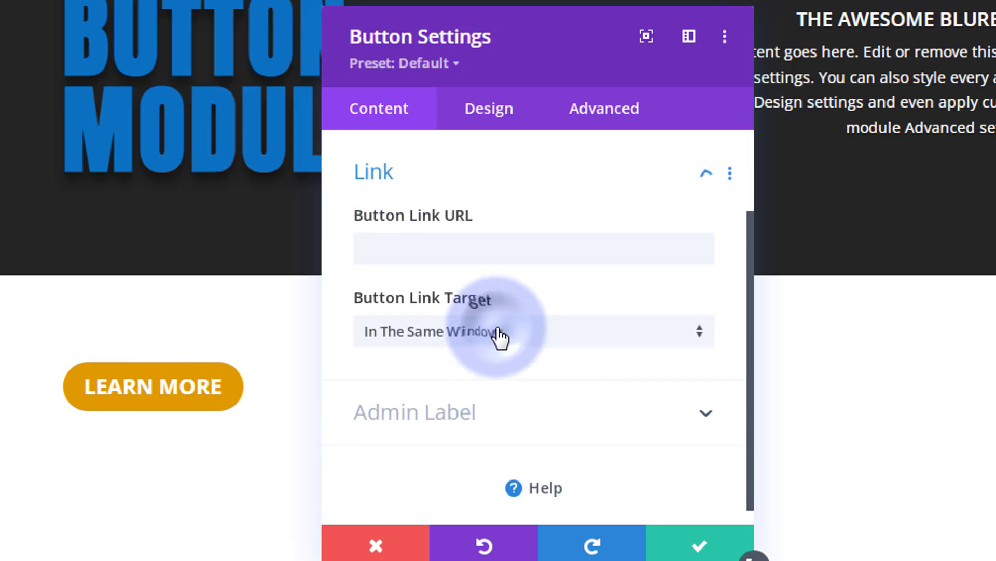
{"action": "left_click", "coordinate": [390, 244]}
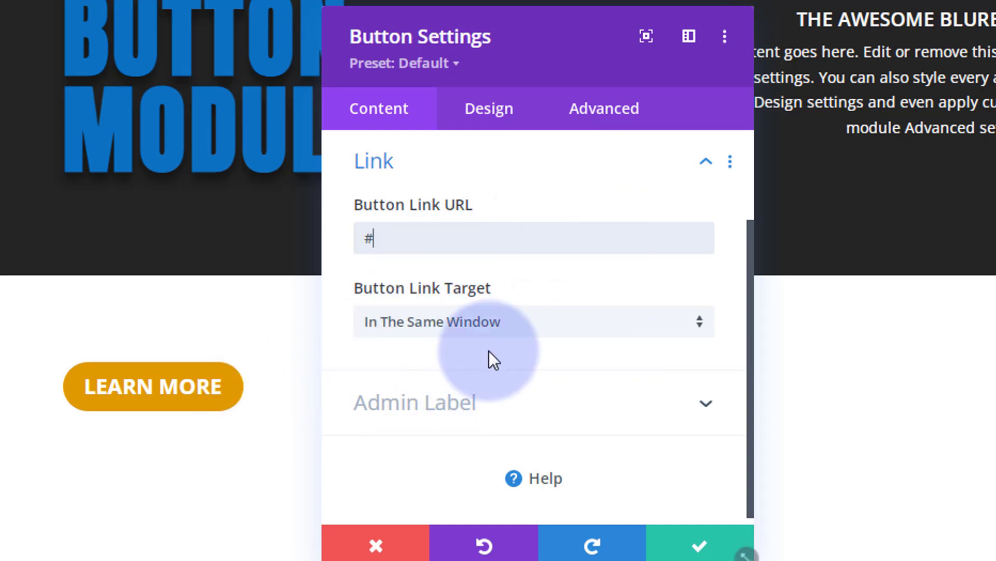
- Try In The New Tab as the button's link target and switch it back to In The Same Window
{"action": "left_click", "coordinate": [531, 335]}
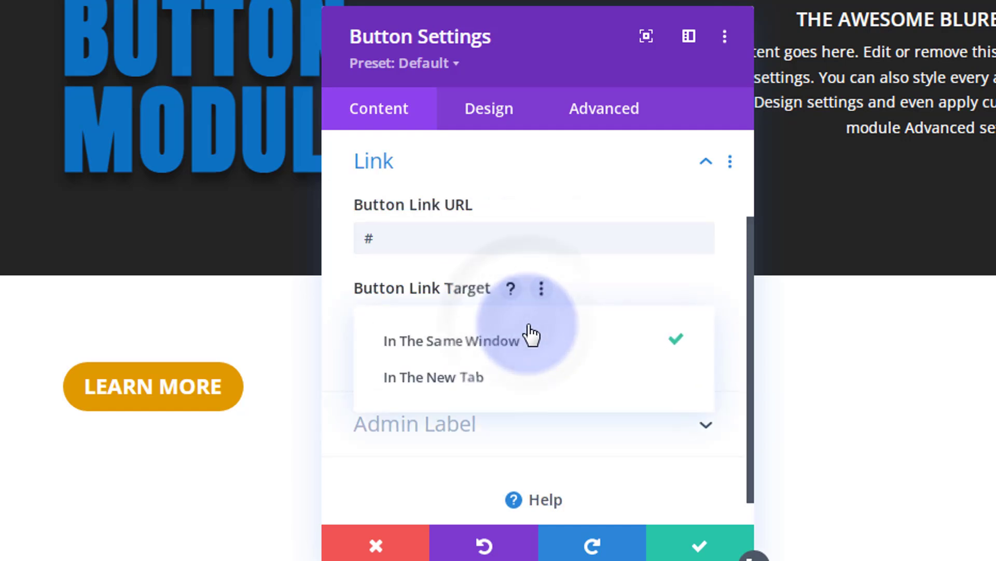
{"action": "left_click", "coordinate": [448, 382]}
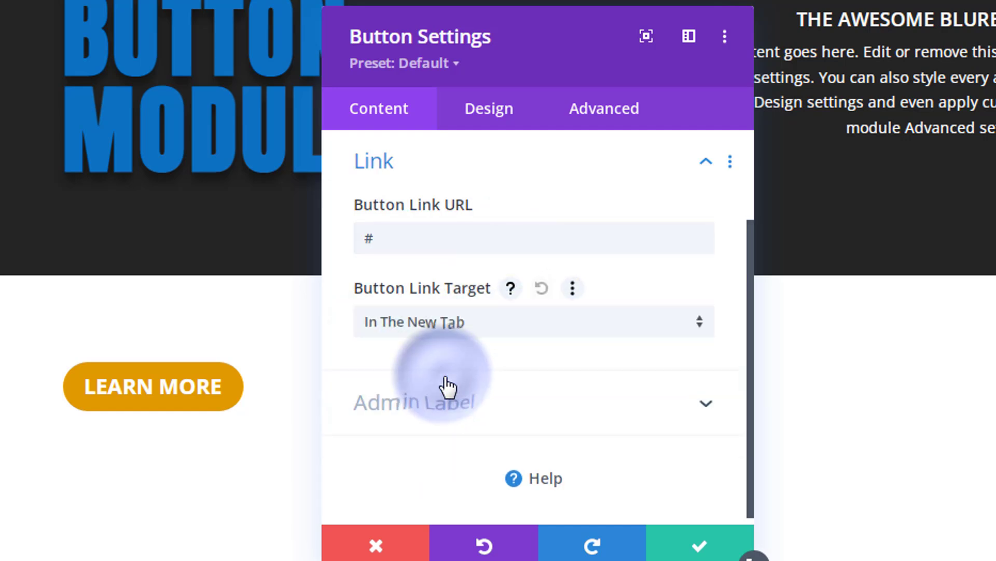
{"action": "left_click", "coordinate": [530, 332]}
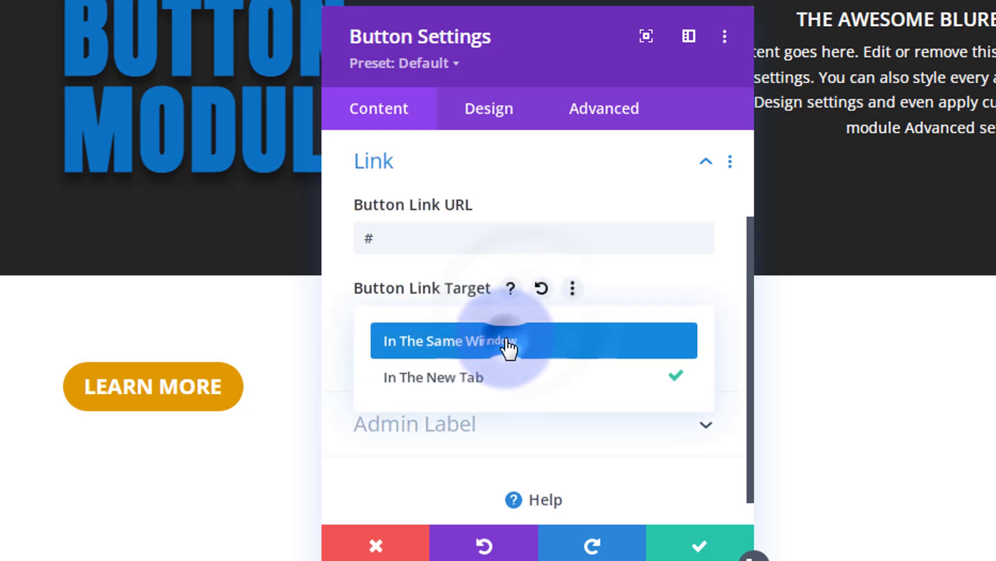
{"action": "left_click", "coordinate": [507, 341]}
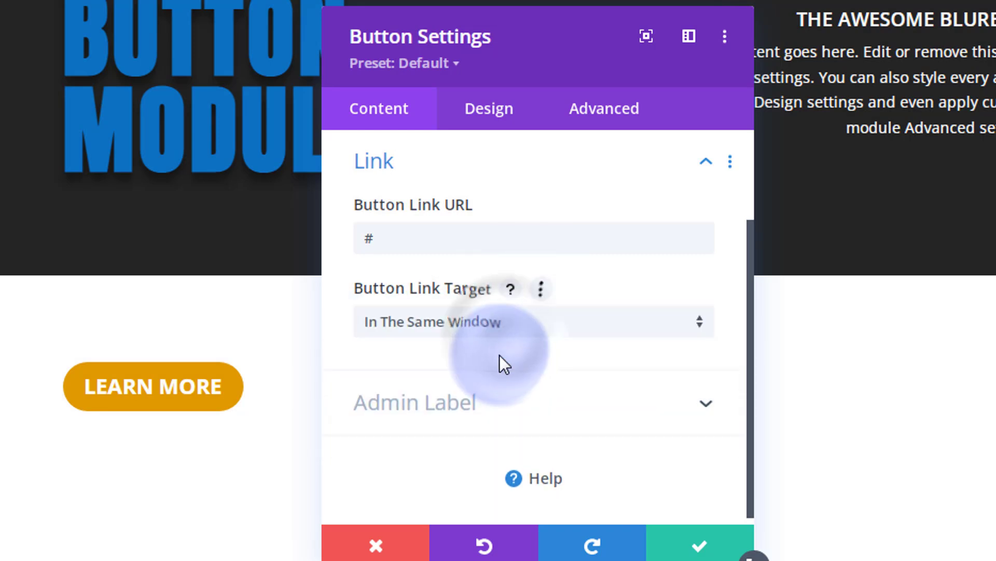
- Switch the builder to wireframe view and set the button module's admin label to "My New Button"
{"action": "left_click", "coordinate": [501, 406]}
{"action": "mouse_move", "coordinate": [371, 350]}
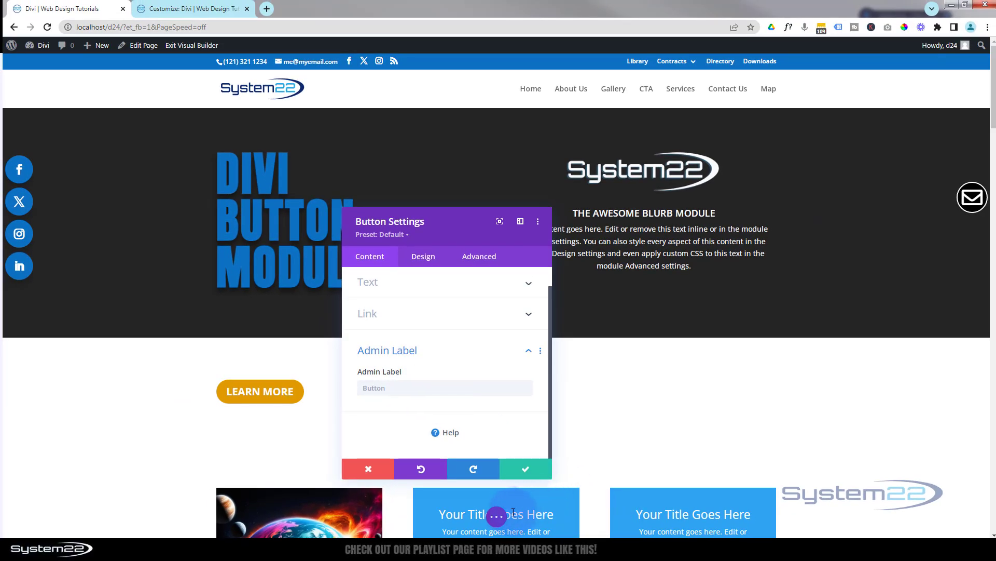
{"action": "left_click", "coordinate": [497, 516]}
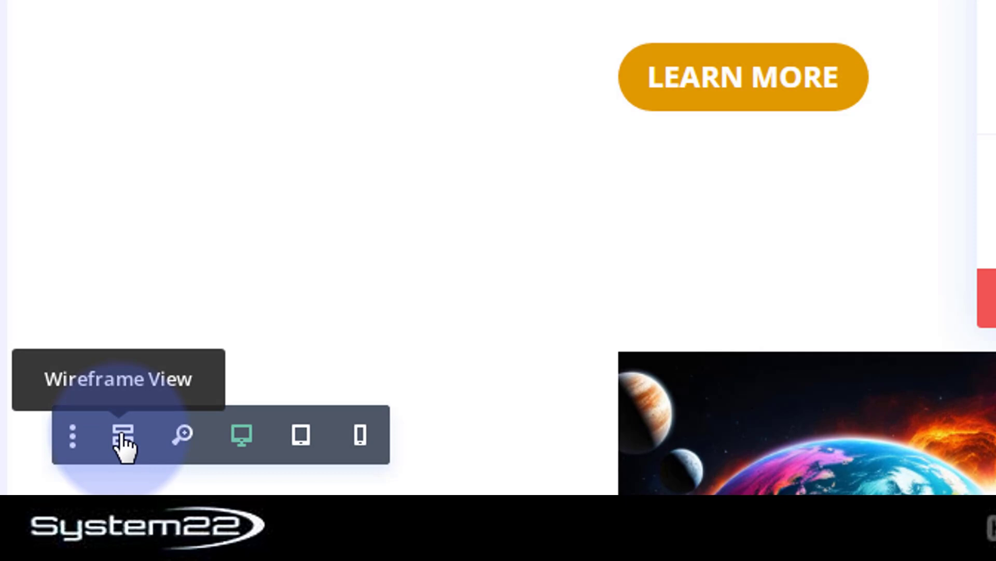
{"action": "left_click", "coordinate": [123, 441]}
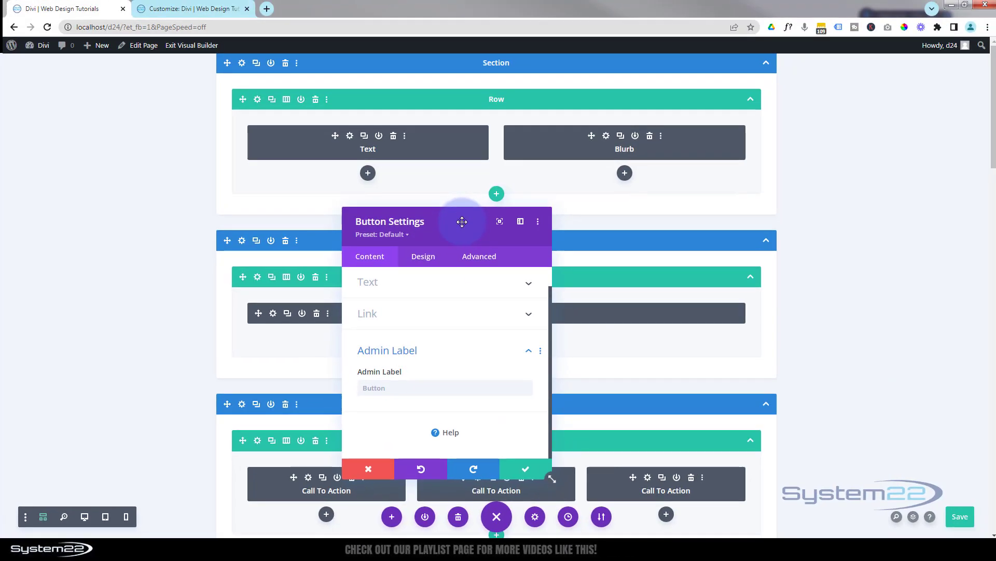
{"action": "left_click_drag", "start_coordinate": [460, 220], "coordinate": [765, 161]}
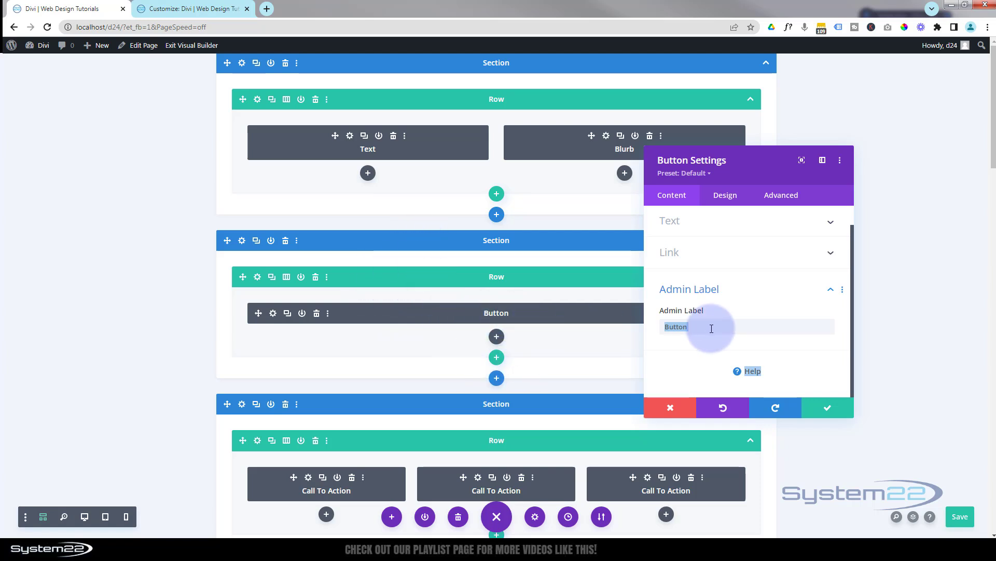
{"action": "left_click", "coordinate": [667, 326]}
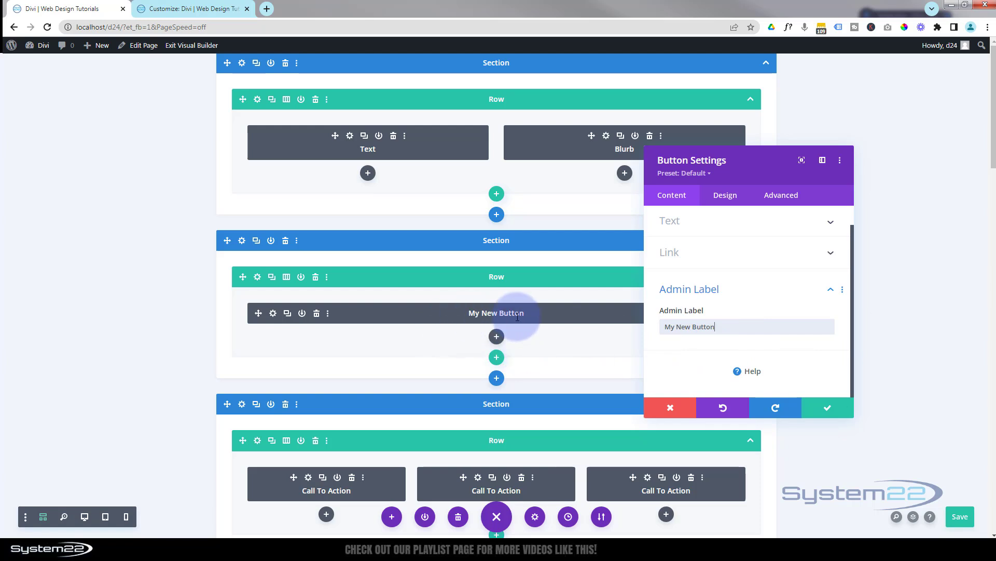
- Examine the module labels in the lower wireframe rows, moving the Button Settings dialog clear of them
{"action": "scroll", "coordinate": [271, 240], "scroll_direction": "down", "scroll_amount": 3}
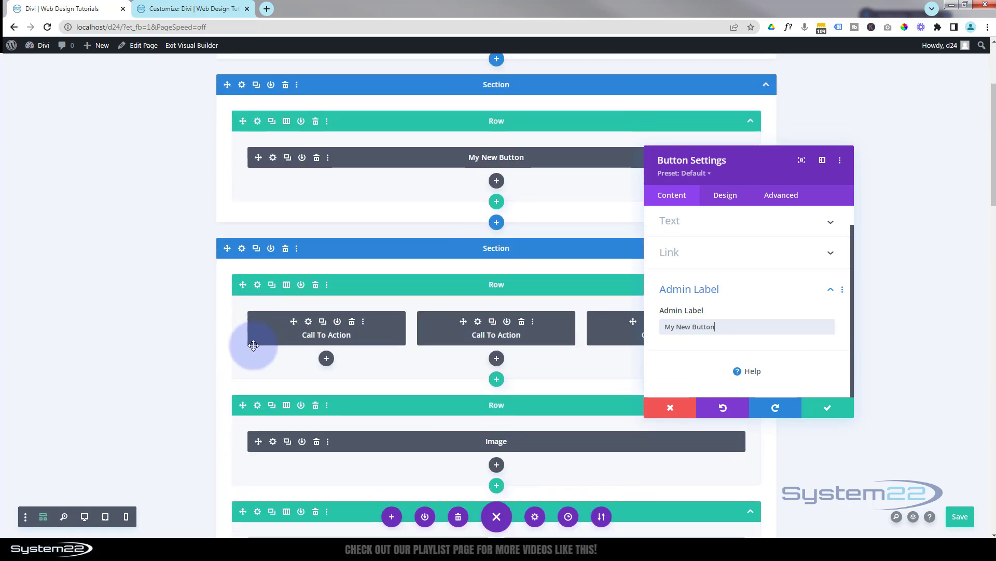
{"action": "scroll", "coordinate": [551, 404], "scroll_direction": "down", "scroll_amount": 6}
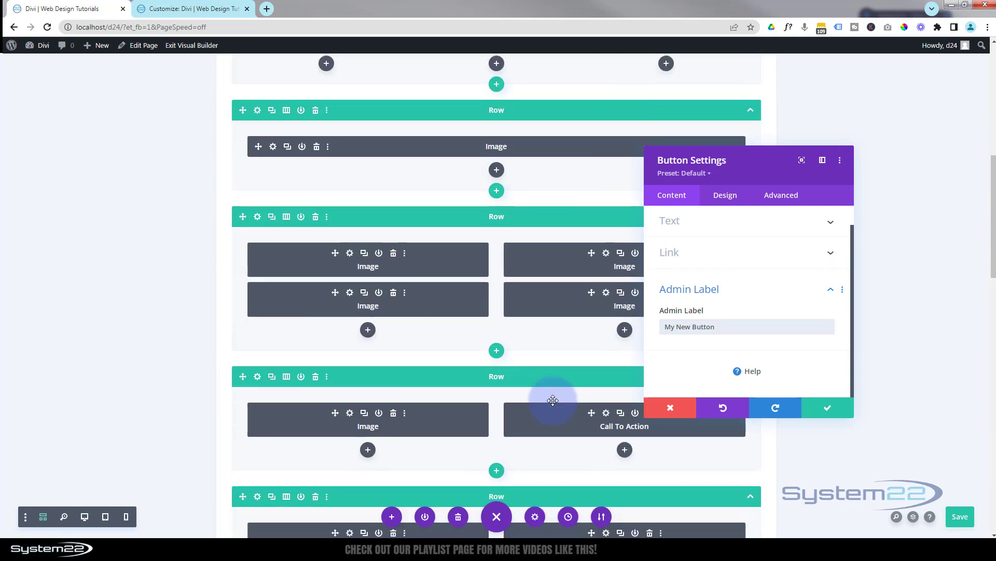
{"action": "scroll", "coordinate": [553, 399], "scroll_direction": "down", "scroll_amount": 1}
{"action": "left_click_drag", "start_coordinate": [757, 166], "coordinate": [907, 144]}
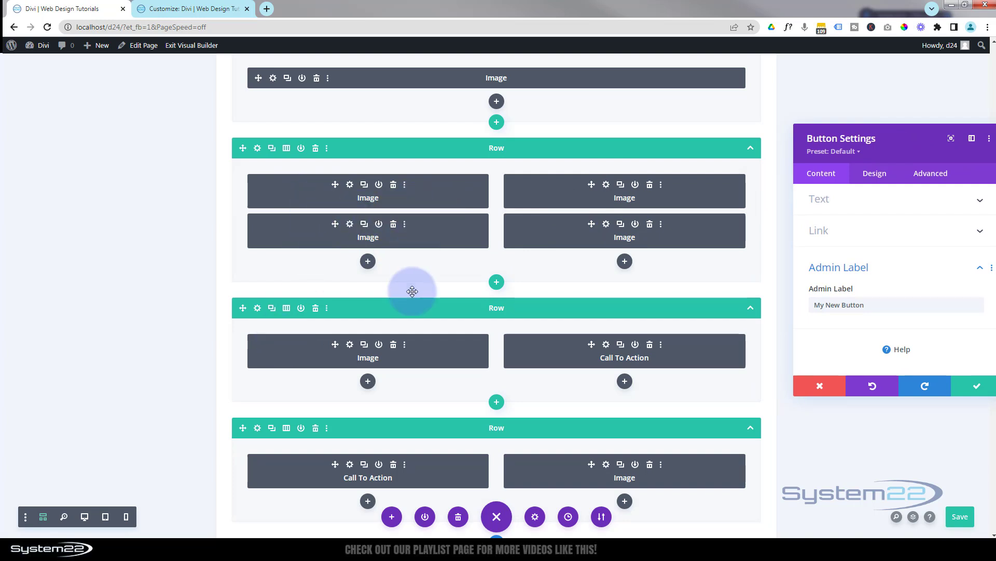
- Return the builder to desktop view and bring the Button Settings dialog beside the Learn More button
{"action": "left_click", "coordinate": [85, 518]}
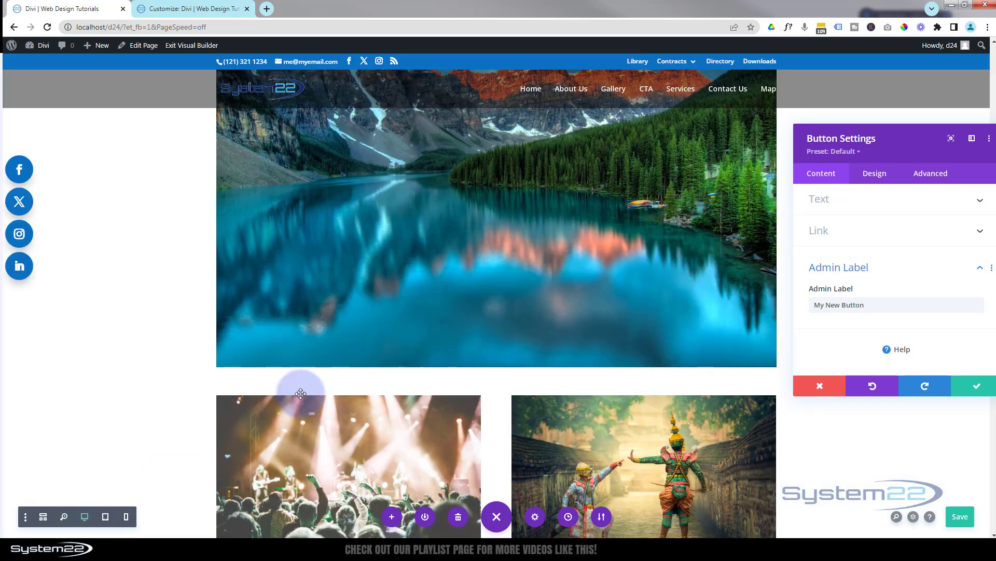
{"action": "scroll", "coordinate": [364, 400], "scroll_direction": "down", "scroll_amount": 15}
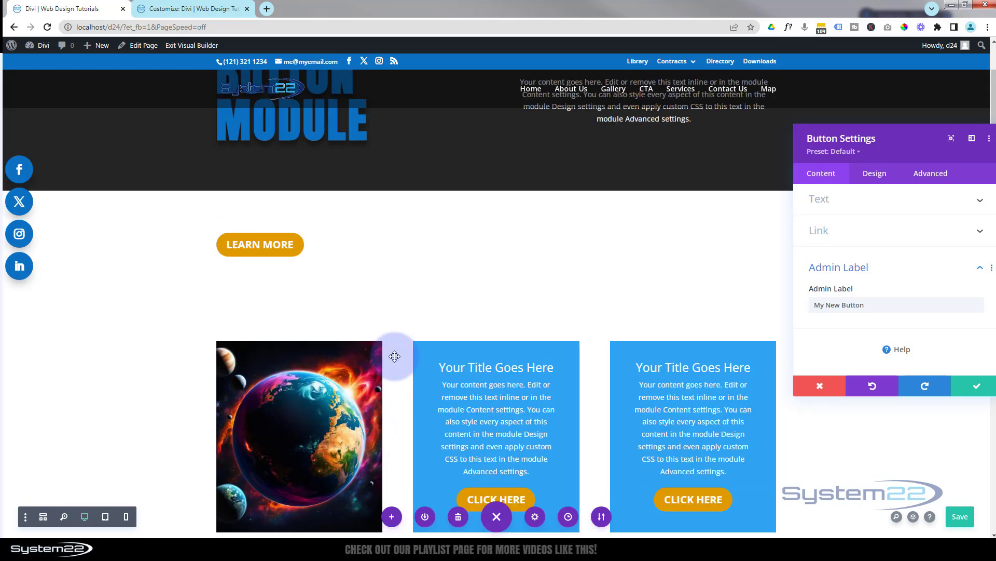
{"action": "left_click_drag", "start_coordinate": [902, 149], "coordinate": [448, 141]}
{"action": "left_click", "coordinate": [390, 293]}
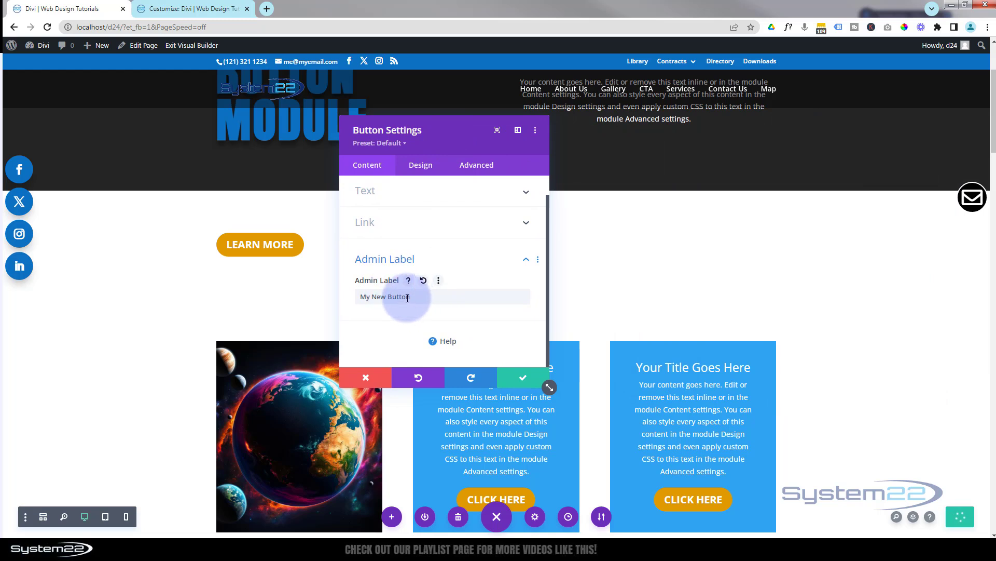
{"action": "scroll", "coordinate": [421, 313], "scroll_direction": "up", "scroll_amount": 1}
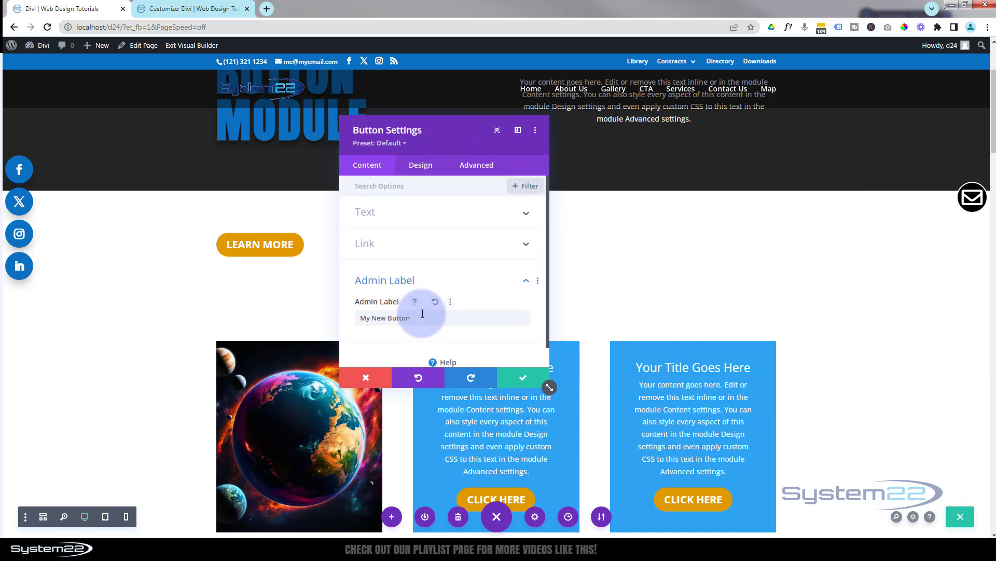
- Center the Learn More button, trying right alignment before returning it to center, and keep the dialog clear of the button
{"action": "left_click", "coordinate": [422, 166]}
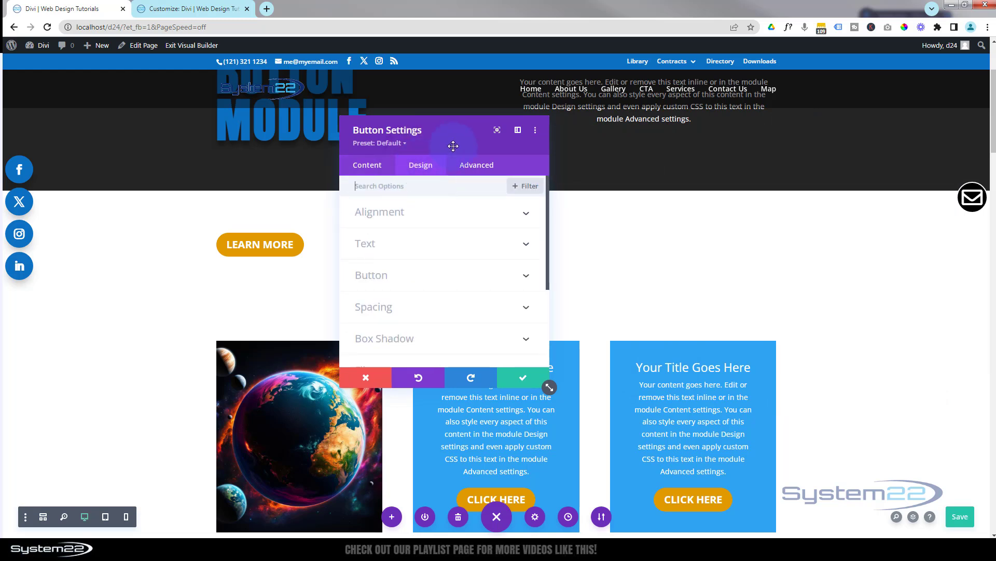
{"action": "left_click", "coordinate": [433, 214]}
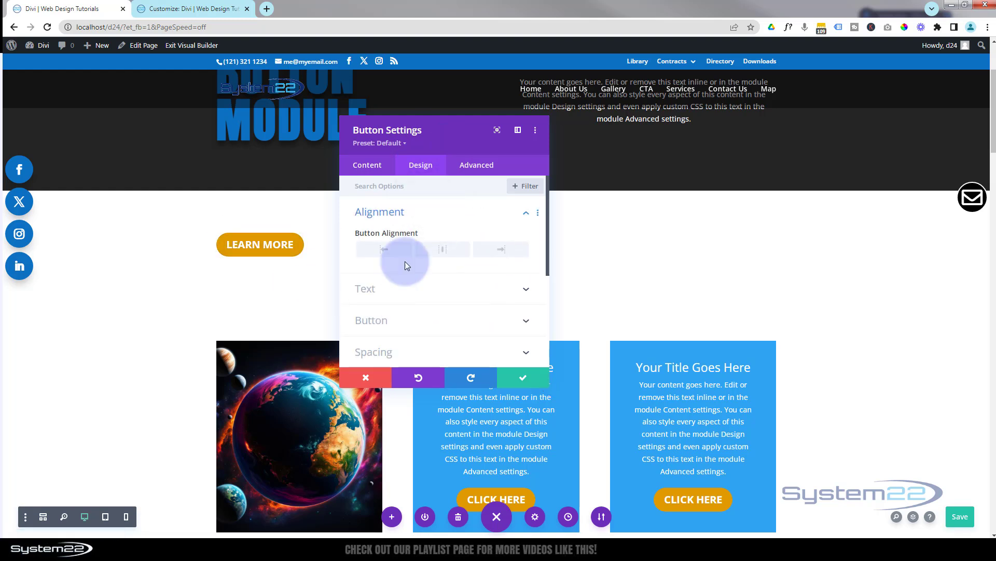
{"action": "left_click", "coordinate": [443, 251]}
{"action": "left_click_drag", "start_coordinate": [456, 144], "coordinate": [360, 141]}
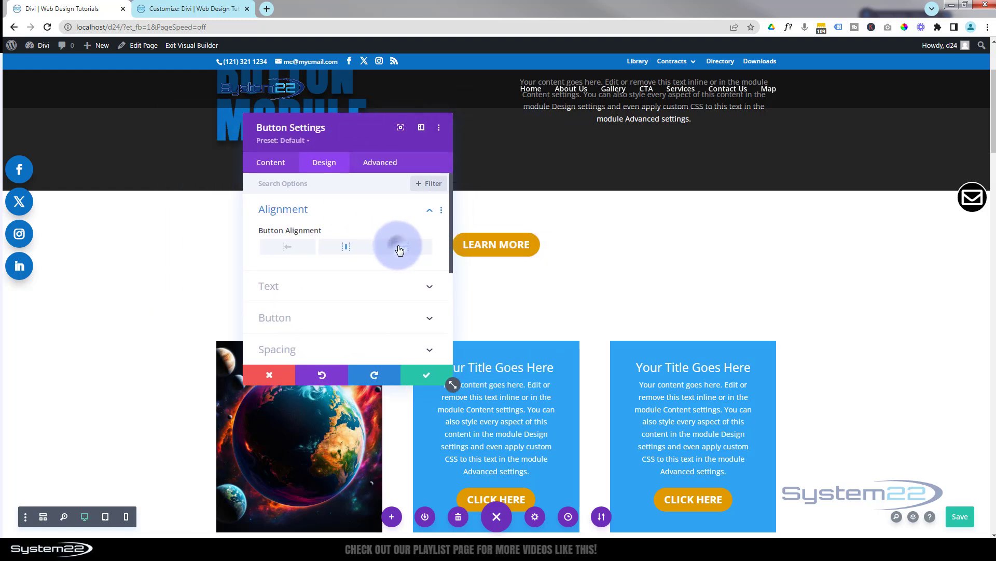
{"action": "left_click", "coordinate": [400, 250]}
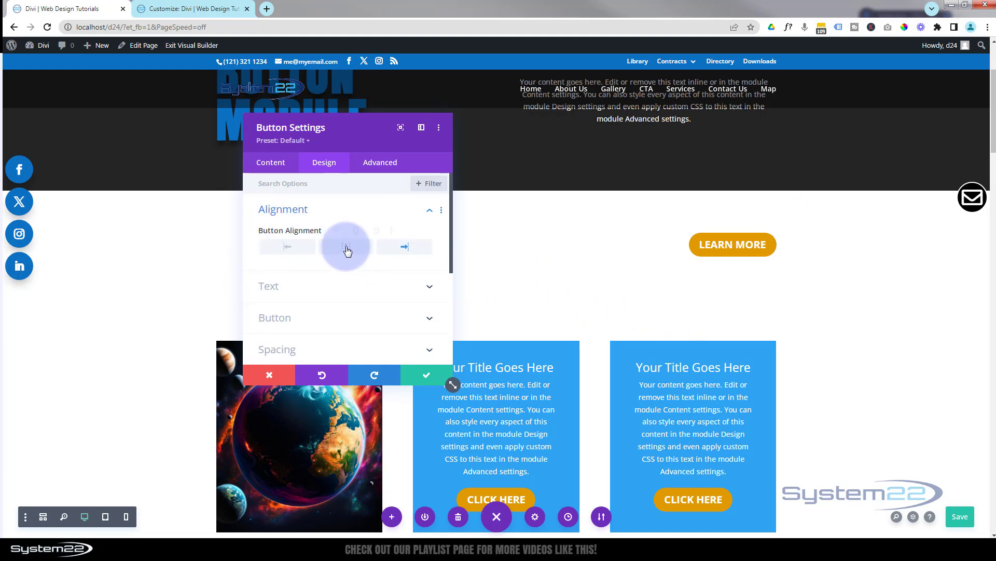
{"action": "left_click", "coordinate": [347, 248]}
{"action": "left_click_drag", "start_coordinate": [364, 133], "coordinate": [684, 139]}
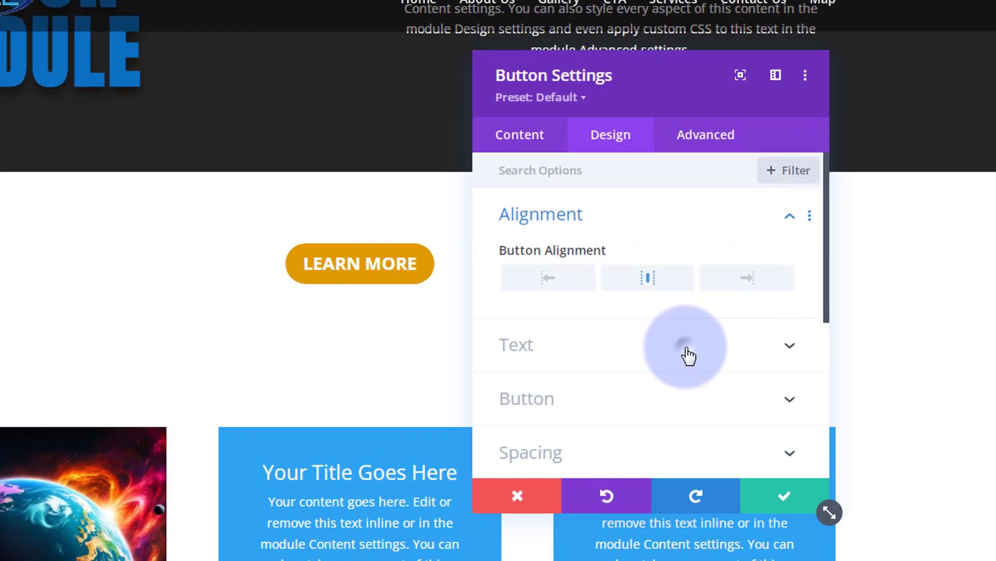
- Enable custom styles for the button and set its text size to 16px
{"action": "left_click", "coordinate": [687, 297]}
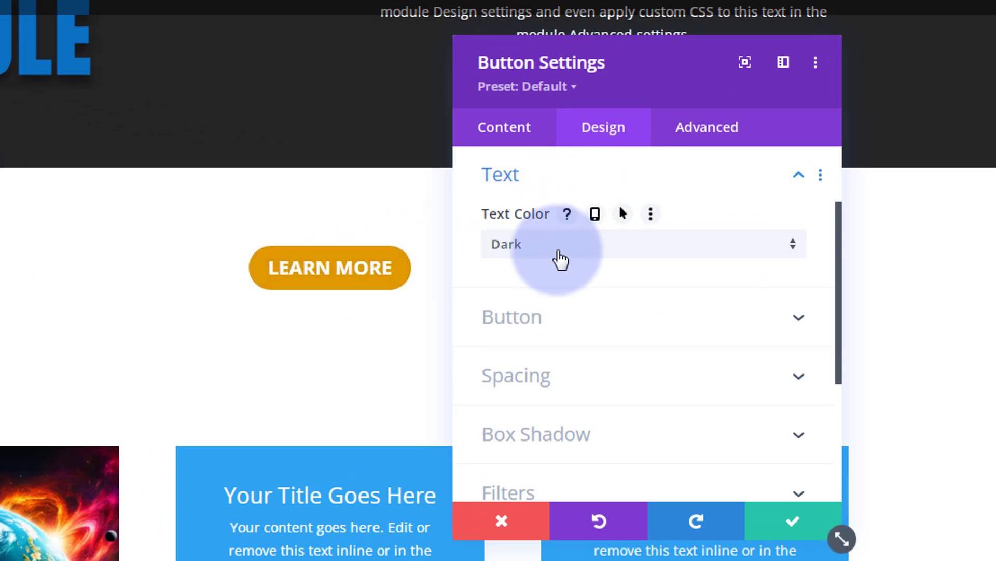
{"action": "left_click", "coordinate": [559, 181]}
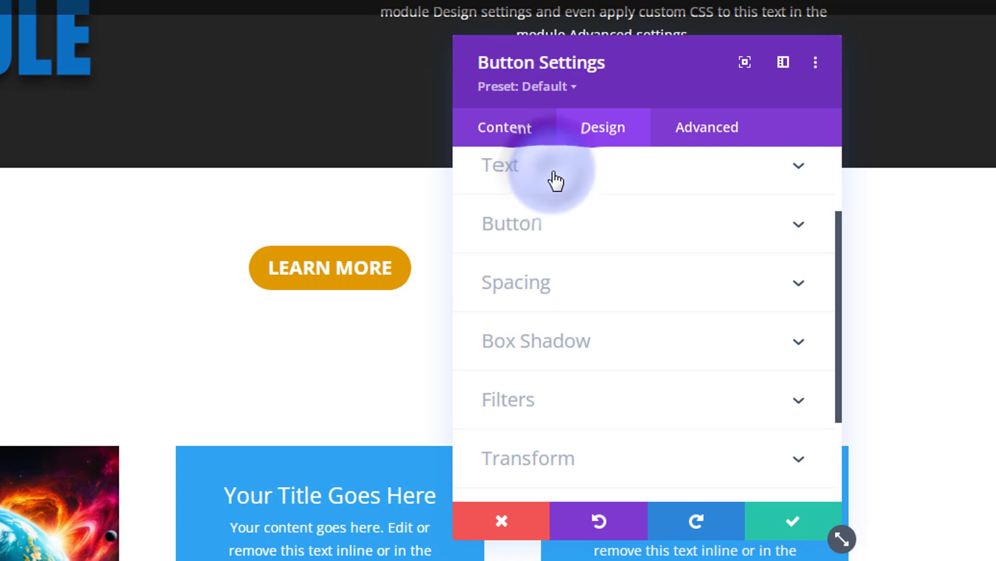
{"action": "left_click", "coordinate": [582, 239]}
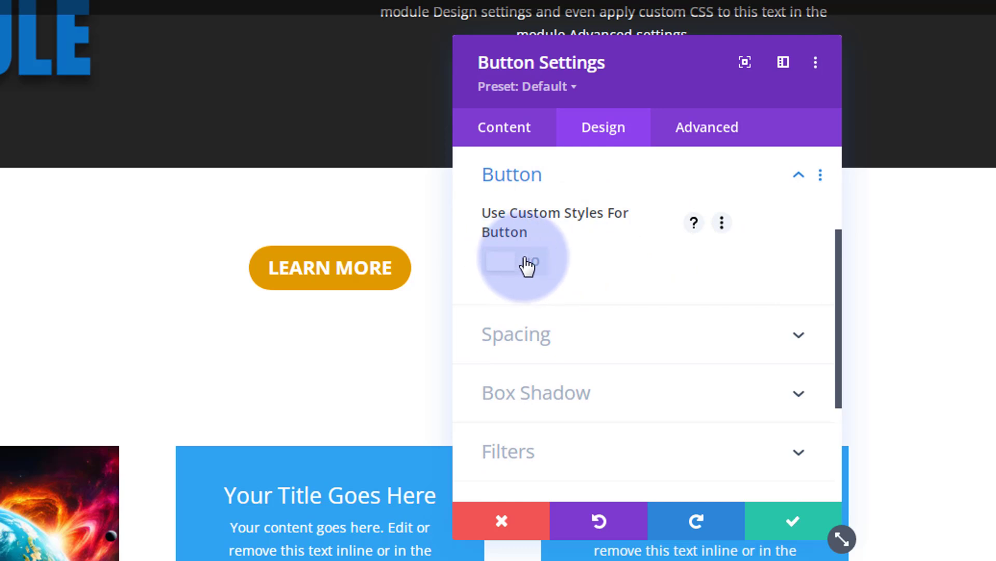
{"action": "left_click", "coordinate": [527, 265]}
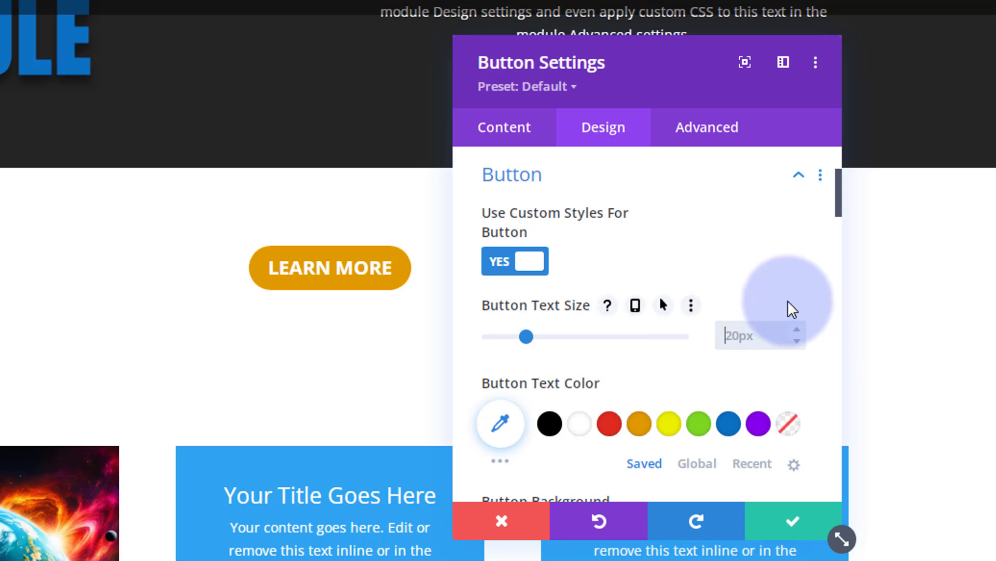
{"action": "type", "text": "16"}
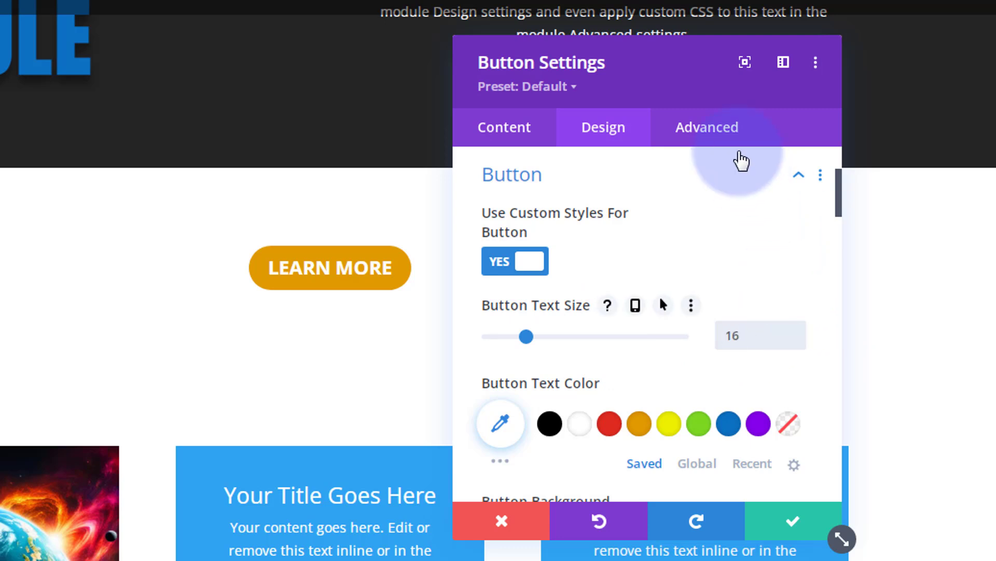
{"action": "type", "text": "px"}
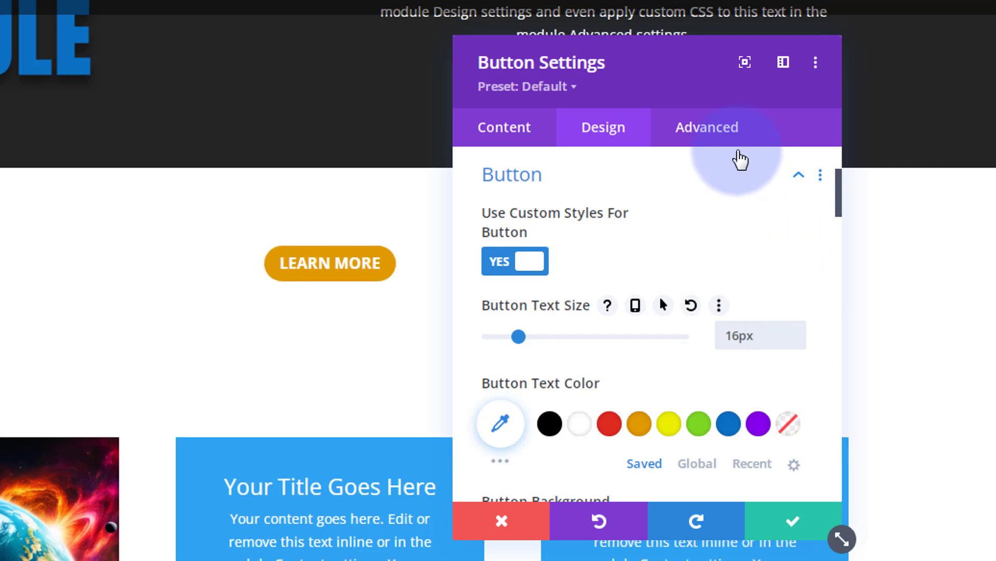
- Set the button's background color to the saved blue, trying red first
{"action": "scroll", "coordinate": [585, 233], "scroll_direction": "down", "scroll_amount": 4}
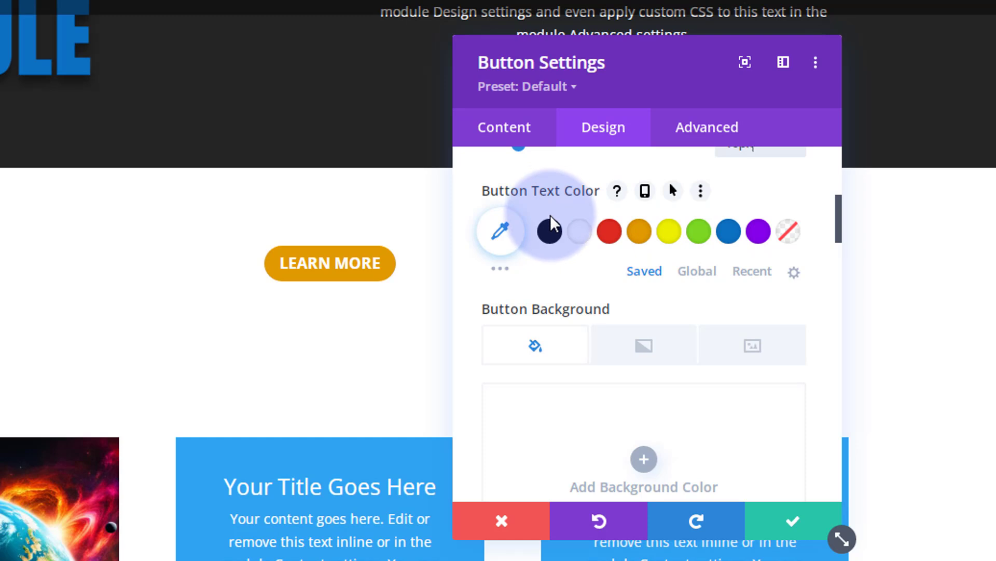
{"action": "scroll", "coordinate": [552, 217], "scroll_direction": "down", "scroll_amount": 2}
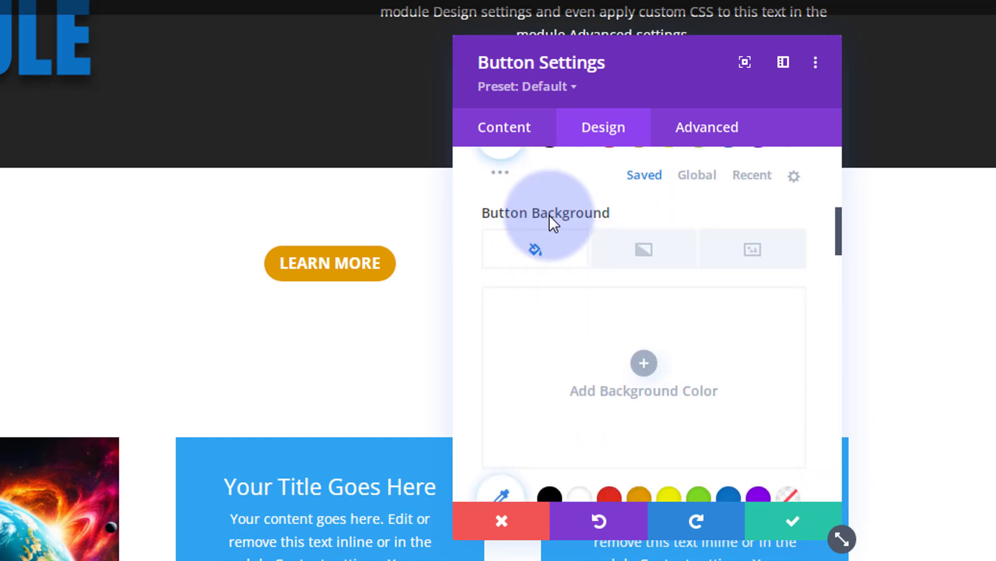
{"action": "scroll", "coordinate": [509, 329], "scroll_direction": "down", "scroll_amount": 2}
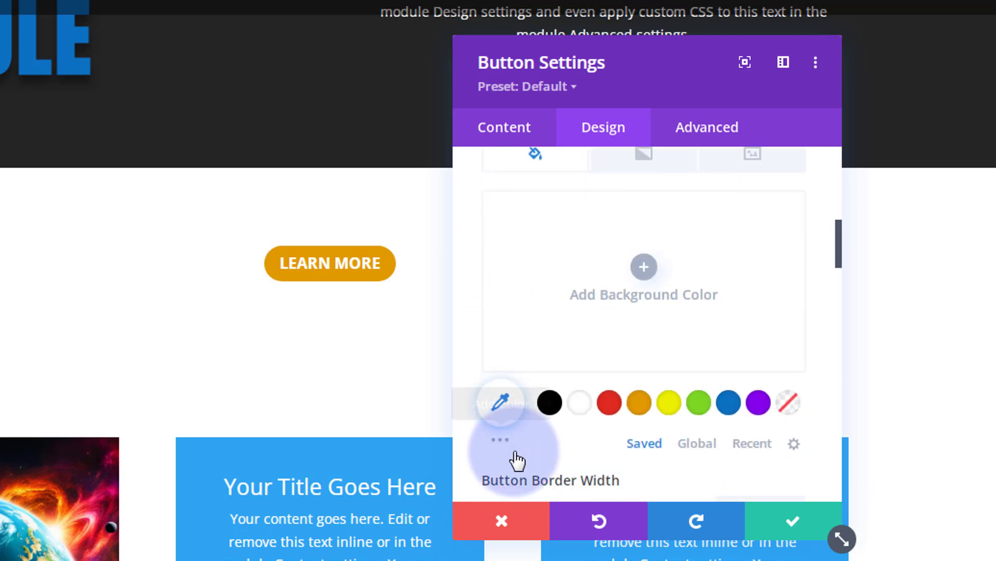
{"action": "left_click", "coordinate": [609, 404]}
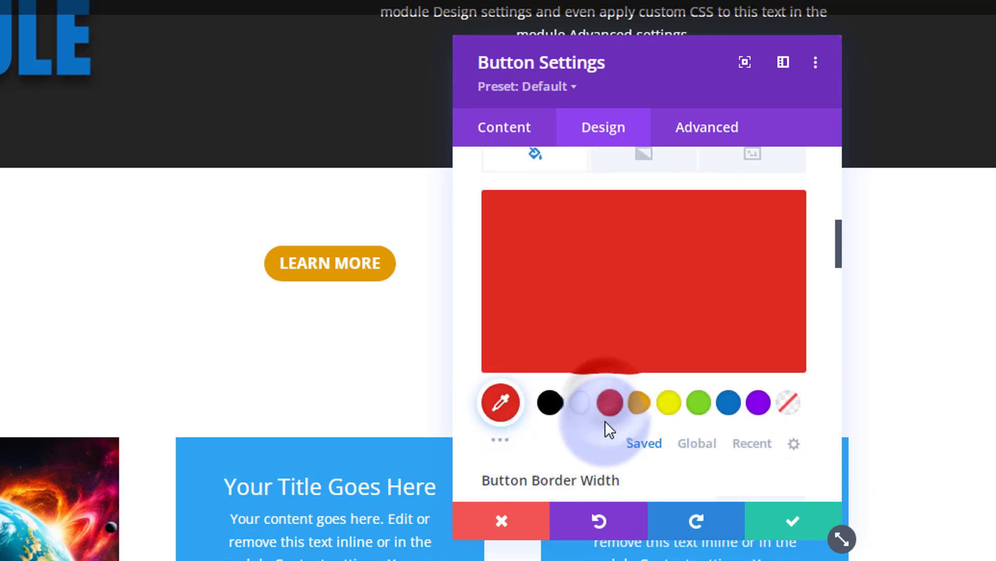
{"action": "left_click", "coordinate": [727, 405]}
- Examine the gradient and image options for the button's background
{"action": "scroll", "coordinate": [549, 437], "scroll_direction": "up", "scroll_amount": 4}
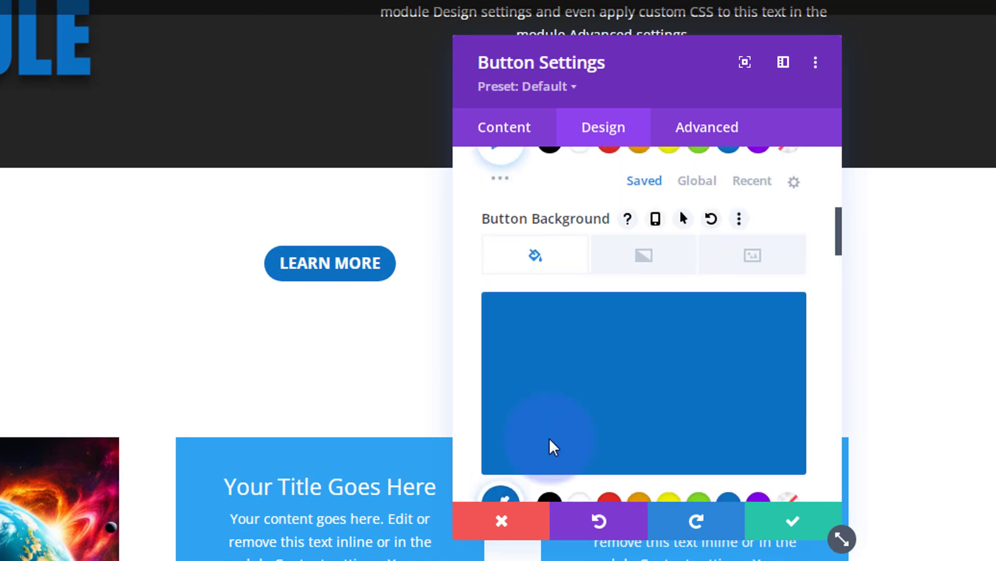
{"action": "left_click", "coordinate": [653, 355]}
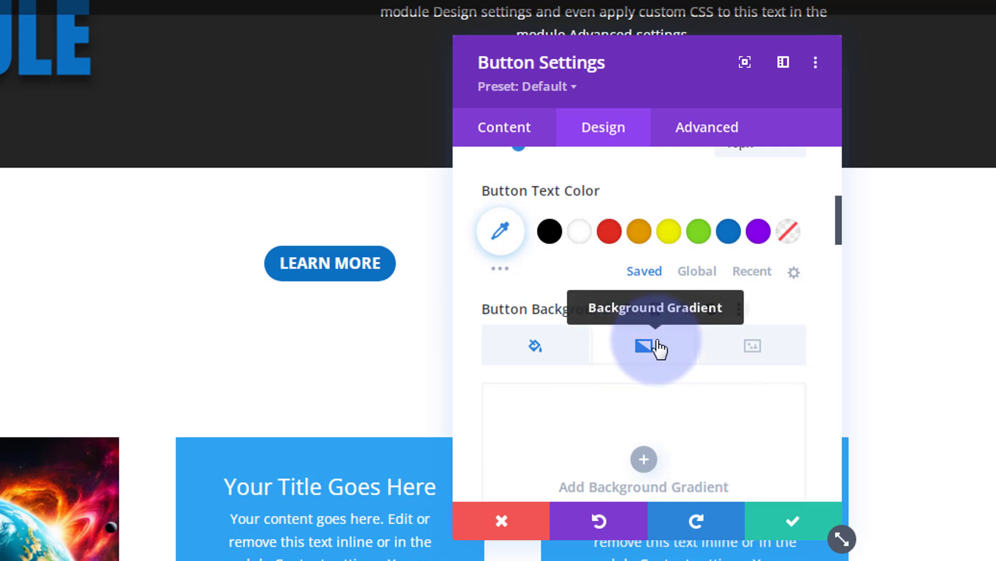
{"action": "left_click", "coordinate": [737, 349]}
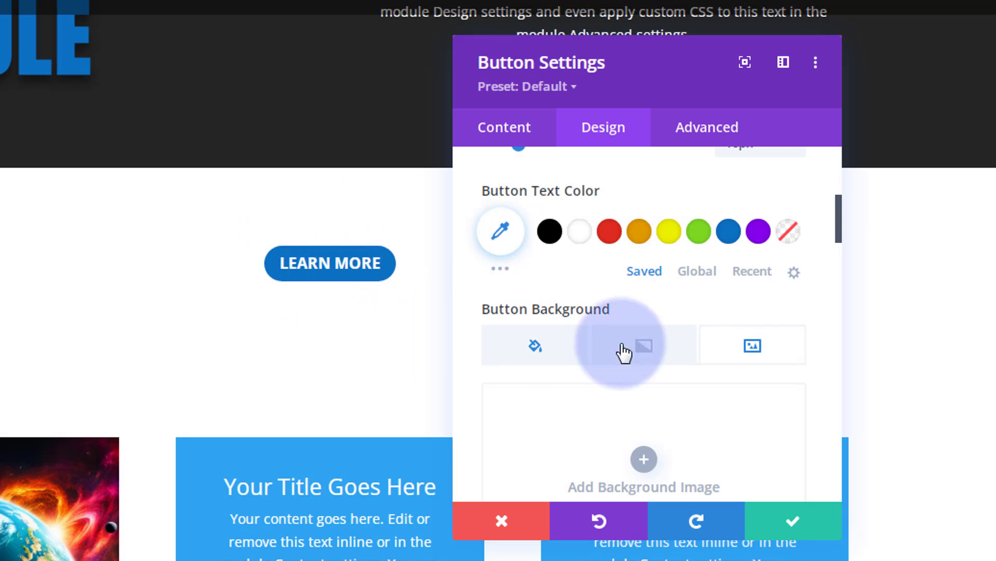
- Try a 3px black border around the button
{"action": "scroll", "coordinate": [640, 375], "scroll_direction": "down", "scroll_amount": 4}
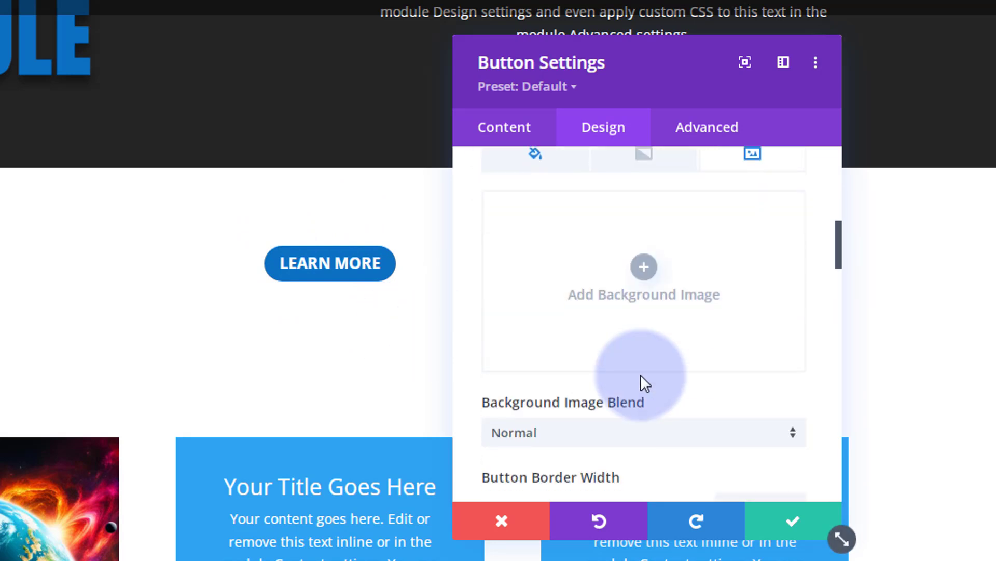
{"action": "scroll", "coordinate": [640, 375], "scroll_direction": "down", "scroll_amount": 2}
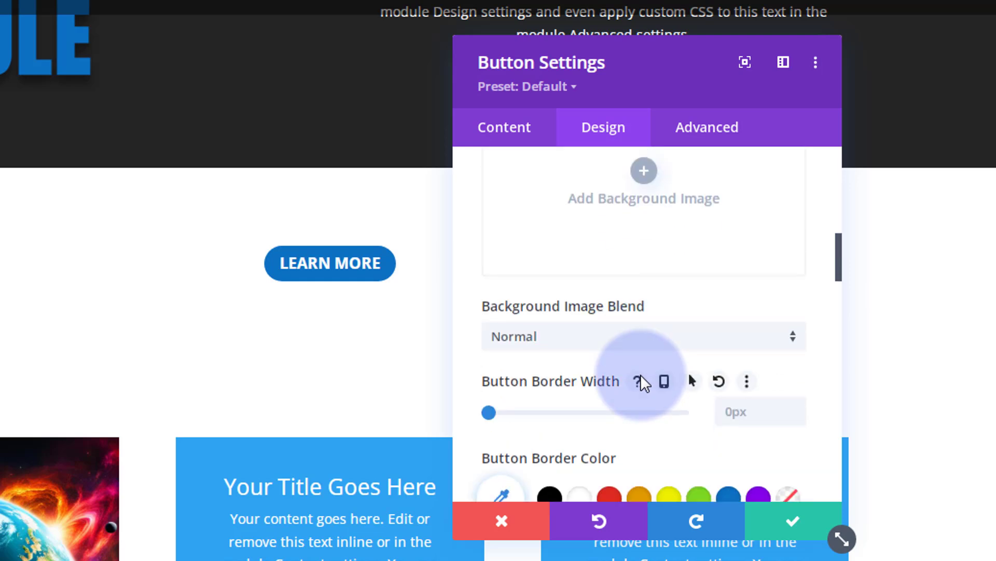
{"action": "scroll", "coordinate": [641, 375], "scroll_direction": "down", "scroll_amount": 4}
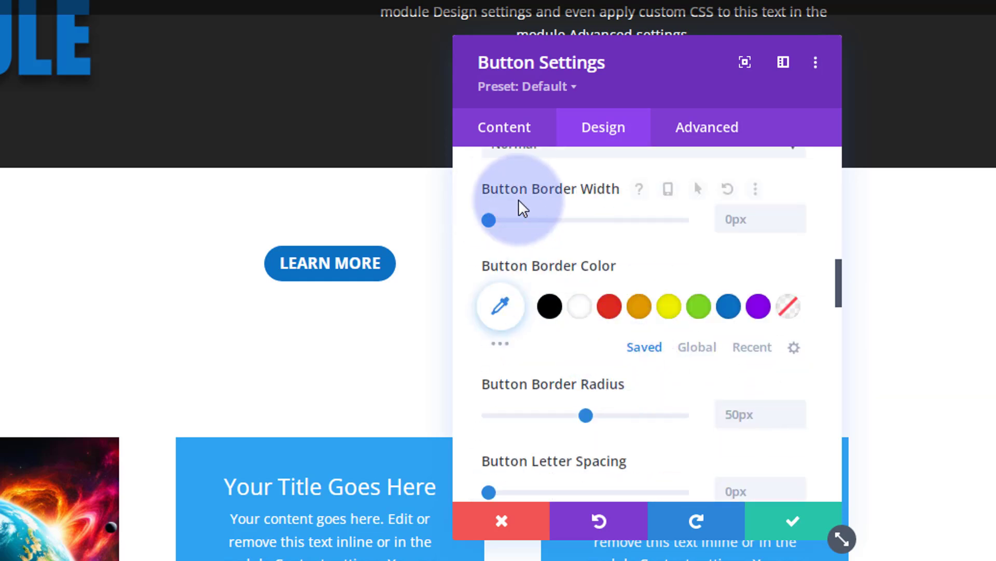
{"action": "left_click", "coordinate": [797, 213]}
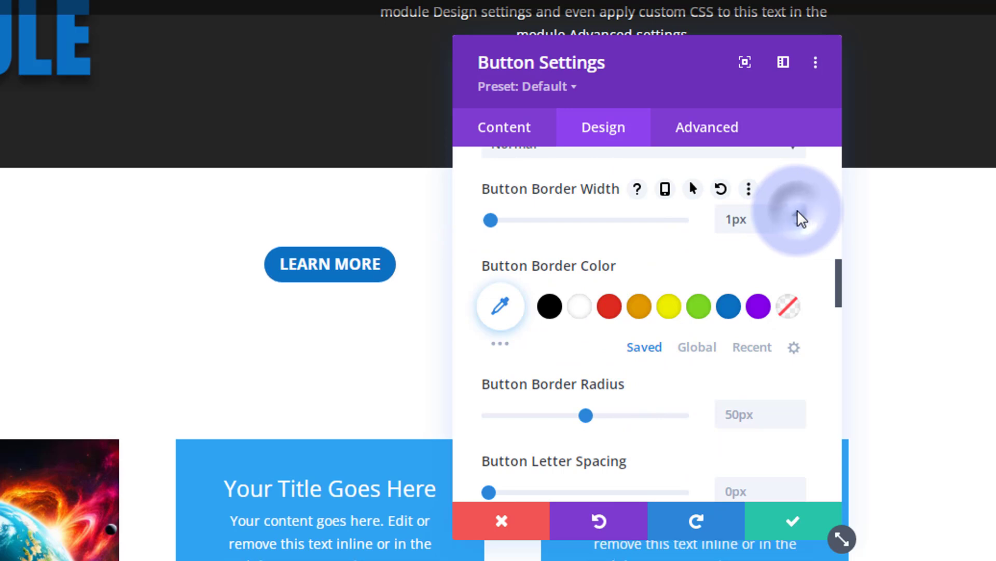
{"action": "left_click", "coordinate": [798, 213]}
{"action": "left_click", "coordinate": [797, 213]}
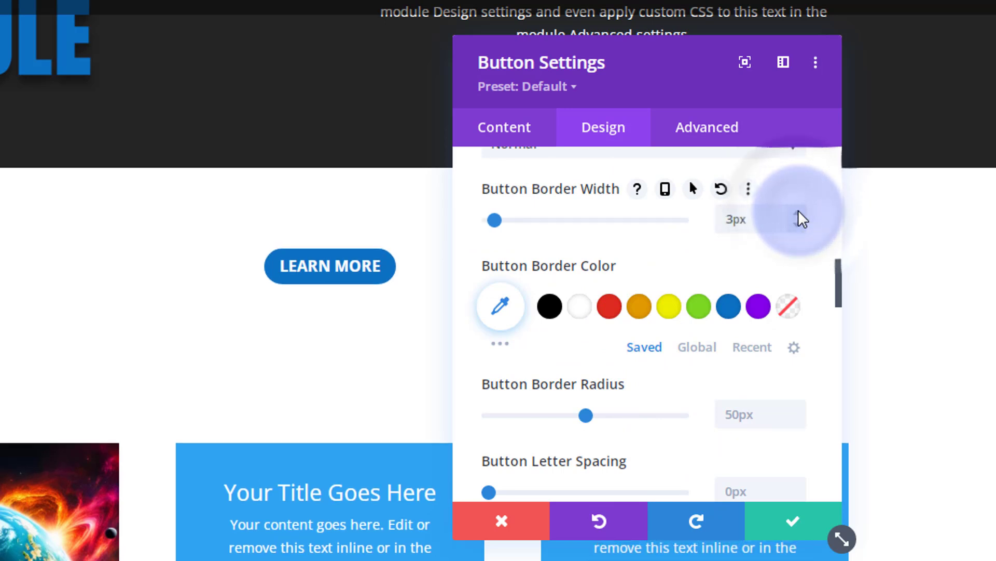
{"action": "left_click", "coordinate": [551, 306]}
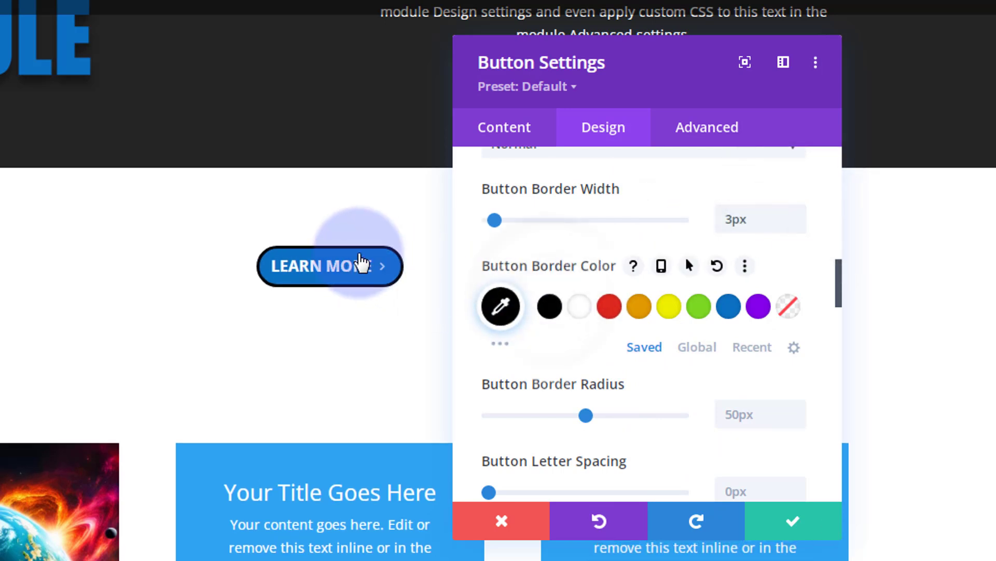
- Try thickening the button's border to 6px and bring its width back down to 0px
{"action": "left_click", "coordinate": [795, 213]}
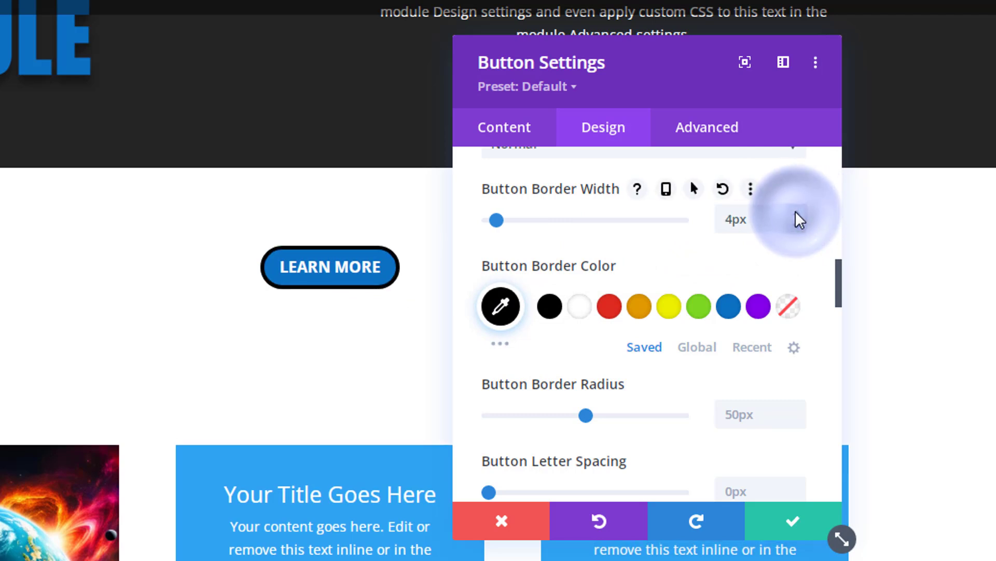
{"action": "left_click", "coordinate": [796, 213]}
{"action": "left_click", "coordinate": [796, 213]}
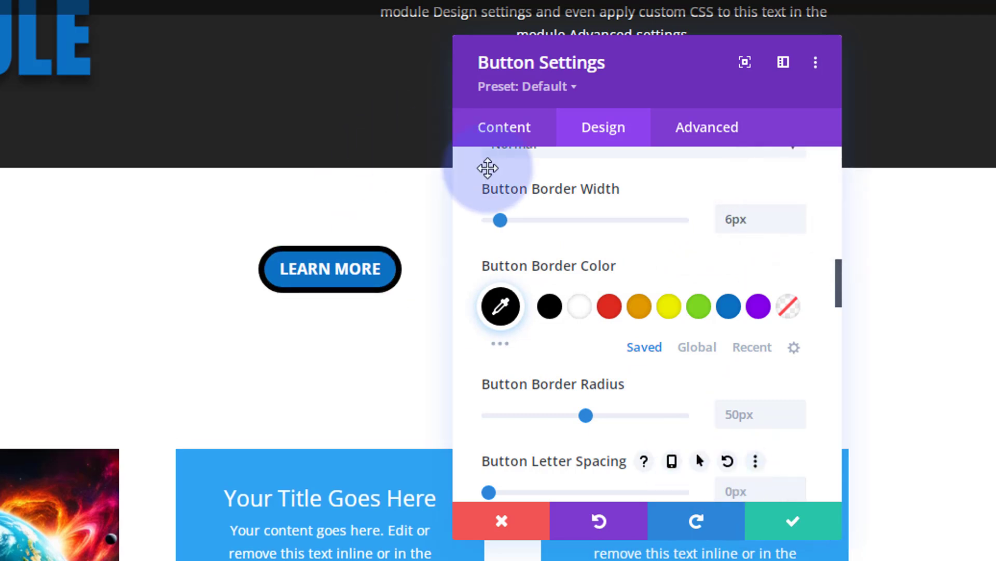
{"action": "left_click_drag", "start_coordinate": [503, 230], "coordinate": [483, 229]}
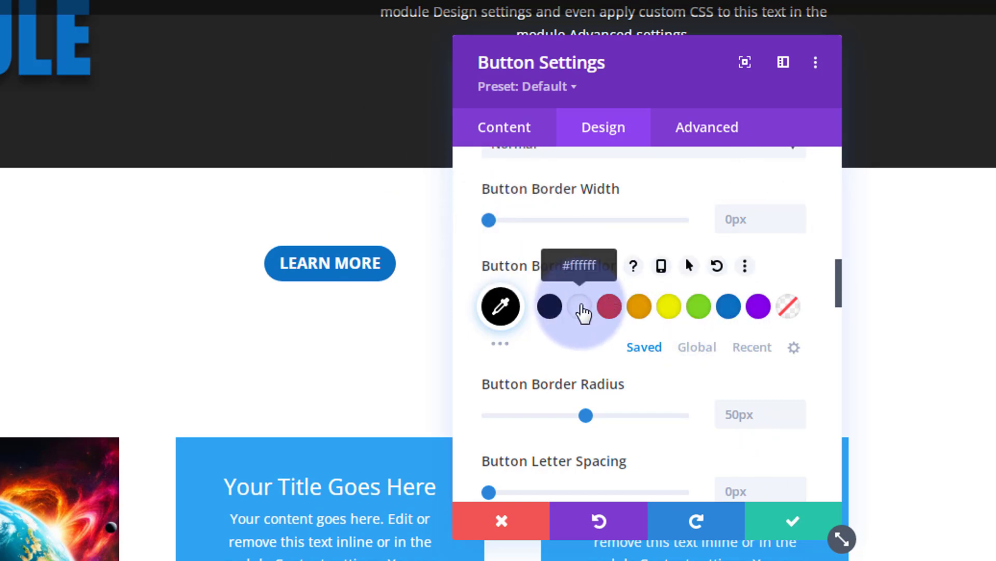
- Give the button a white (#ffffff) border 3px wide and close the Button Settings dialog
{"action": "left_click", "coordinate": [581, 309]}
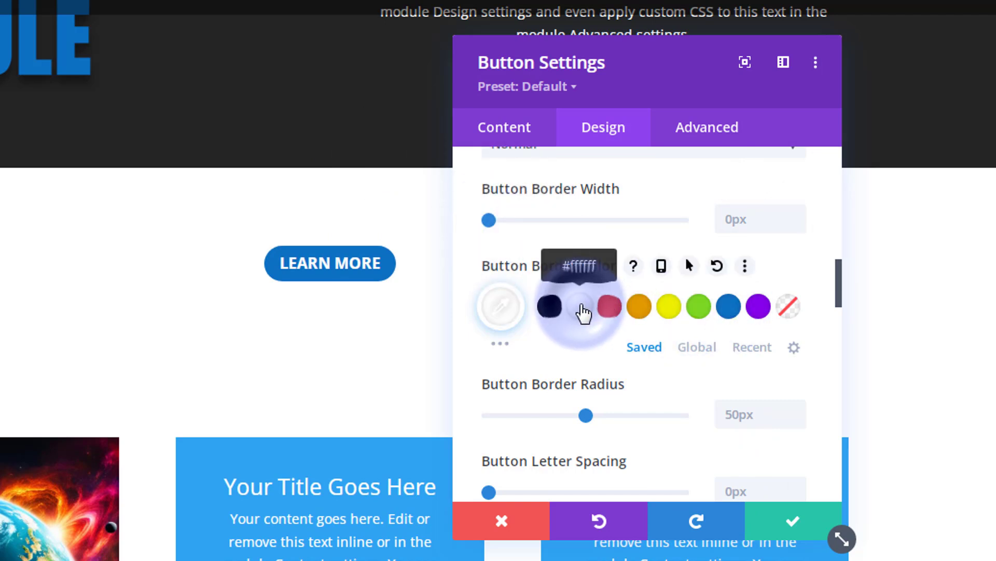
{"action": "left_click", "coordinate": [797, 212]}
{"action": "left_click", "coordinate": [798, 212]}
{"action": "left_click", "coordinate": [798, 213]}
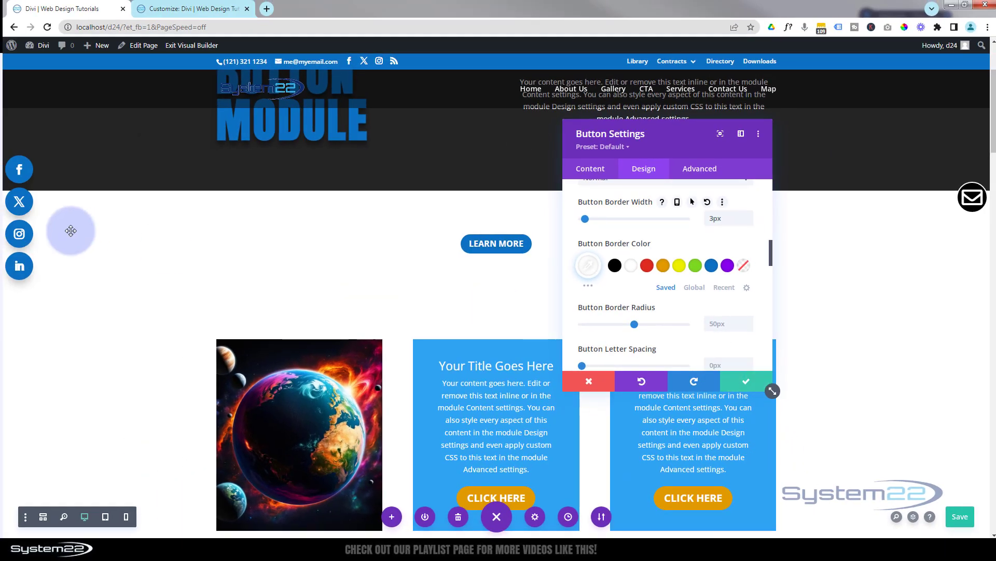
{"action": "left_click", "coordinate": [71, 231]}
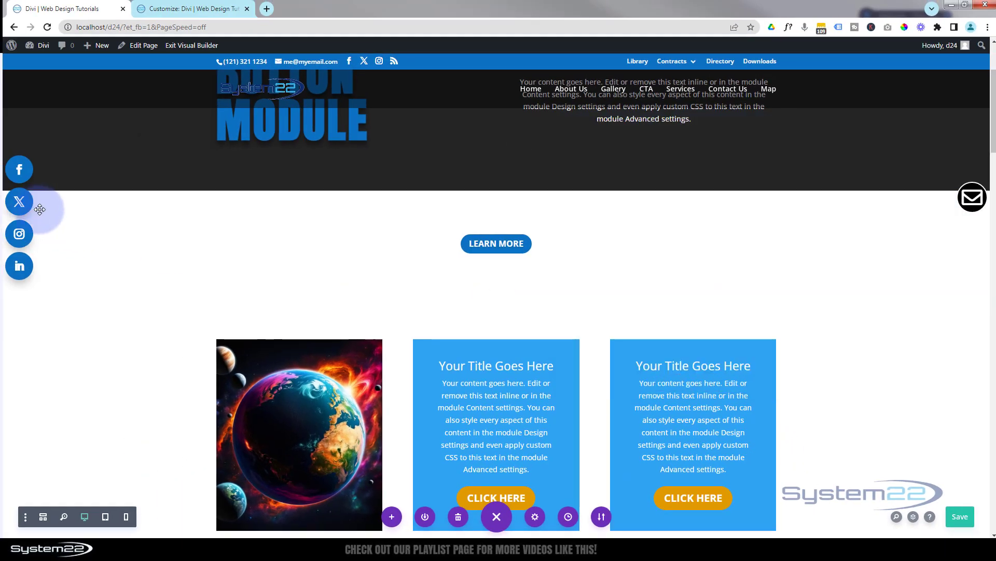
{"action": "scroll", "coordinate": [43, 215], "scroll_direction": "up", "scroll_amount": 2}
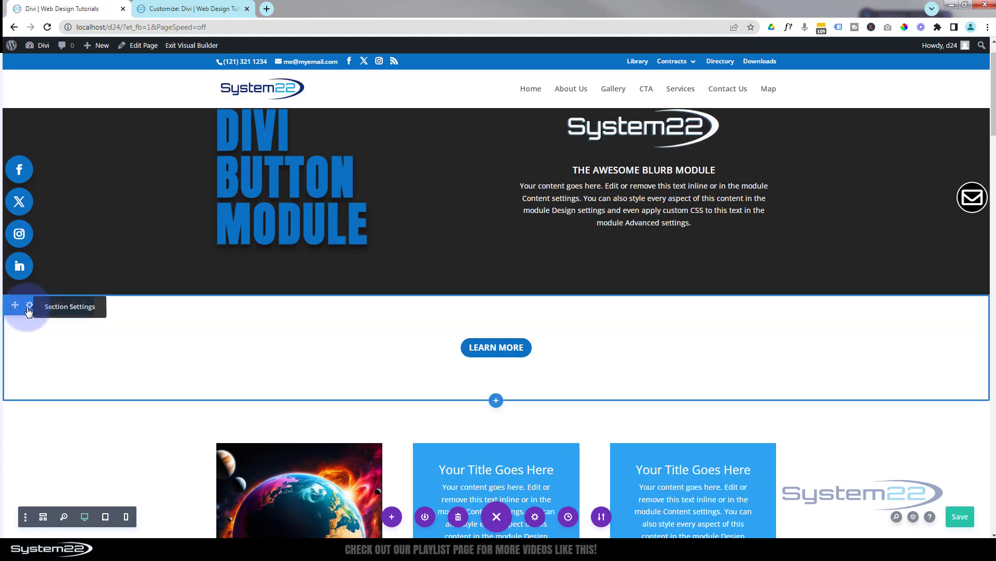
- Give the section containing the LEARN MORE button a black background color and save the section settings
{"action": "left_click", "coordinate": [30, 308]}
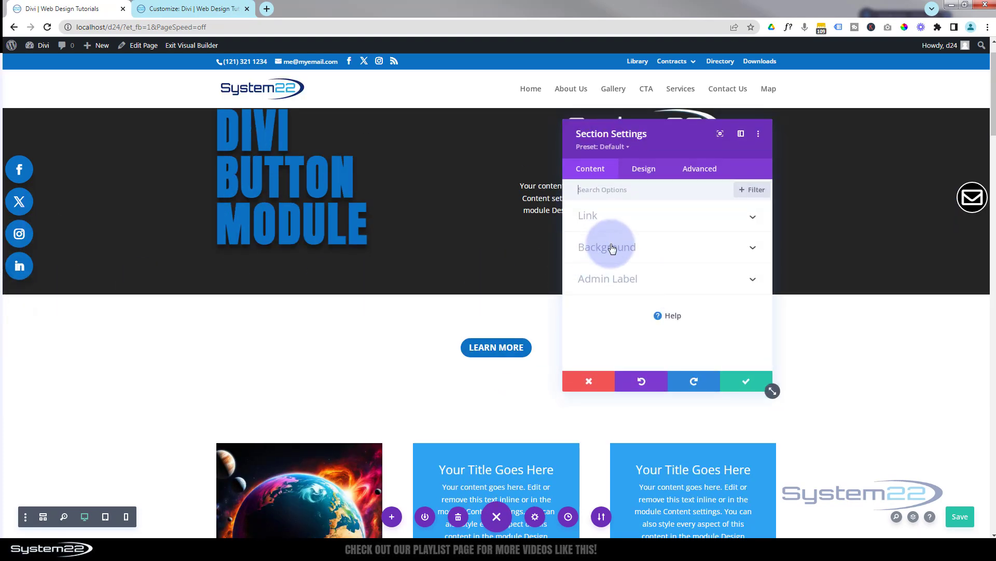
{"action": "left_click", "coordinate": [614, 247]}
{"action": "scroll", "coordinate": [658, 329], "scroll_direction": "down", "scroll_amount": 1}
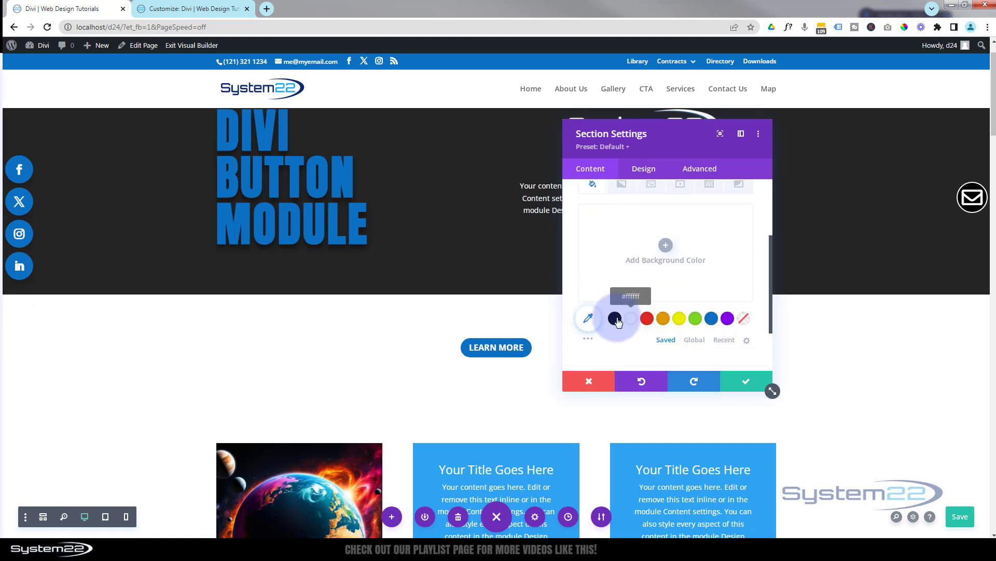
{"action": "left_click", "coordinate": [615, 318]}
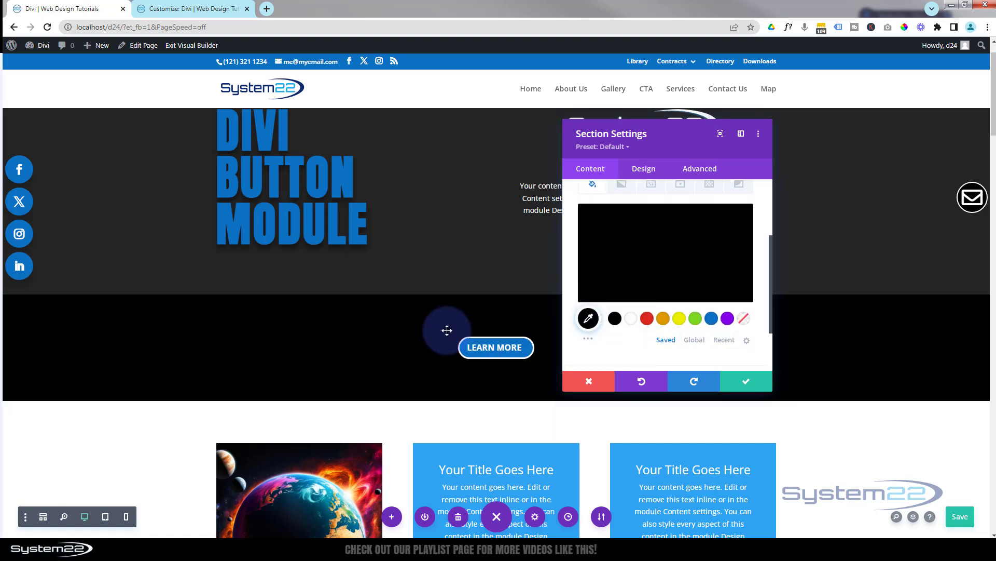
{"action": "left_click", "coordinate": [734, 384]}
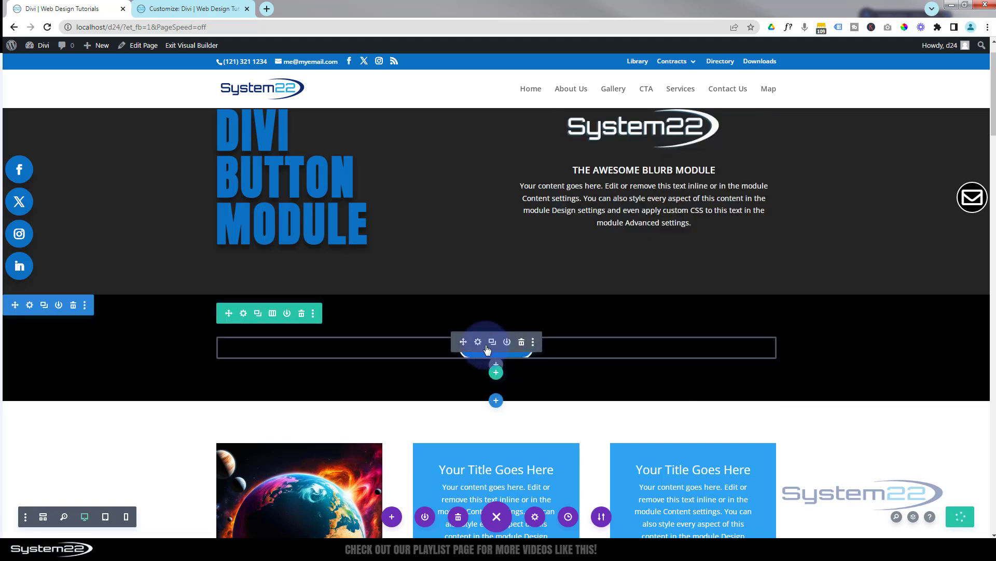
- Open the LEARN MORE button's settings and show the border options of its custom button design
{"action": "left_click", "coordinate": [479, 342]}
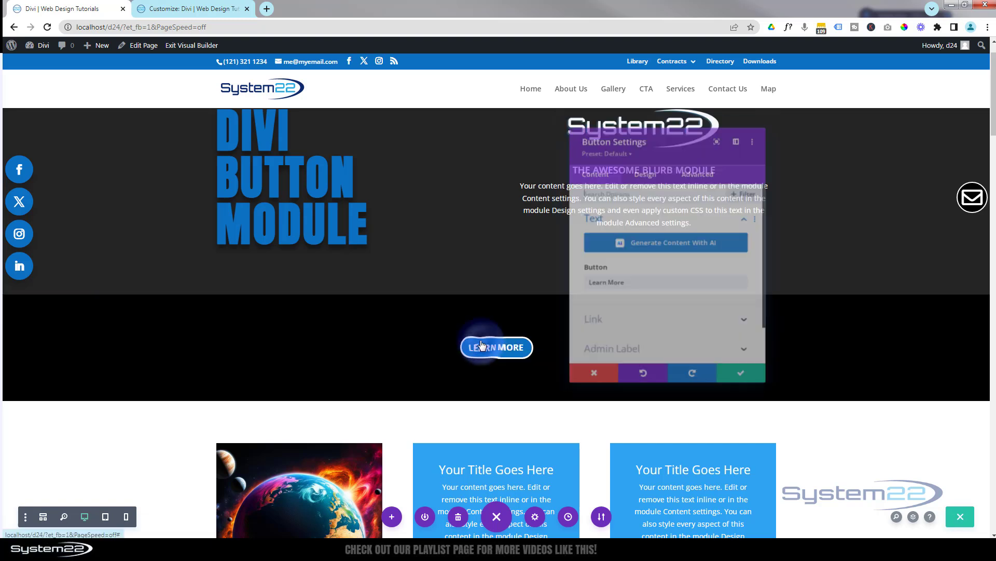
{"action": "left_click", "coordinate": [649, 169]}
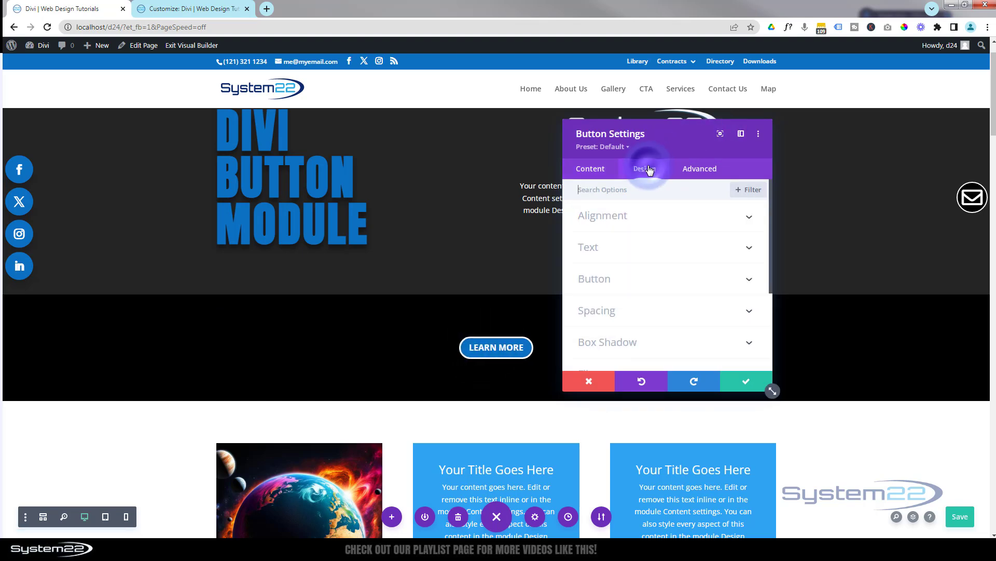
{"action": "left_click", "coordinate": [677, 278]}
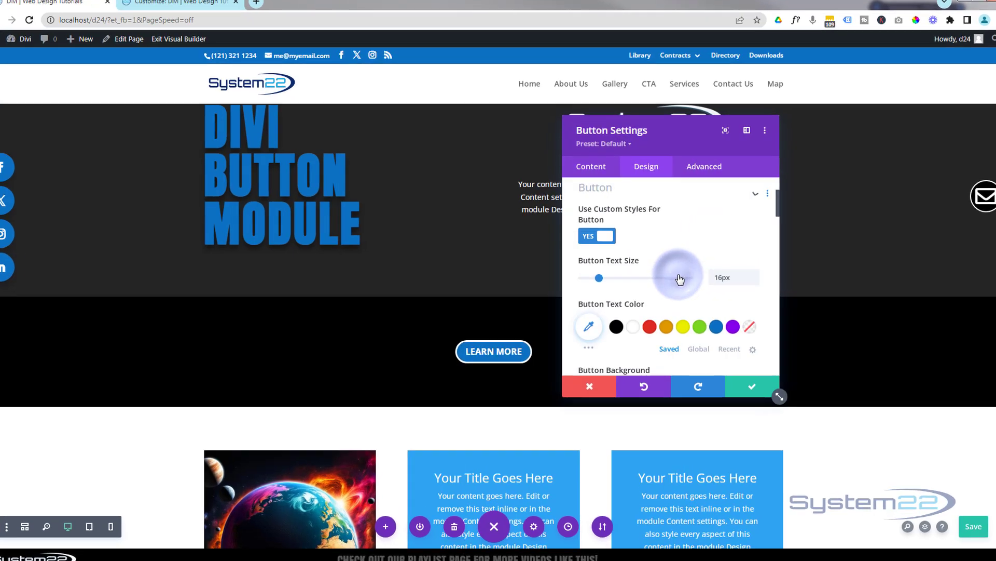
{"action": "scroll", "coordinate": [856, 341], "scroll_direction": "down", "scroll_amount": 5}
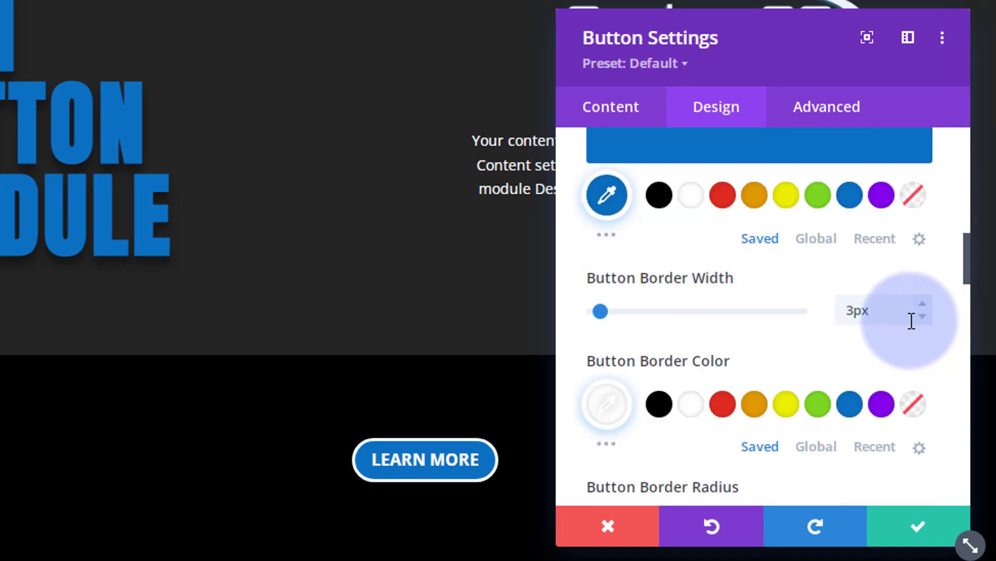
{"action": "scroll", "coordinate": [776, 355], "scroll_direction": "down", "scroll_amount": 4}
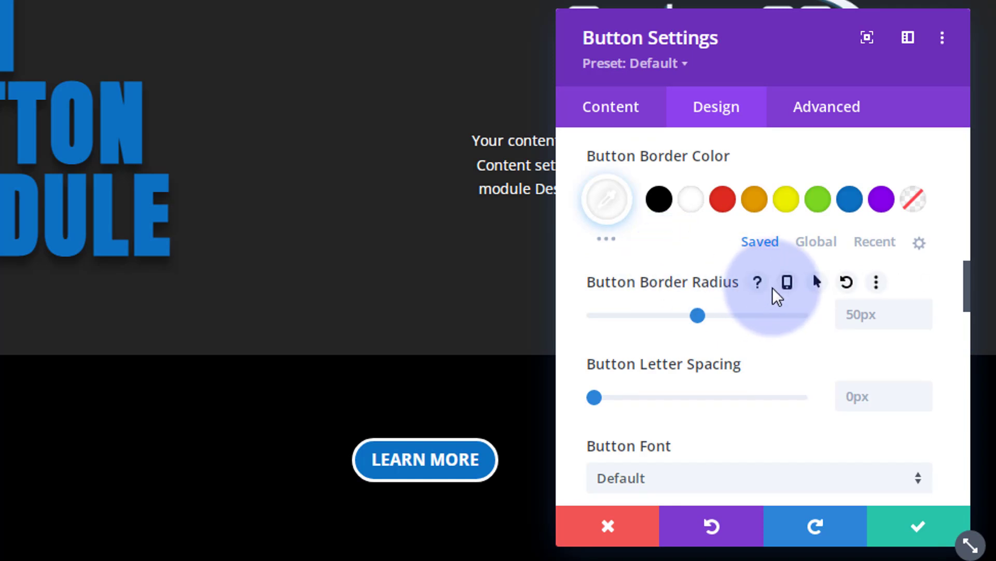
- Try button border radii of 0px, 5px and 15px, and return the radius to 50px
{"action": "left_click", "coordinate": [853, 315]}
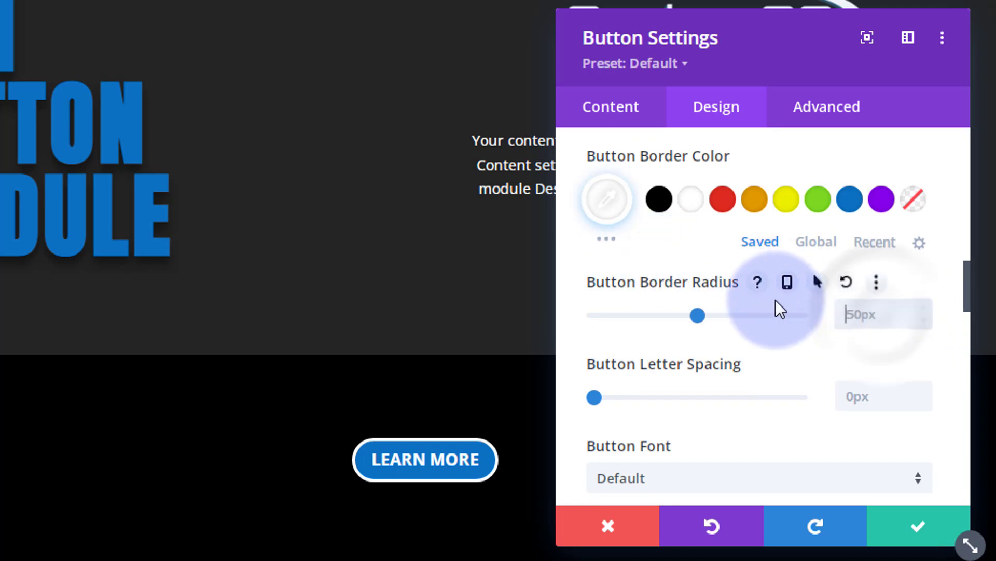
{"action": "key", "text": "ctrl+a"}
{"action": "type", "text": "0px"}
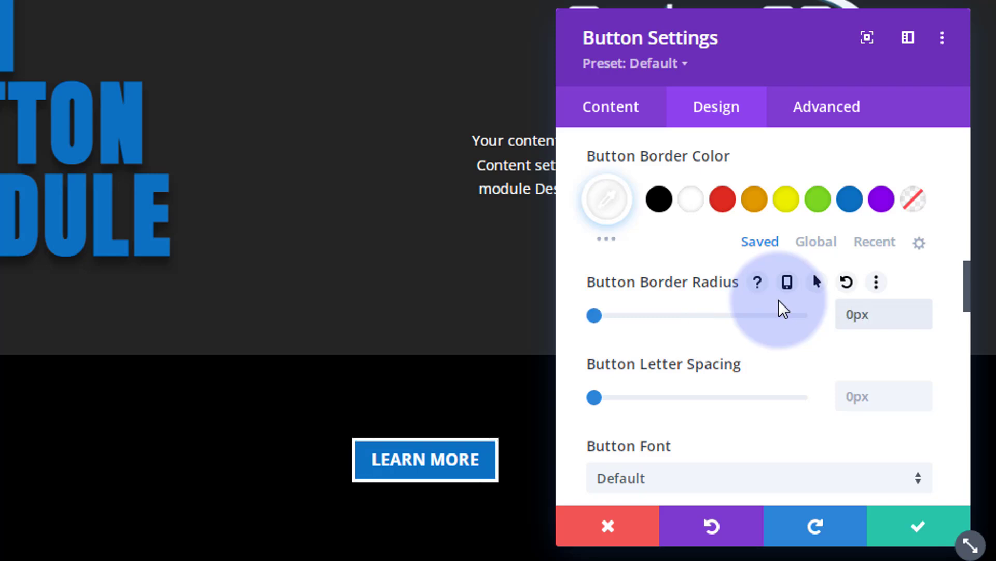
{"action": "left_click_drag", "start_coordinate": [849, 319], "coordinate": [857, 318]}
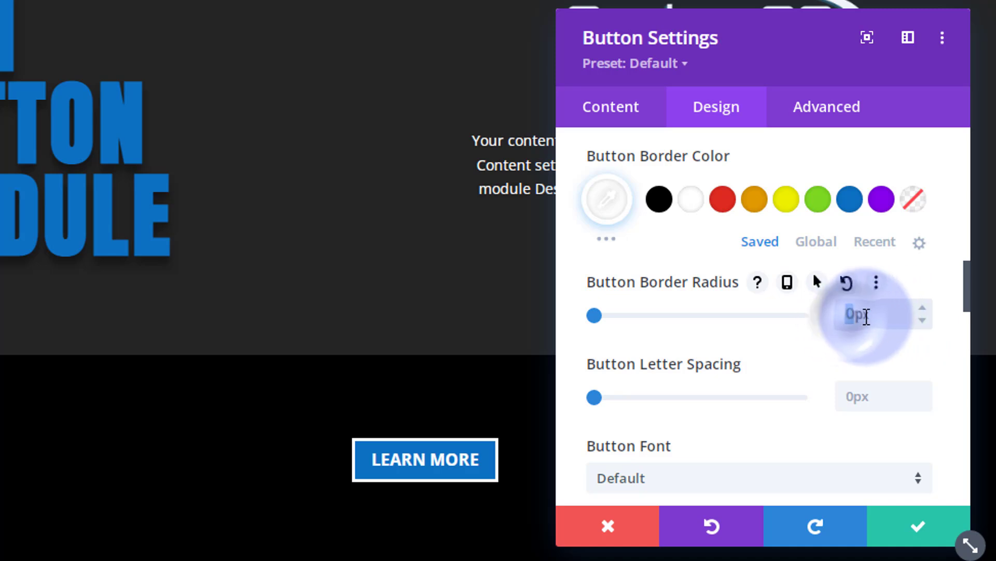
{"action": "type", "text": "5"}
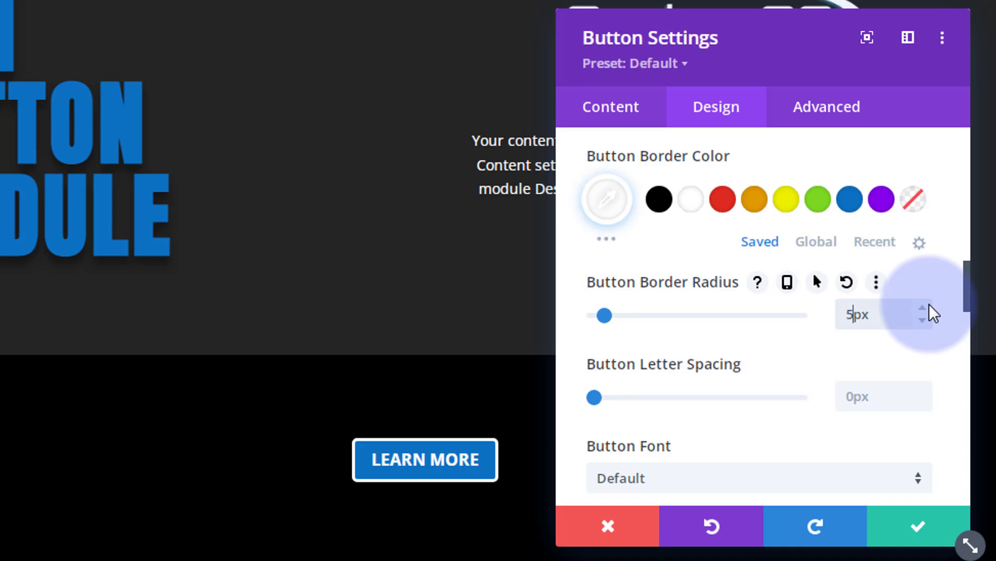
{"action": "left_click", "coordinate": [846, 314]}
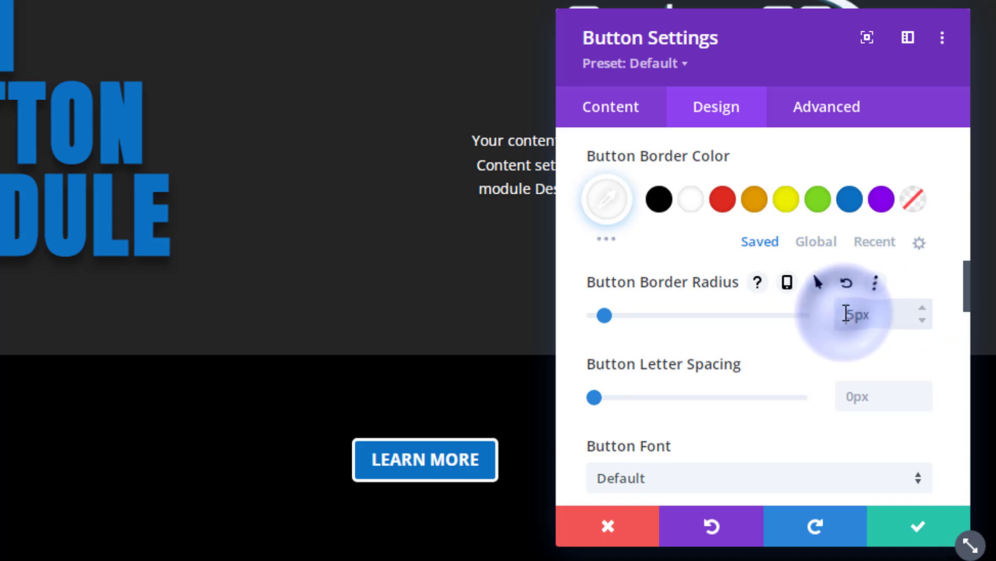
{"action": "type", "text": "1"}
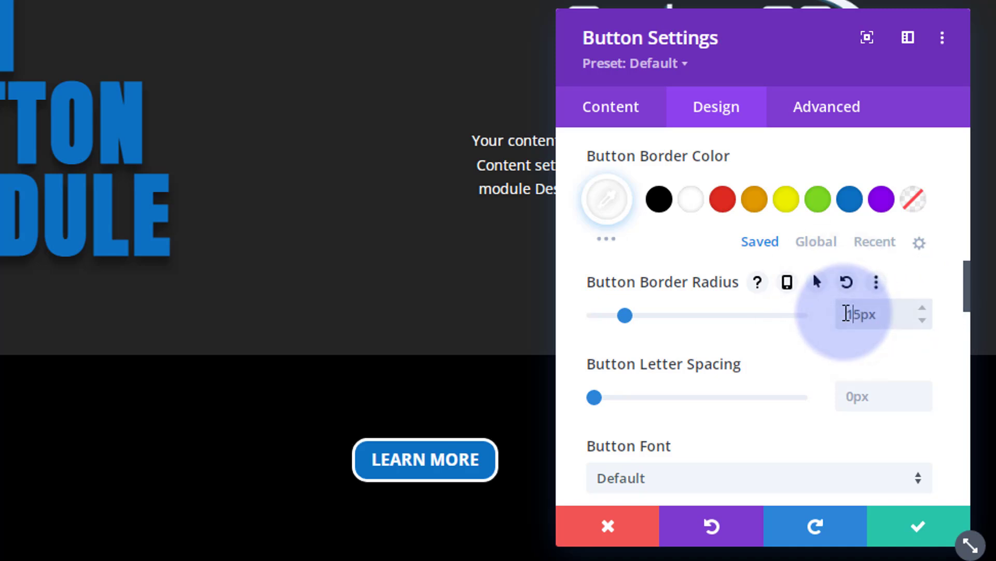
{"action": "left_click_drag", "start_coordinate": [849, 314], "coordinate": [863, 315]}
{"action": "type", "text": "50"}
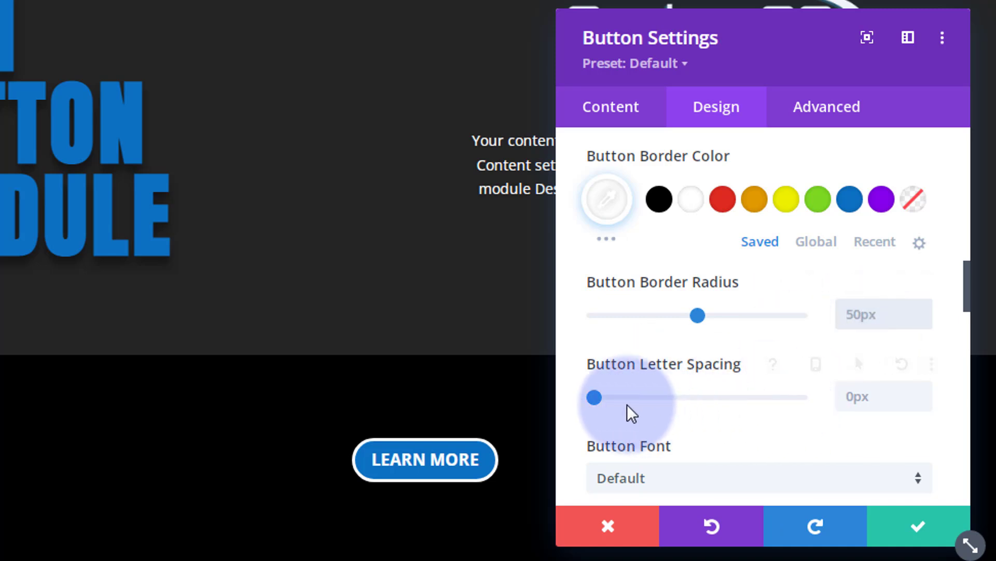
- Try a letter spacing of 5px on the button text and clear it back to the default
{"action": "left_click_drag", "start_coordinate": [606, 396], "coordinate": [607, 398]}
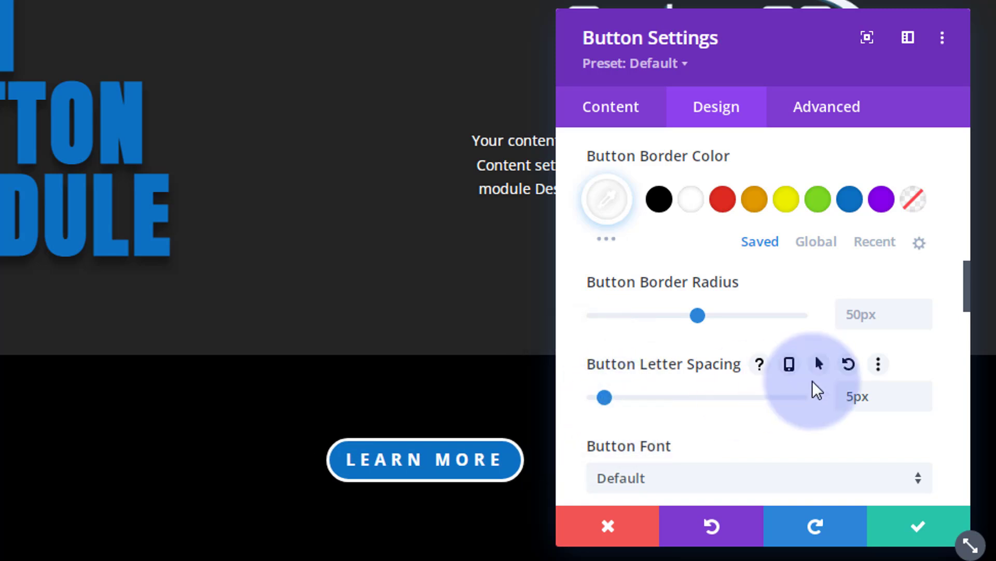
{"action": "left_click_drag", "start_coordinate": [879, 398], "coordinate": [816, 397]}
{"action": "key", "text": "BackSpace"}
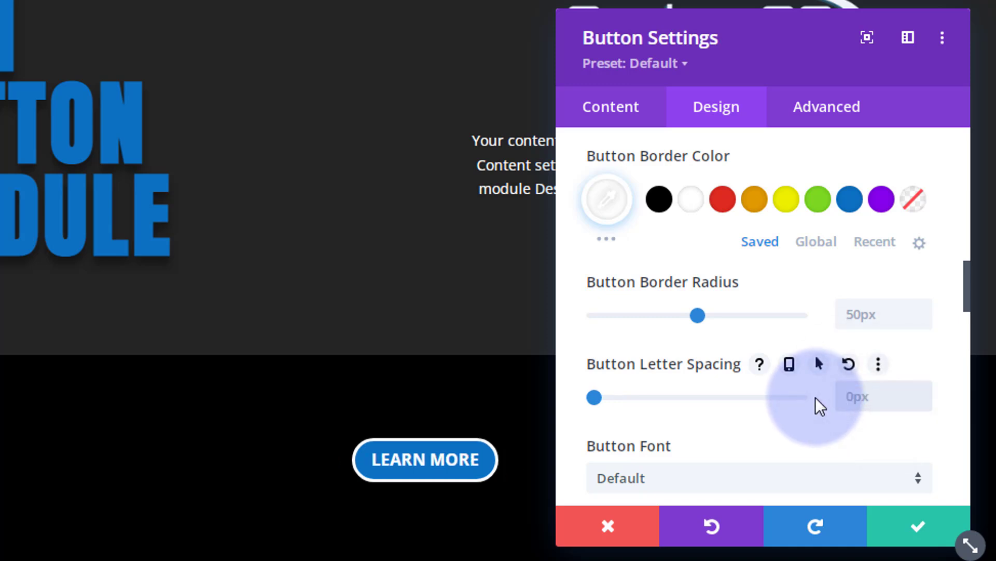
- Examine the list of fonts available for the button text without choosing another one
{"action": "scroll", "coordinate": [712, 275], "scroll_direction": "down", "scroll_amount": 3}
{"action": "scroll", "coordinate": [710, 267], "scroll_direction": "down", "scroll_amount": 3}
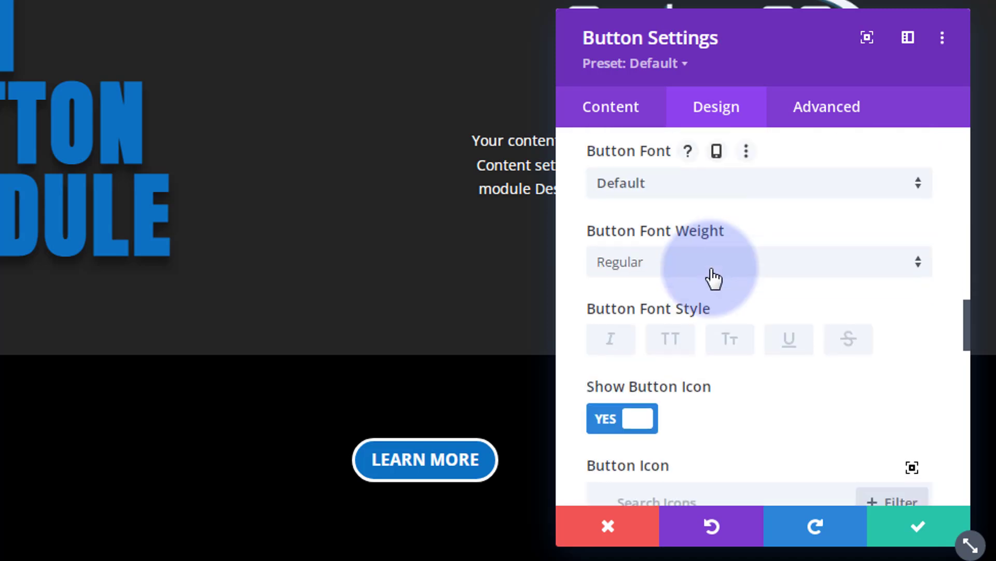
{"action": "left_click", "coordinate": [718, 172]}
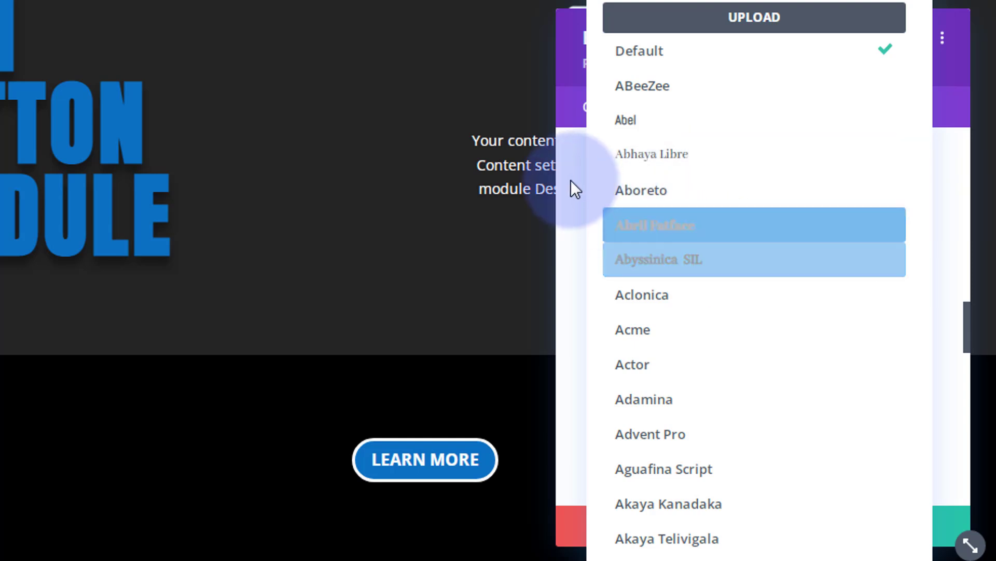
{"action": "left_click", "coordinate": [570, 162]}
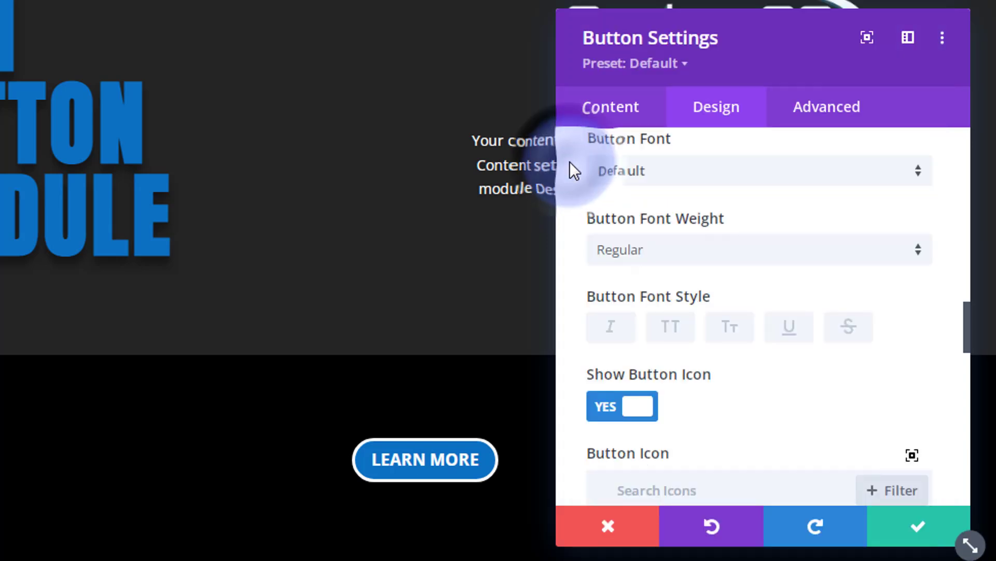
- Try the Semi Bold and Bold font weights on the button text and return it to Regular
{"action": "left_click", "coordinate": [657, 257]}
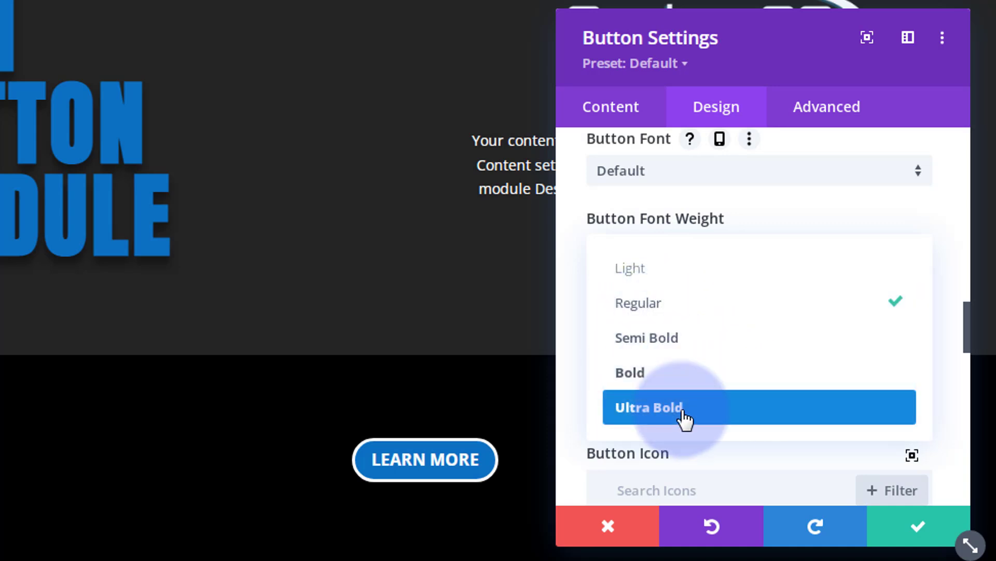
{"action": "left_click", "coordinate": [662, 343]}
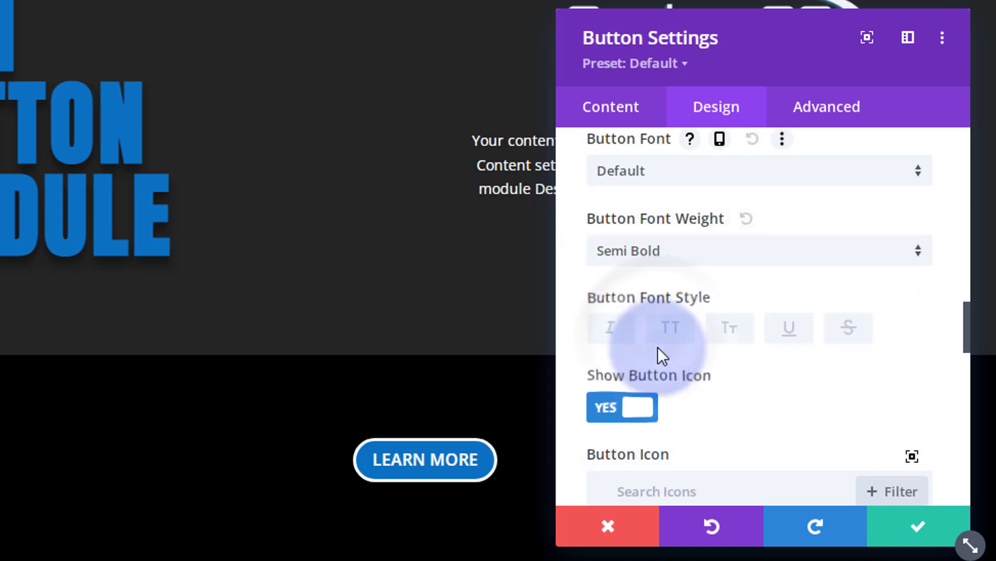
{"action": "scroll", "coordinate": [718, 401], "scroll_direction": "down", "scroll_amount": 10}
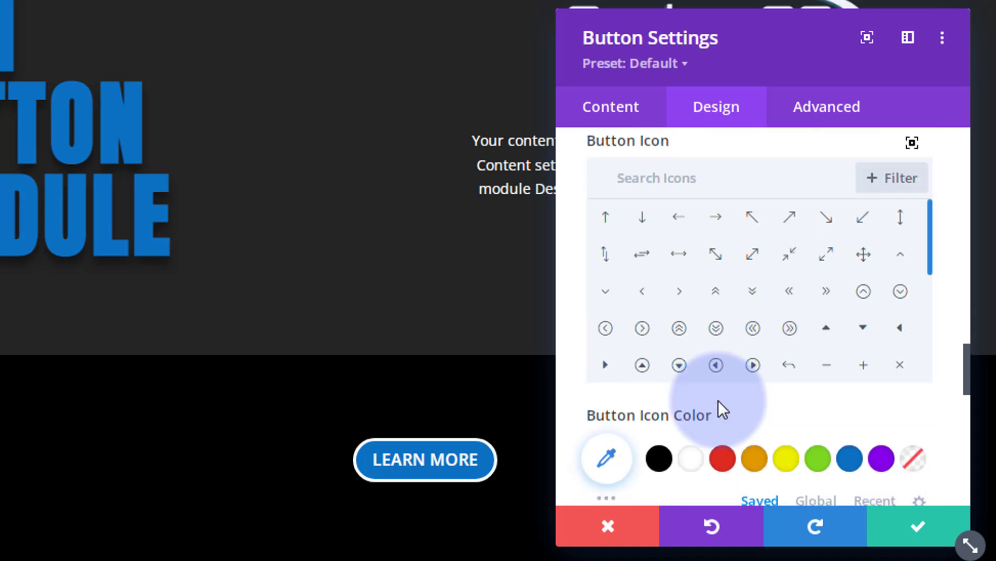
{"action": "scroll", "coordinate": [719, 400], "scroll_direction": "up", "scroll_amount": 1}
{"action": "scroll", "coordinate": [721, 410], "scroll_direction": "up", "scroll_amount": 8}
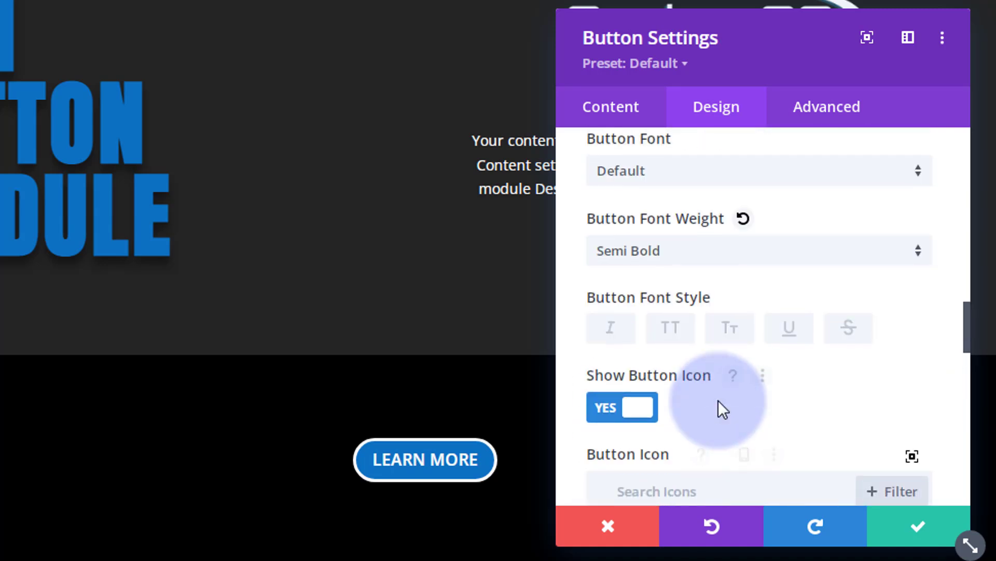
{"action": "left_click", "coordinate": [695, 266]}
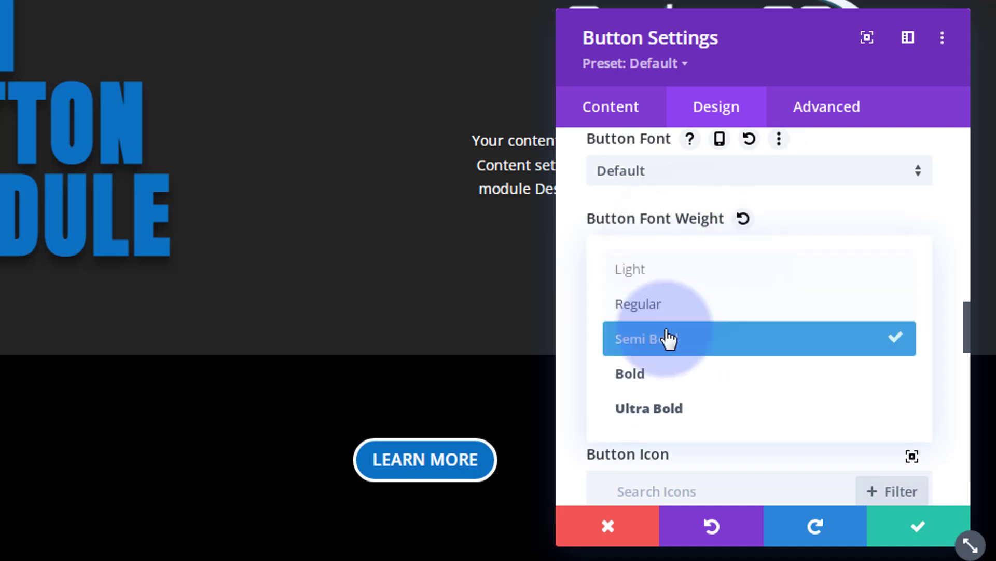
{"action": "left_click", "coordinate": [649, 373]}
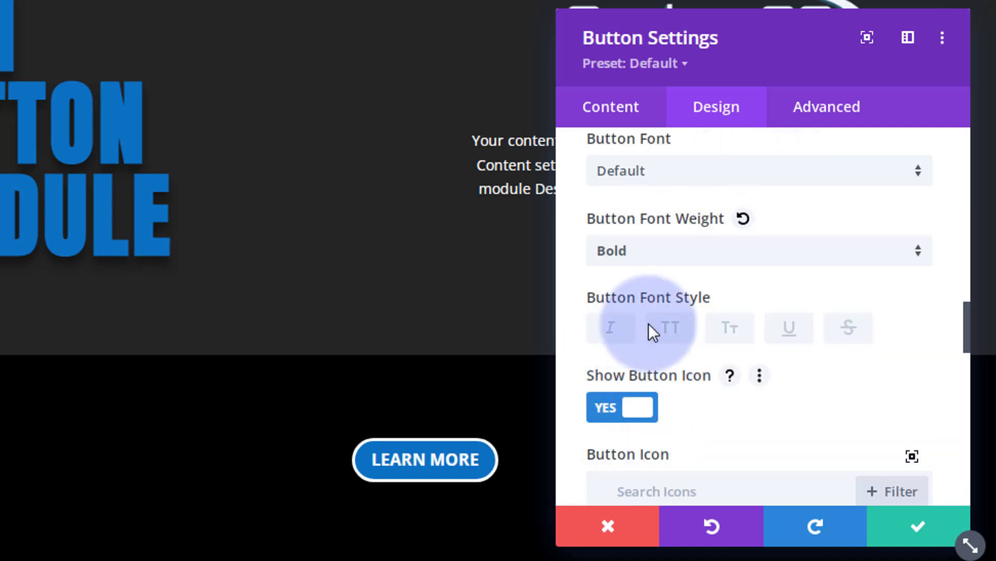
{"action": "left_click", "coordinate": [662, 262]}
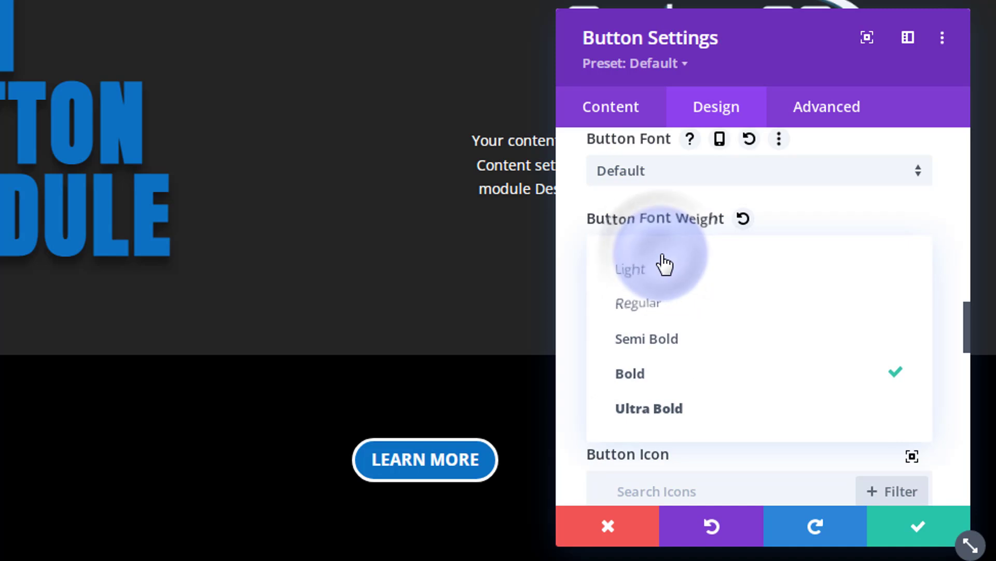
{"action": "left_click", "coordinate": [646, 308]}
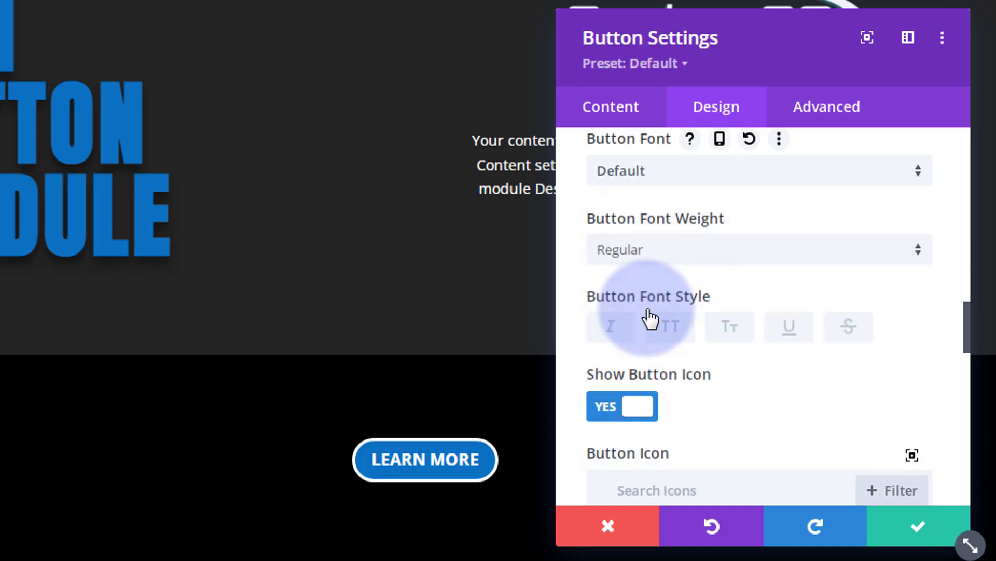
- Try the uppercase, italic, small caps, underline and strikethrough font styles on the button text
{"action": "left_click", "coordinate": [663, 338]}
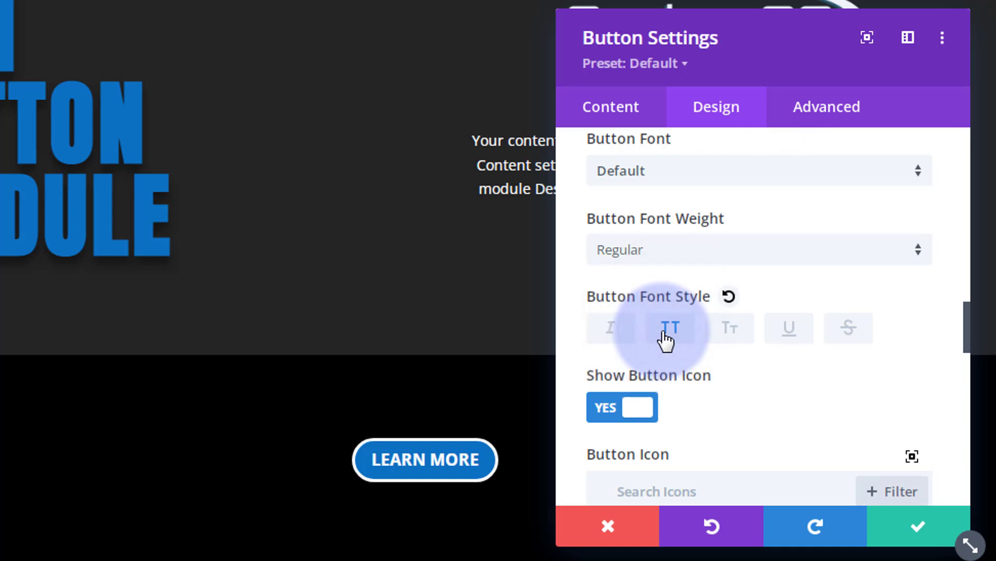
{"action": "left_click", "coordinate": [617, 338]}
{"action": "left_click", "coordinate": [735, 339]}
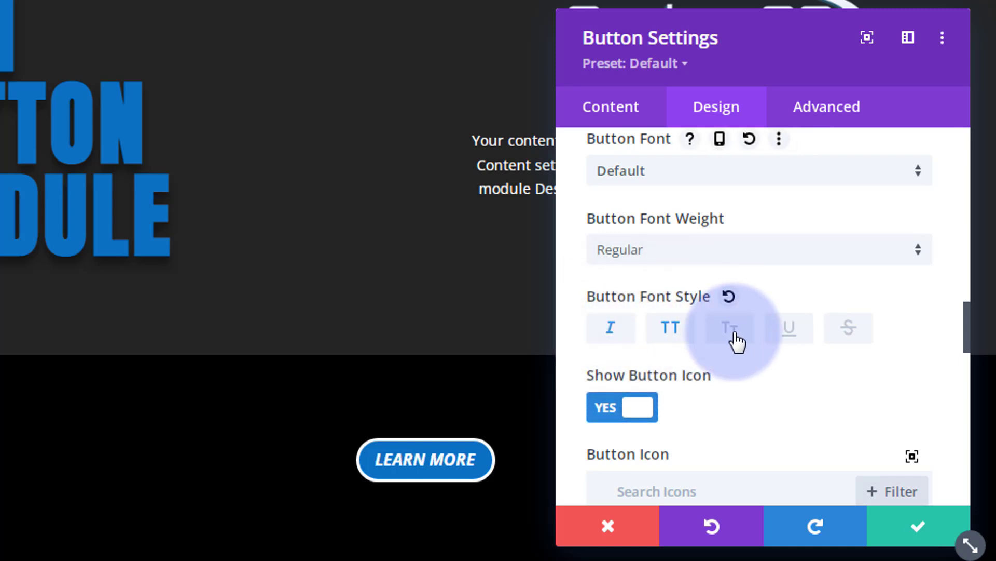
{"action": "left_click", "coordinate": [797, 340]}
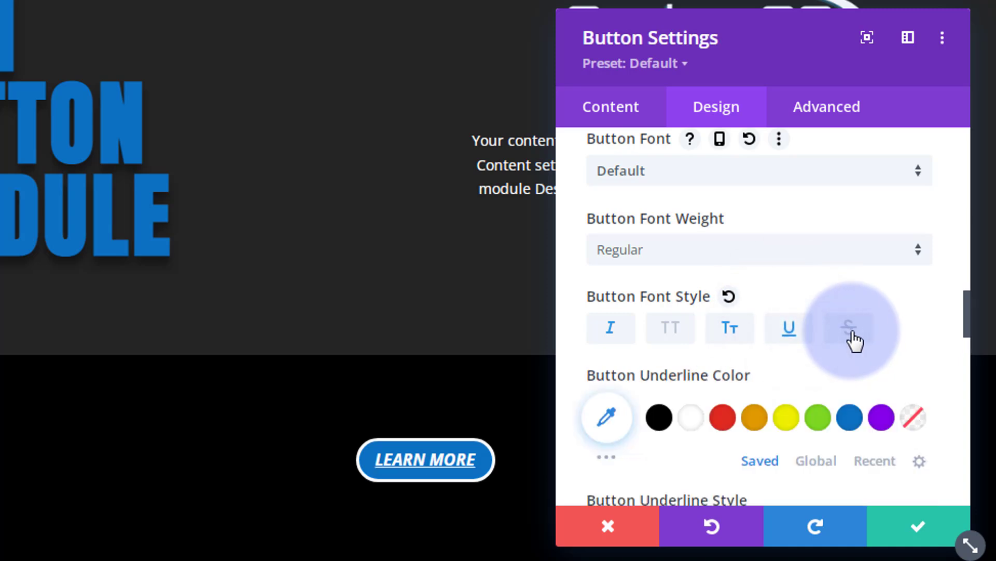
{"action": "left_click", "coordinate": [854, 340]}
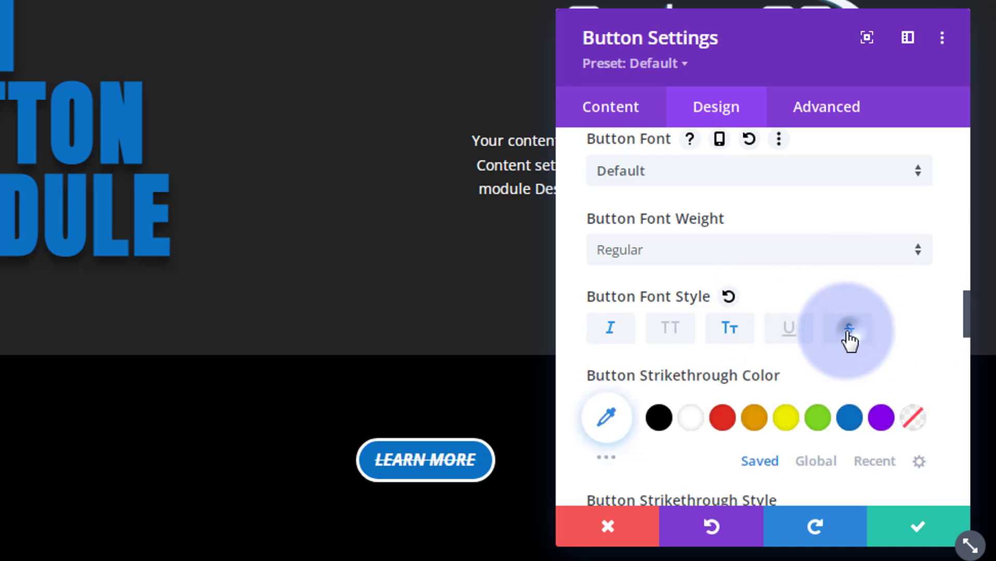
- Set the button's font style to uppercase only, with italic, small caps, underline and strikethrough switched off
{"action": "left_click", "coordinate": [852, 340]}
{"action": "left_click", "coordinate": [781, 331]}
{"action": "left_click", "coordinate": [659, 334]}
{"action": "left_click", "coordinate": [613, 332]}
{"action": "left_click", "coordinate": [781, 331]}
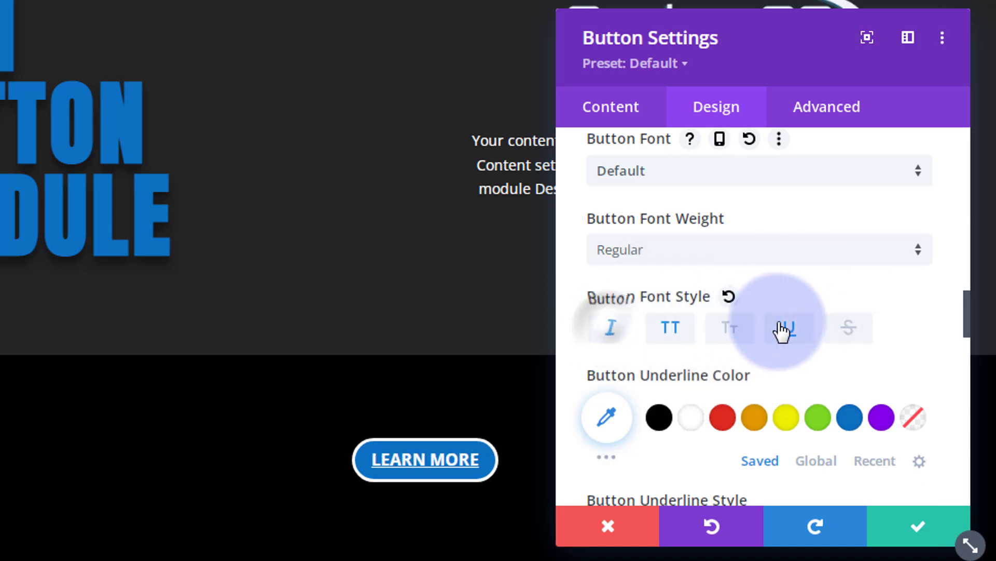
{"action": "left_click", "coordinate": [789, 335]}
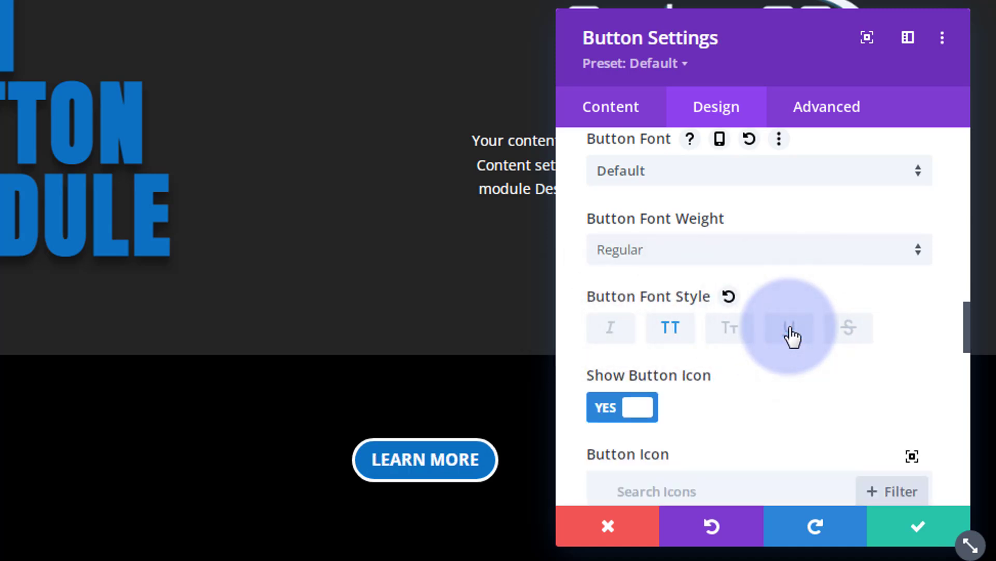
- Try switching off the button icon and turn its display back on
{"action": "scroll", "coordinate": [790, 306], "scroll_direction": "down", "scroll_amount": 4}
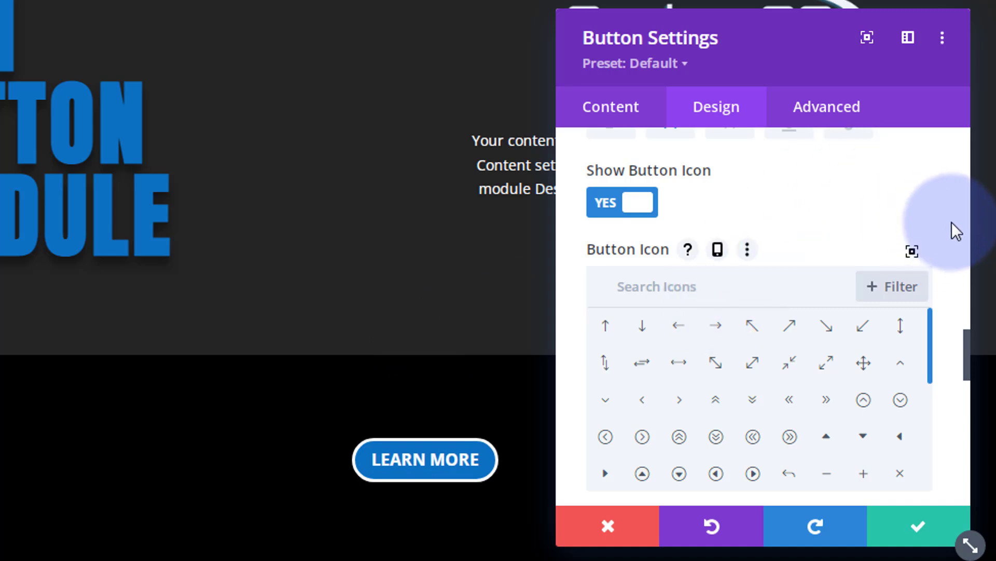
{"action": "scroll", "coordinate": [953, 225], "scroll_direction": "down", "scroll_amount": 2}
{"action": "scroll", "coordinate": [952, 227], "scroll_direction": "up", "scroll_amount": 5}
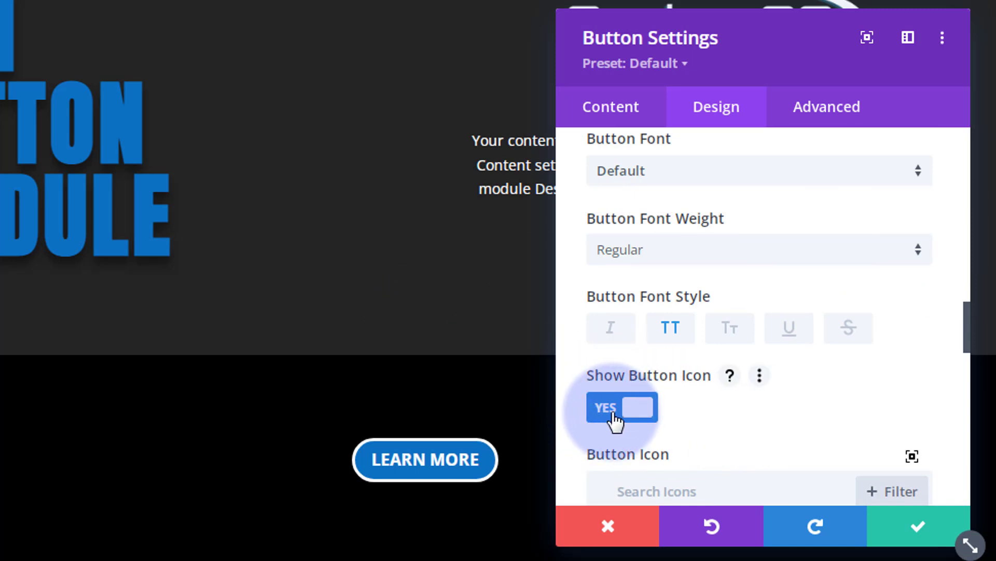
{"action": "left_click", "coordinate": [612, 414]}
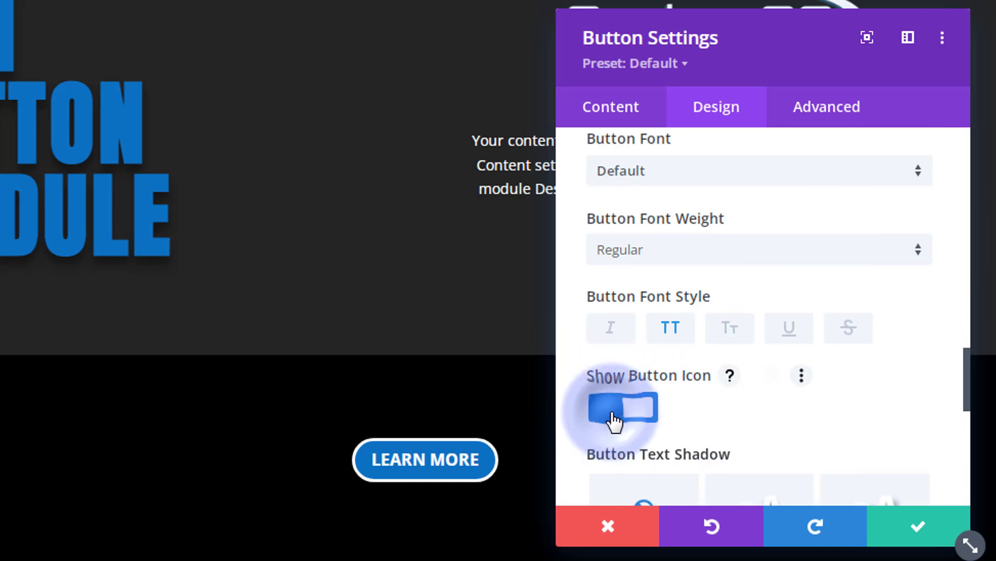
{"action": "left_click", "coordinate": [643, 414]}
- Choose the circled double right arrow as the button icon and turn off showing it only on hover
{"action": "scroll", "coordinate": [717, 422], "scroll_direction": "down", "scroll_amount": 8}
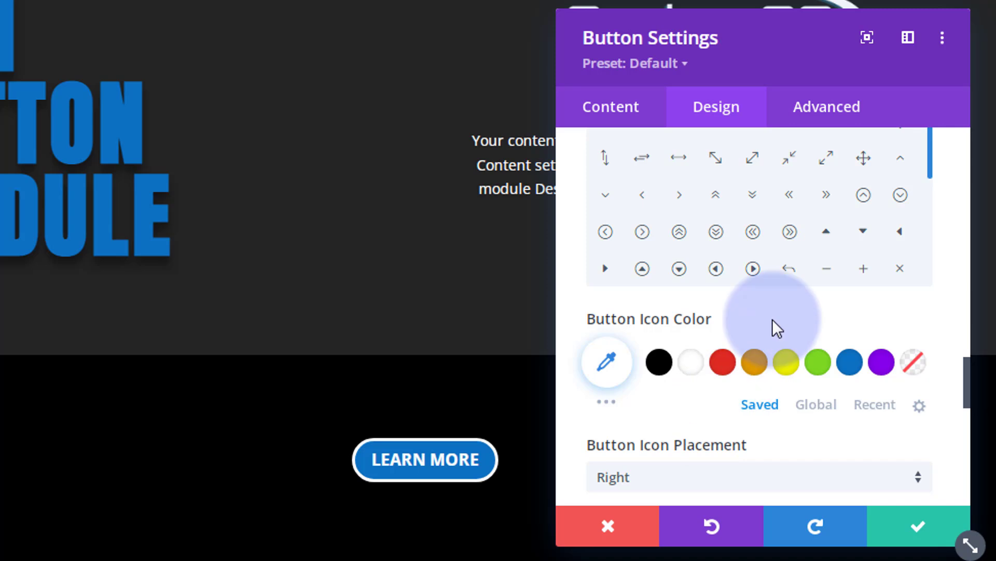
{"action": "left_click", "coordinate": [790, 233]}
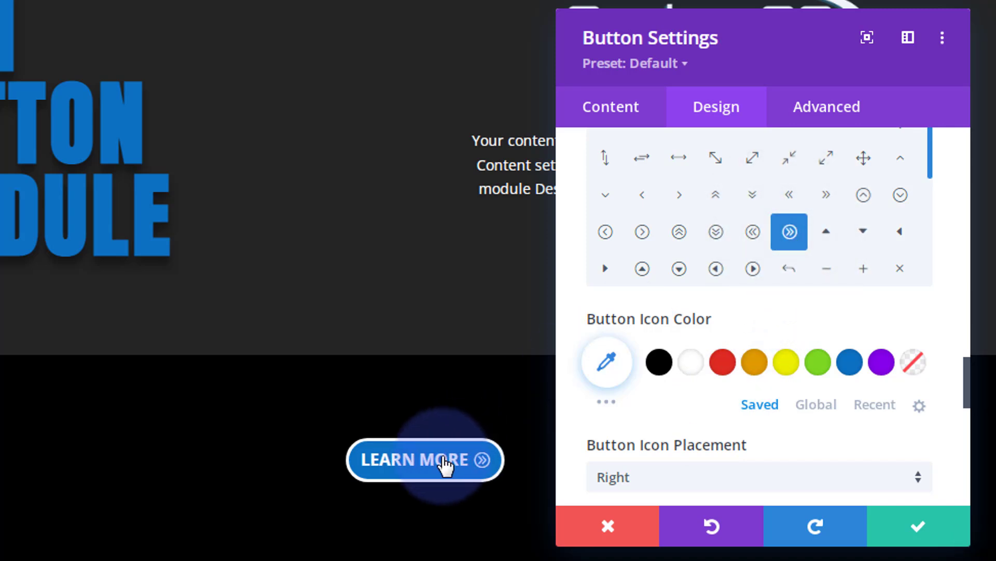
{"action": "scroll", "coordinate": [740, 347], "scroll_direction": "down", "scroll_amount": 4}
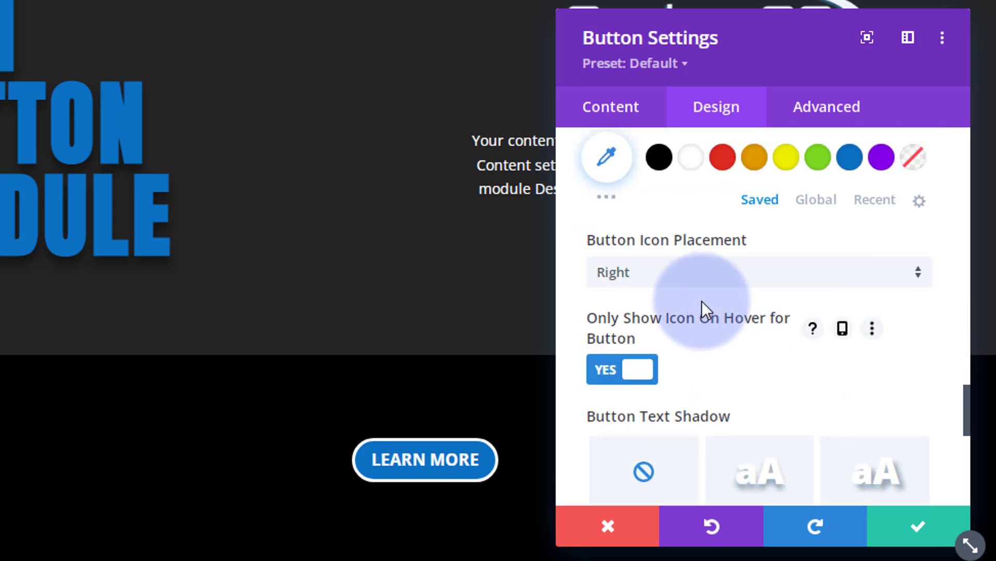
{"action": "left_click", "coordinate": [705, 287]}
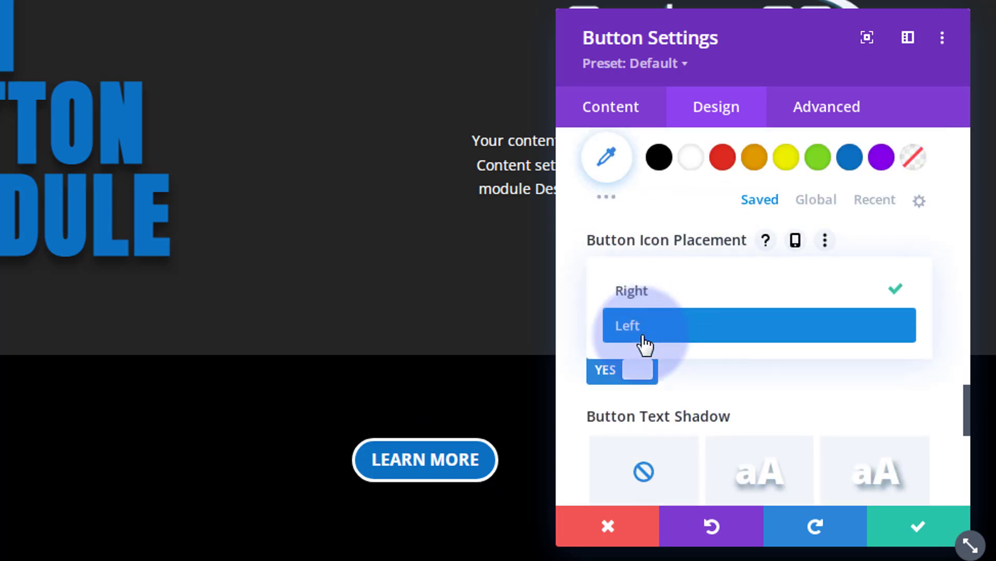
{"action": "left_click", "coordinate": [574, 283]}
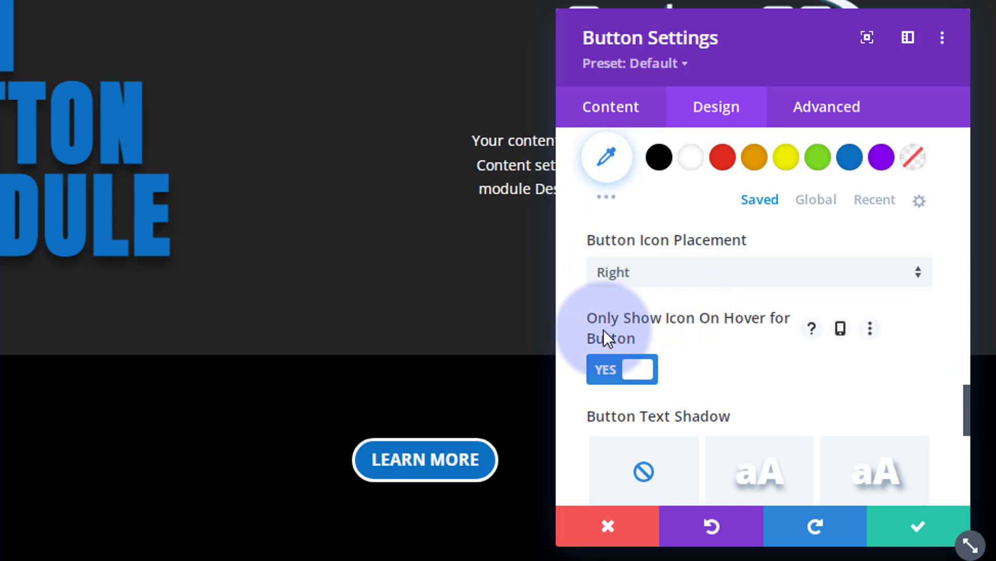
{"action": "left_click", "coordinate": [613, 379]}
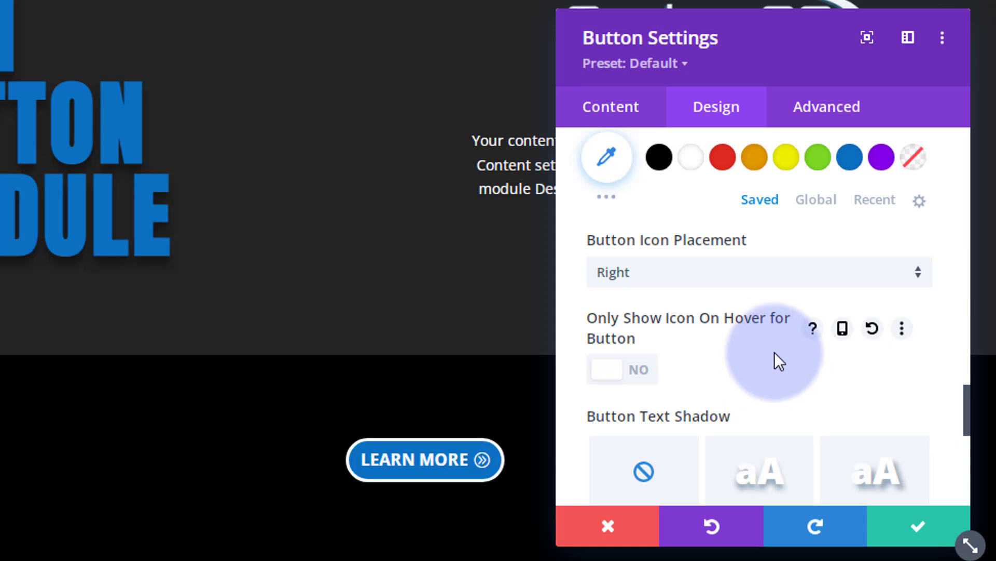
- Try several text shadow presets on the button and apply the hard-edged one that falls straight down
{"action": "scroll", "coordinate": [775, 351], "scroll_direction": "down", "scroll_amount": 4}
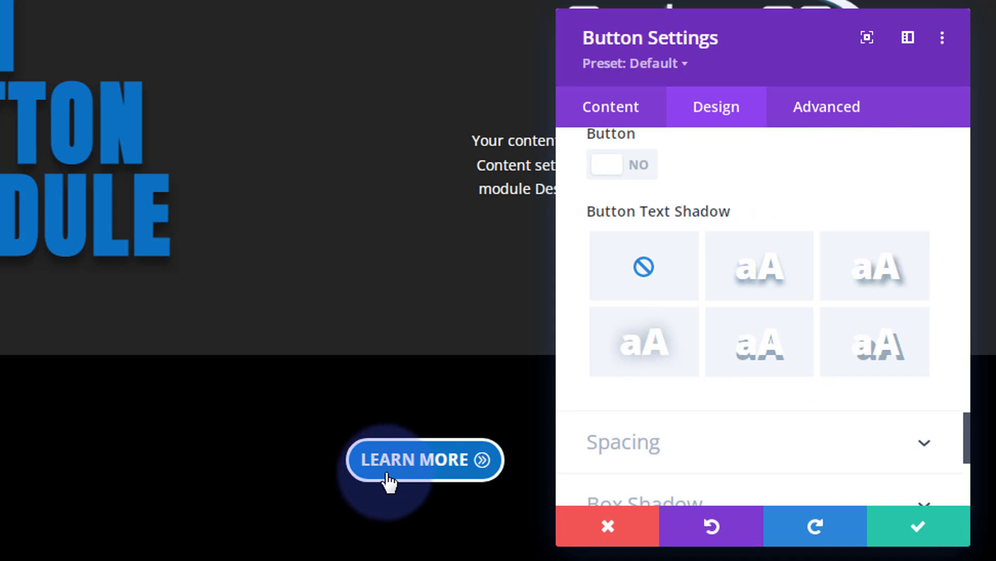
{"action": "left_click", "coordinate": [753, 286]}
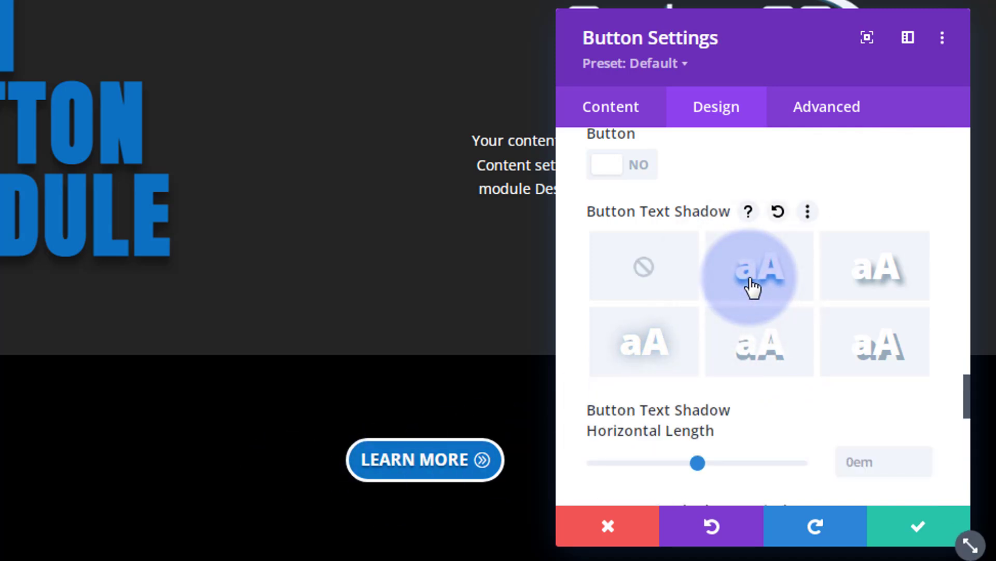
{"action": "left_click", "coordinate": [886, 287]}
{"action": "left_click", "coordinate": [884, 275]}
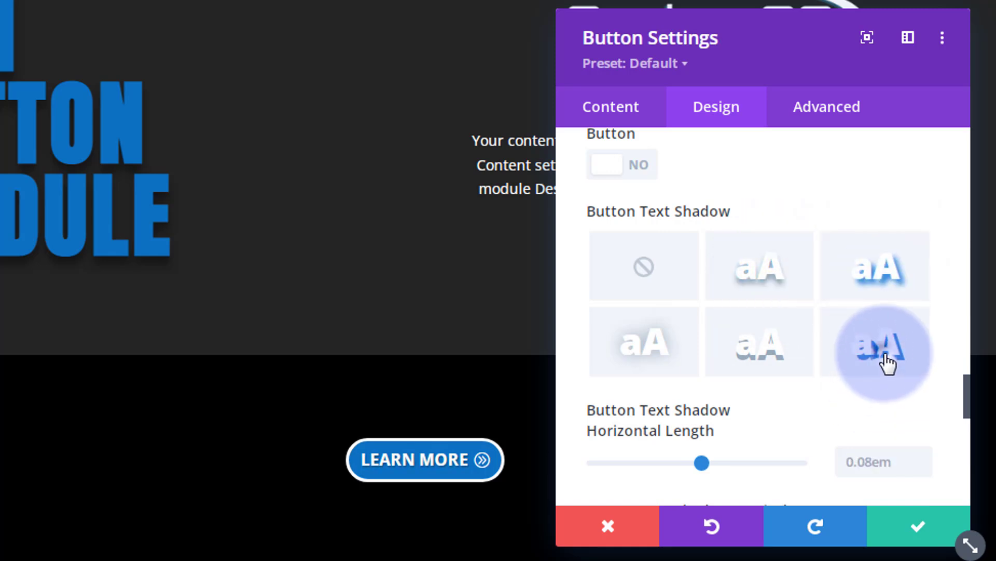
{"action": "left_click", "coordinate": [734, 360]}
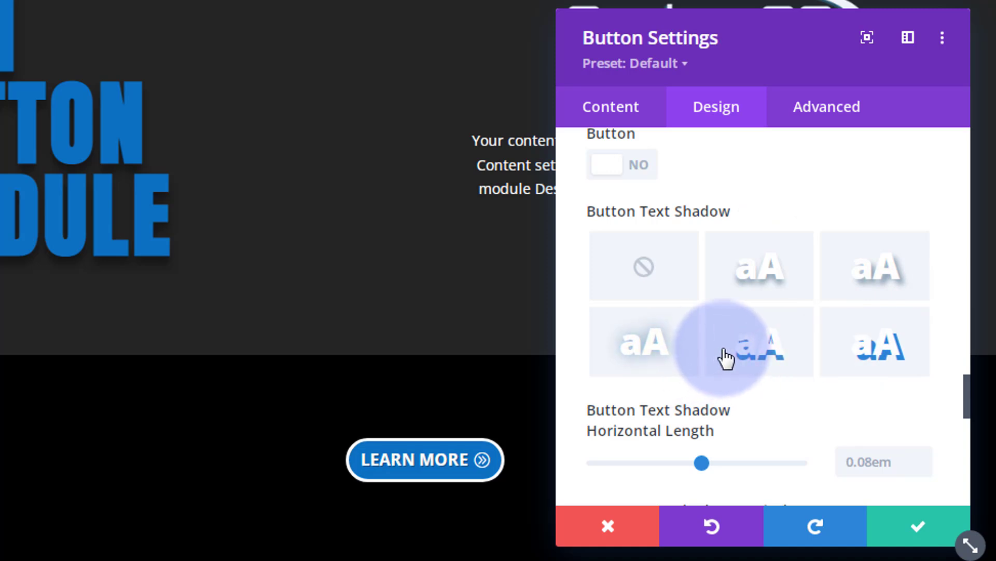
{"action": "left_click", "coordinate": [735, 348]}
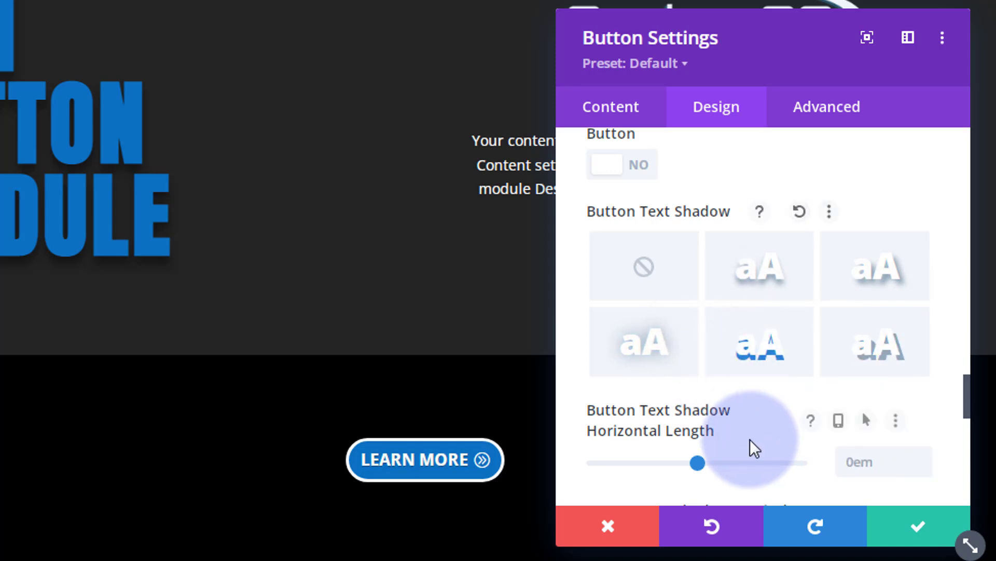
{"action": "scroll", "coordinate": [750, 417], "scroll_direction": "down", "scroll_amount": 1}
{"action": "scroll", "coordinate": [749, 416], "scroll_direction": "down", "scroll_amount": 4}
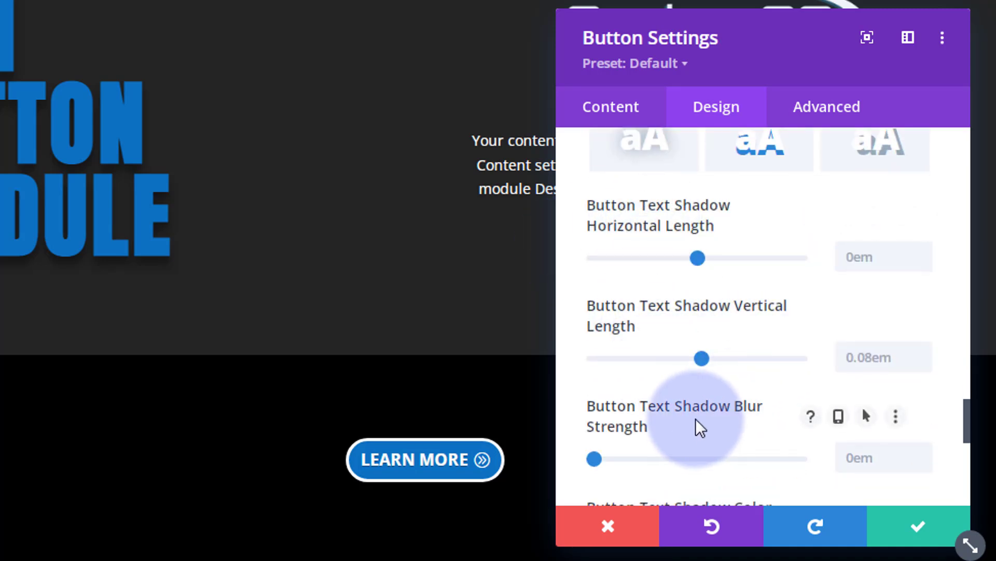
{"action": "scroll", "coordinate": [696, 425], "scroll_direction": "down", "scroll_amount": 2}
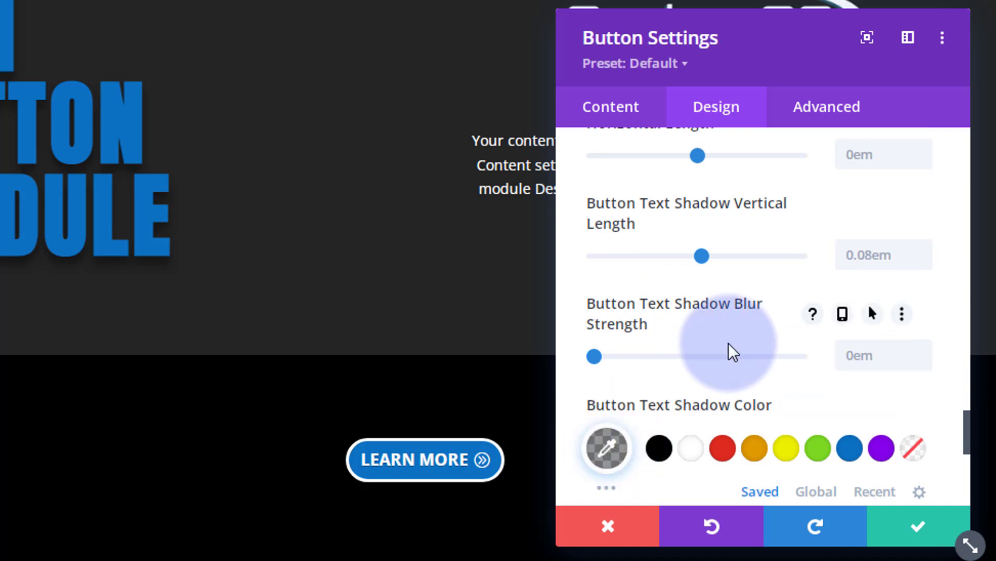
- Set the button's top margin to 30px in its spacing settings
{"action": "scroll", "coordinate": [731, 338], "scroll_direction": "down", "scroll_amount": 6}
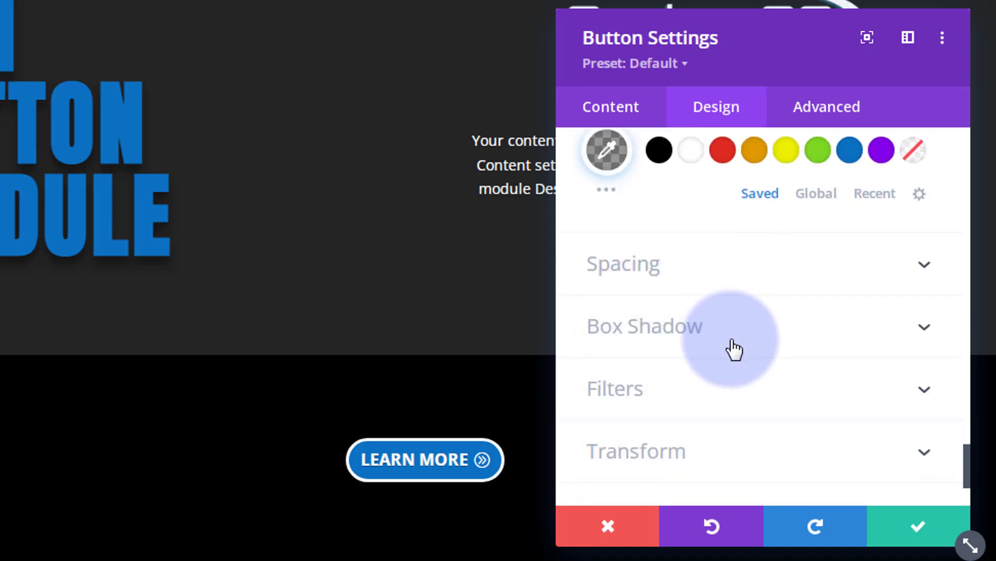
{"action": "left_click", "coordinate": [745, 273]}
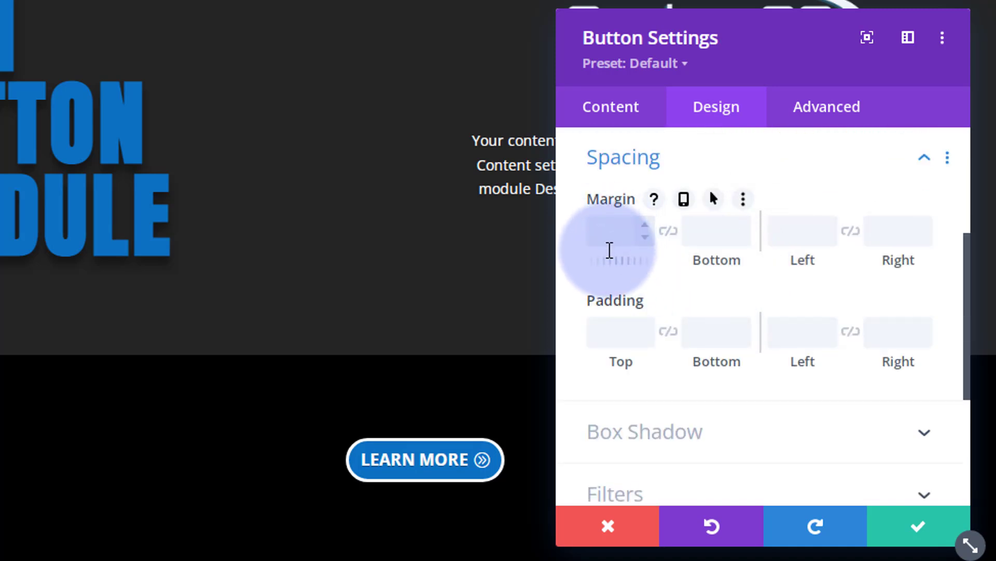
{"action": "left_click", "coordinate": [610, 240]}
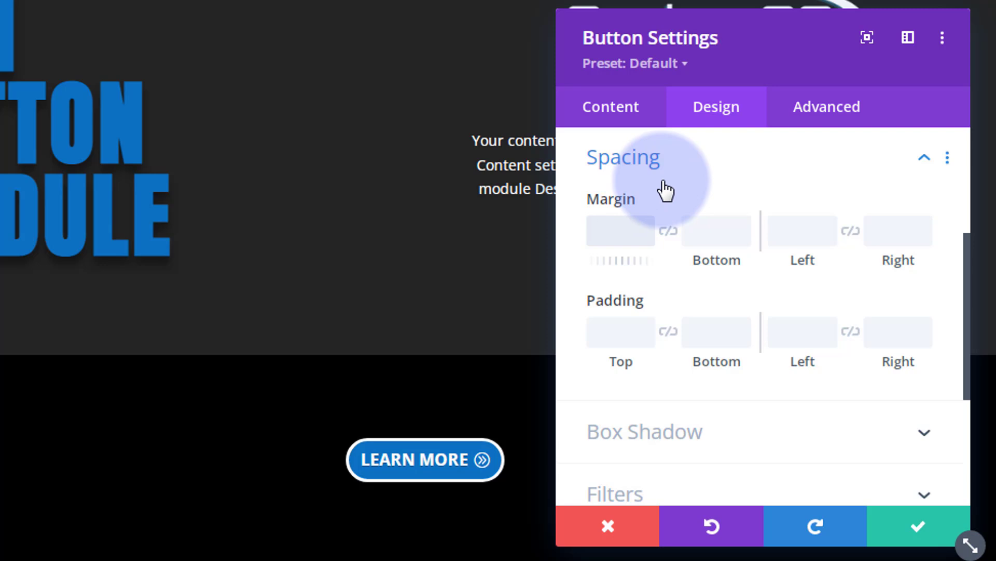
{"action": "type", "text": "30px"}
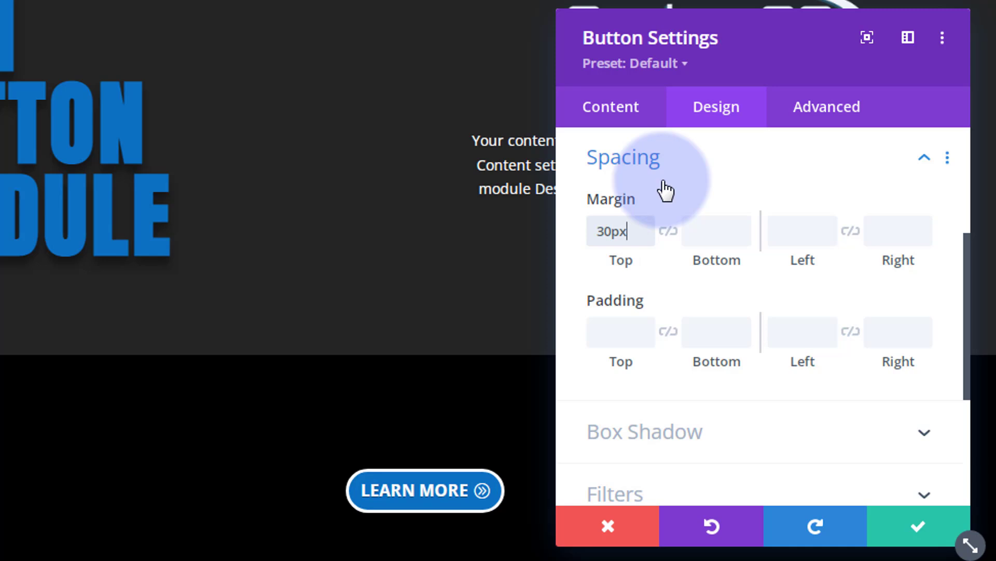
- Try a top margin of -30px on the button and clear the value
{"action": "left_click", "coordinate": [605, 231]}
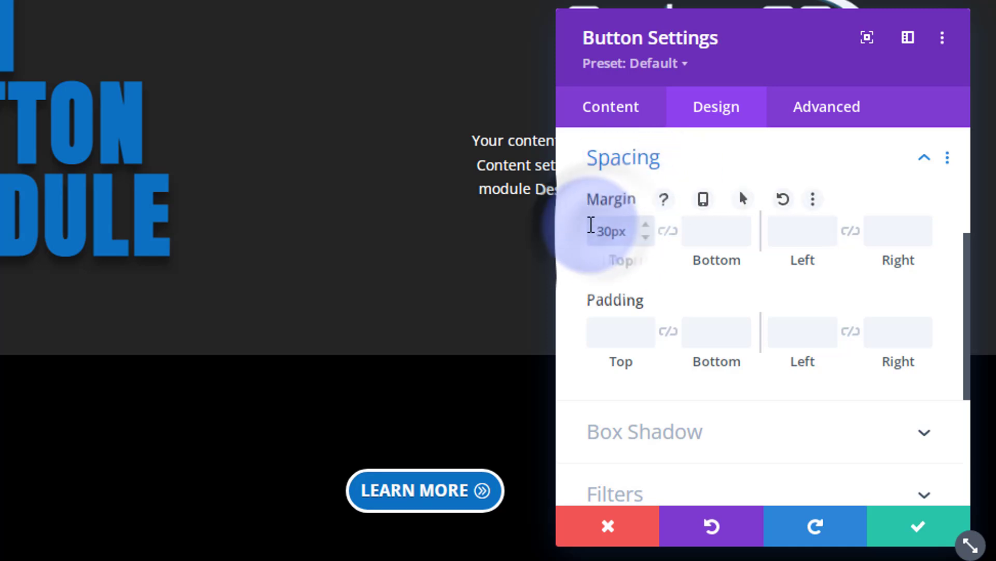
{"action": "left_click", "coordinate": [599, 227]}
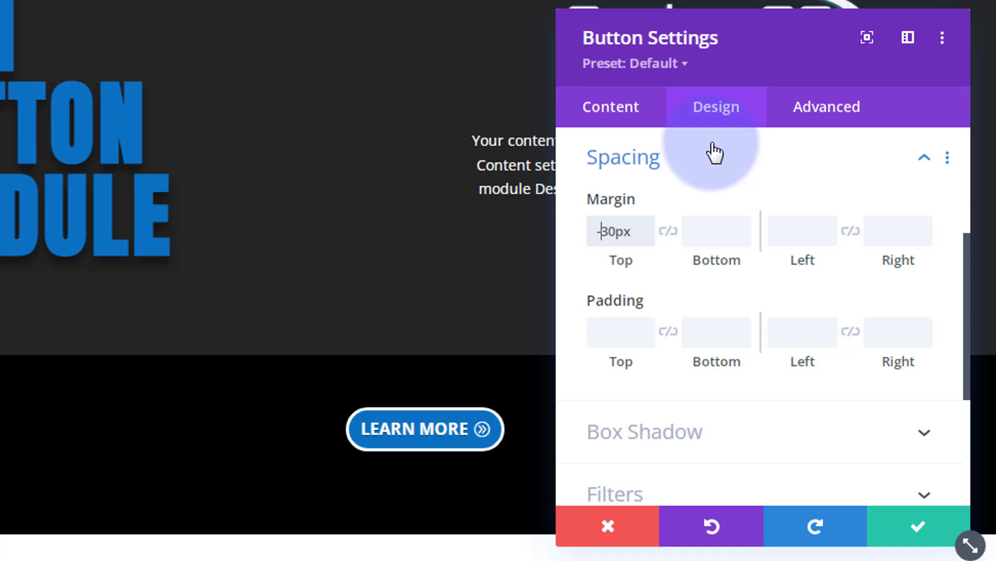
{"action": "left_click_drag", "start_coordinate": [595, 236], "coordinate": [628, 235]}
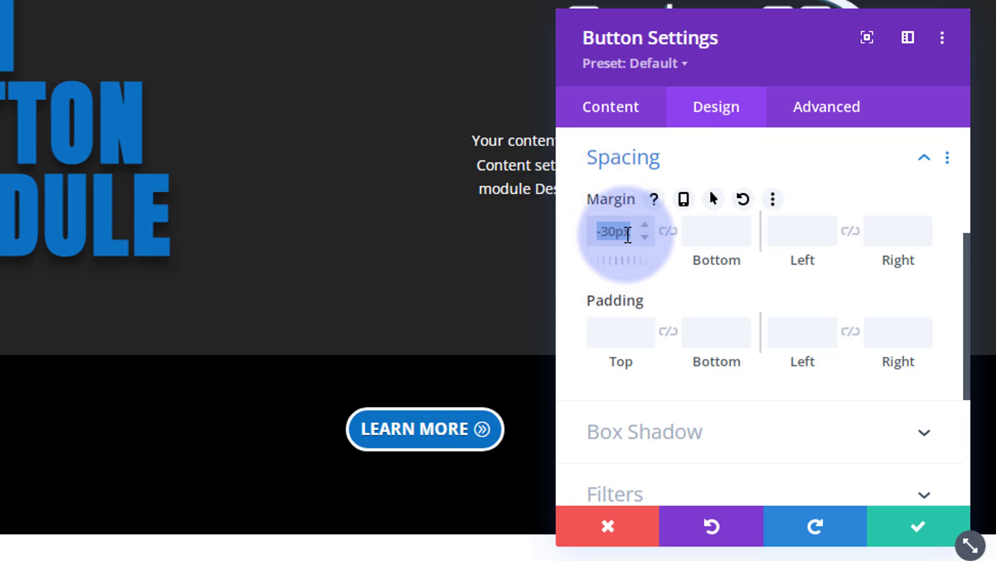
{"action": "key", "text": "BackSpace"}
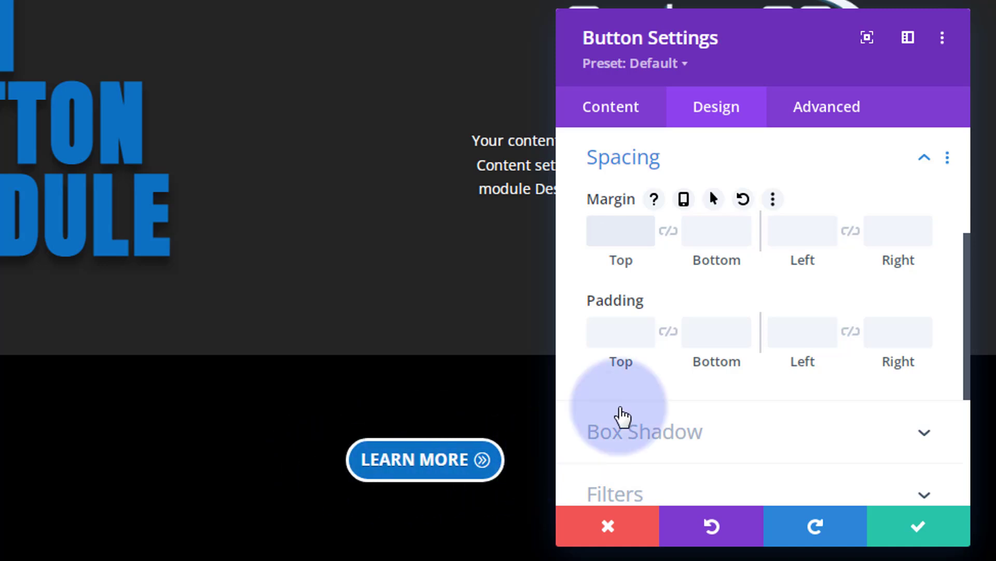
- Set the button's padding to 10px for top and bottom and 20px for left and right, linking each pair
{"action": "left_click", "coordinate": [621, 336]}
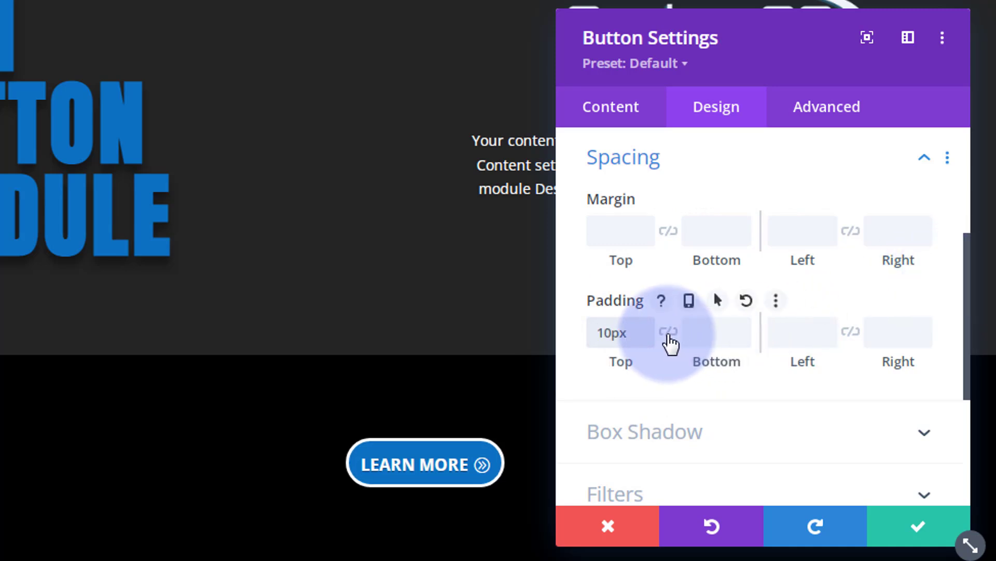
{"action": "left_click", "coordinate": [669, 334]}
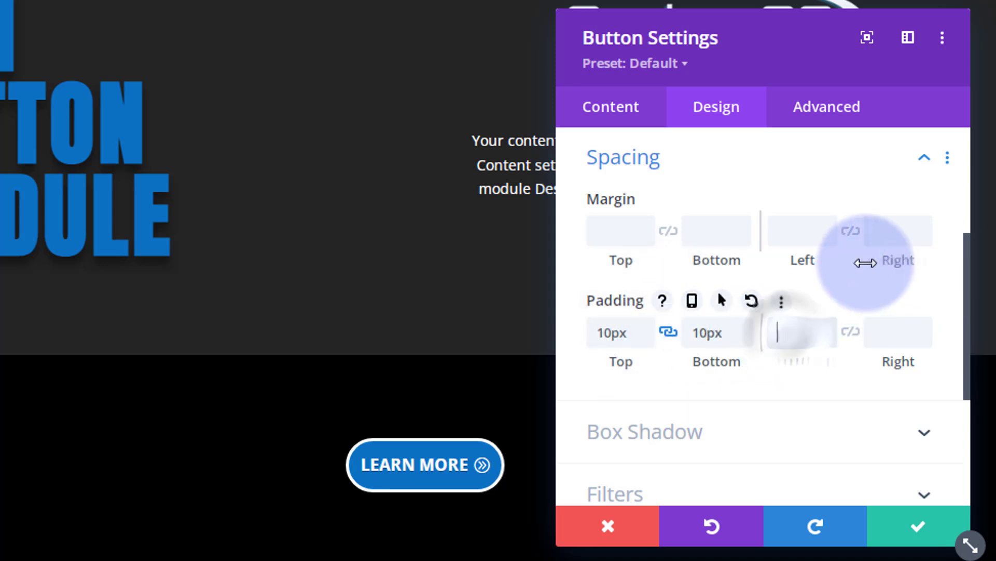
{"action": "type", "text": "20"}
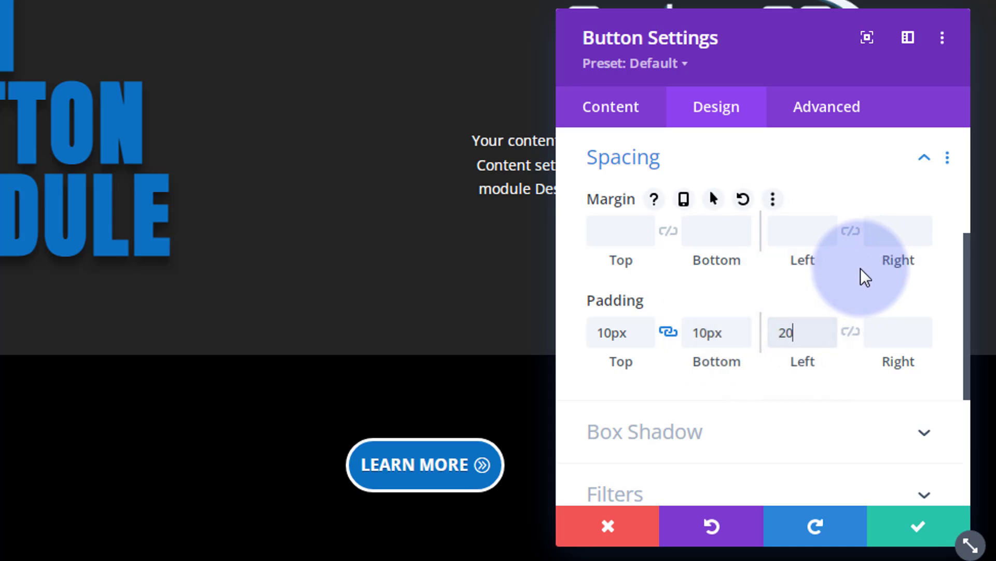
{"action": "type", "text": "px"}
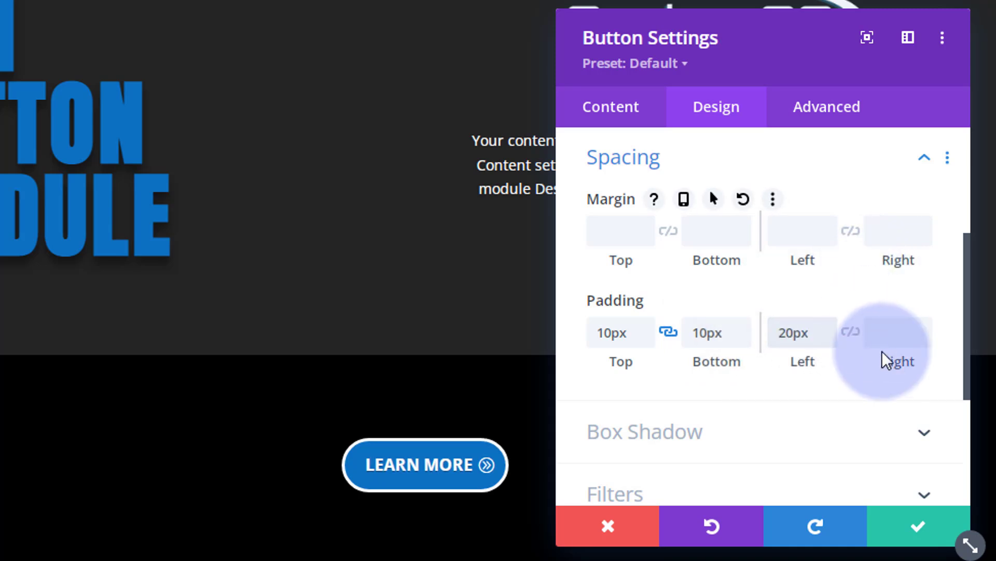
{"action": "left_click", "coordinate": [851, 334]}
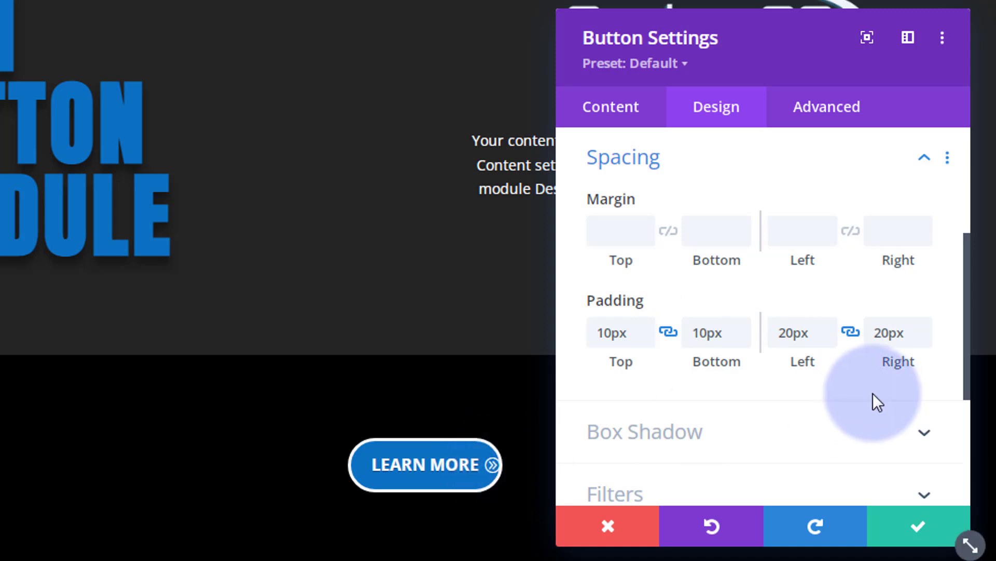
- Unlink the left and right padding and set the right padding to 30px
{"action": "left_click", "coordinate": [851, 332]}
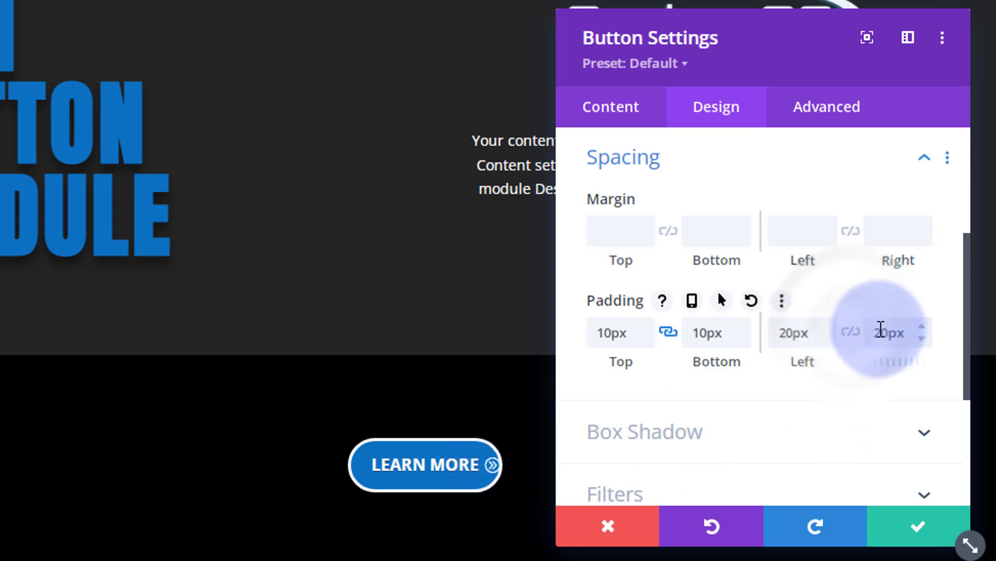
{"action": "left_click_drag", "start_coordinate": [875, 333], "coordinate": [884, 333]}
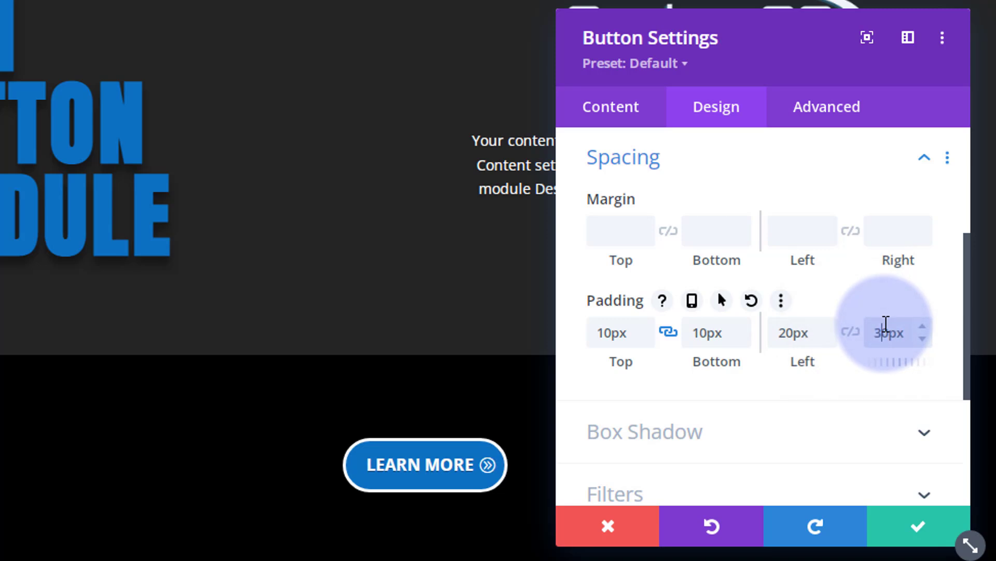
{"action": "type", "text": "3"}
- Apply the all-around glow box shadow preset to the button and set the shadow color to blue #0c71c3
{"action": "scroll", "coordinate": [830, 345], "scroll_direction": "down", "scroll_amount": 4}
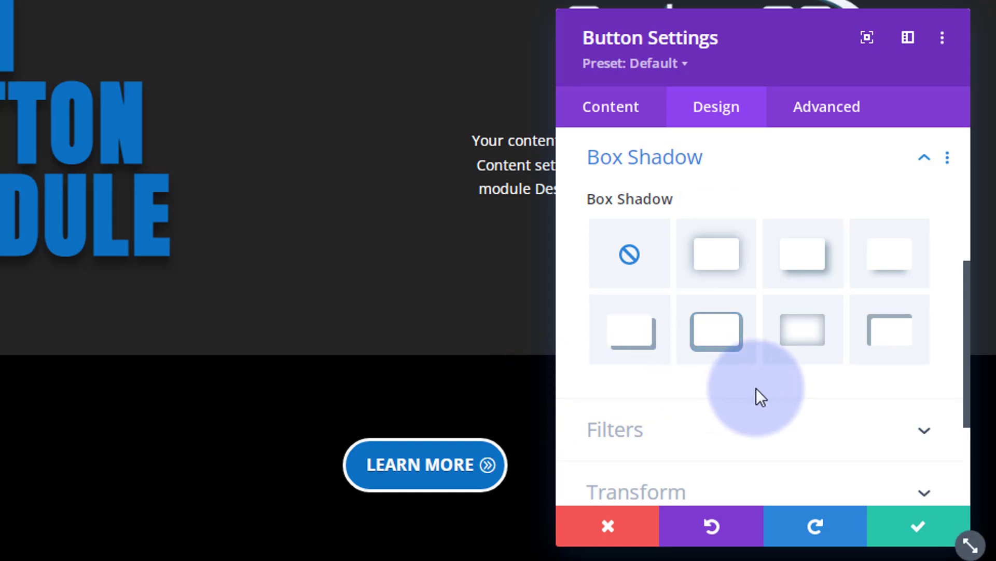
{"action": "left_click", "coordinate": [721, 257]}
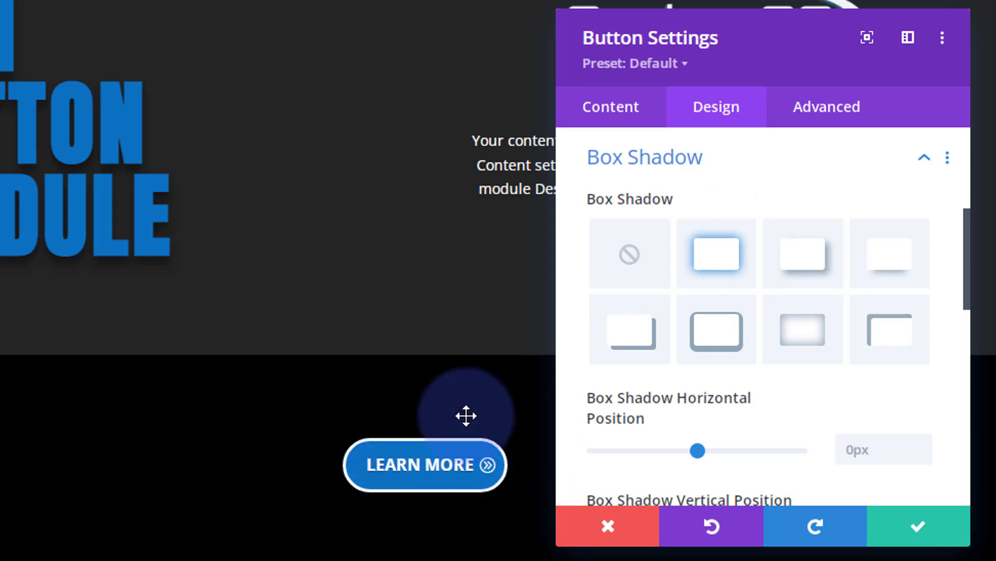
{"action": "scroll", "coordinate": [791, 329], "scroll_direction": "down", "scroll_amount": 2}
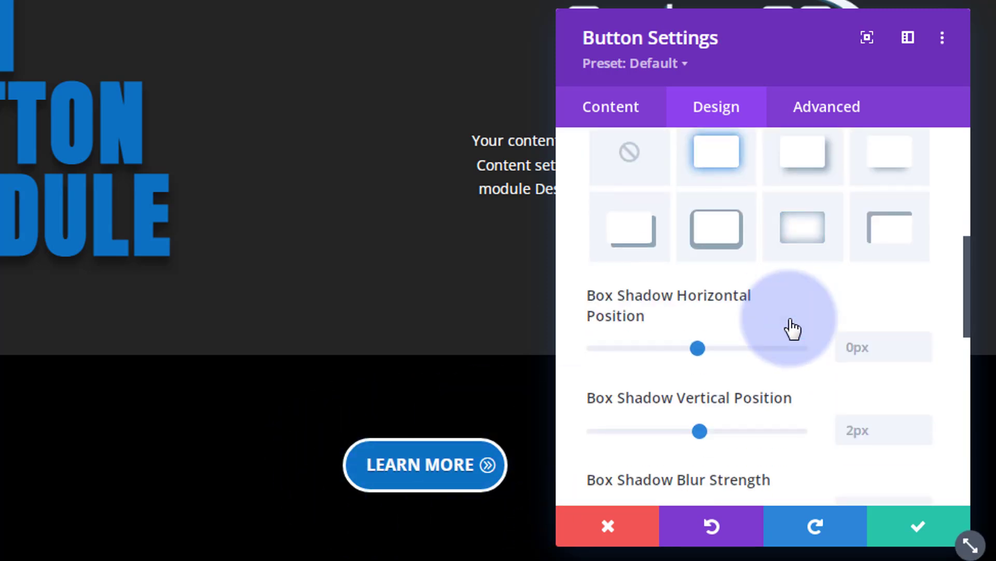
{"action": "scroll", "coordinate": [792, 327], "scroll_direction": "down", "scroll_amount": 6}
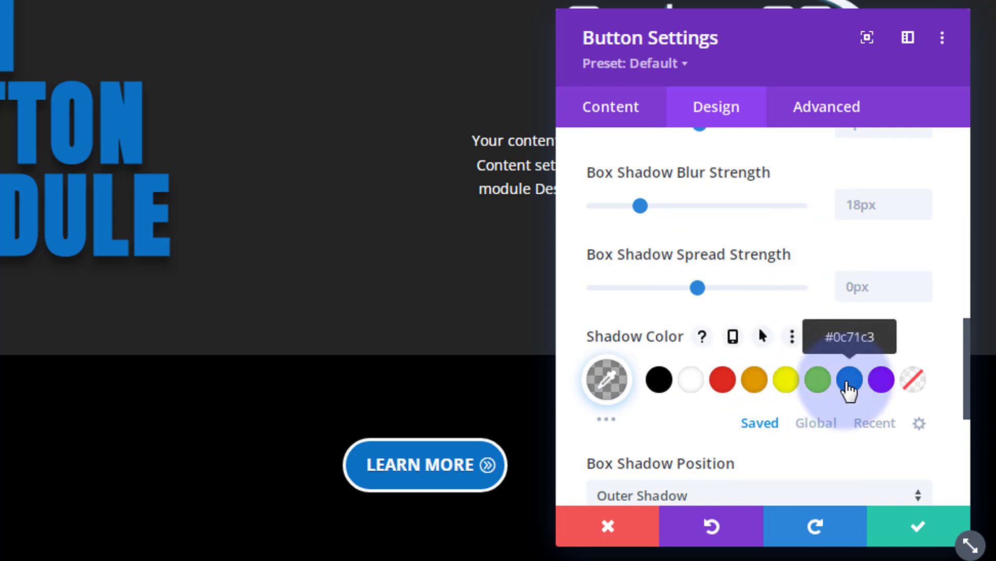
{"action": "left_click", "coordinate": [848, 384]}
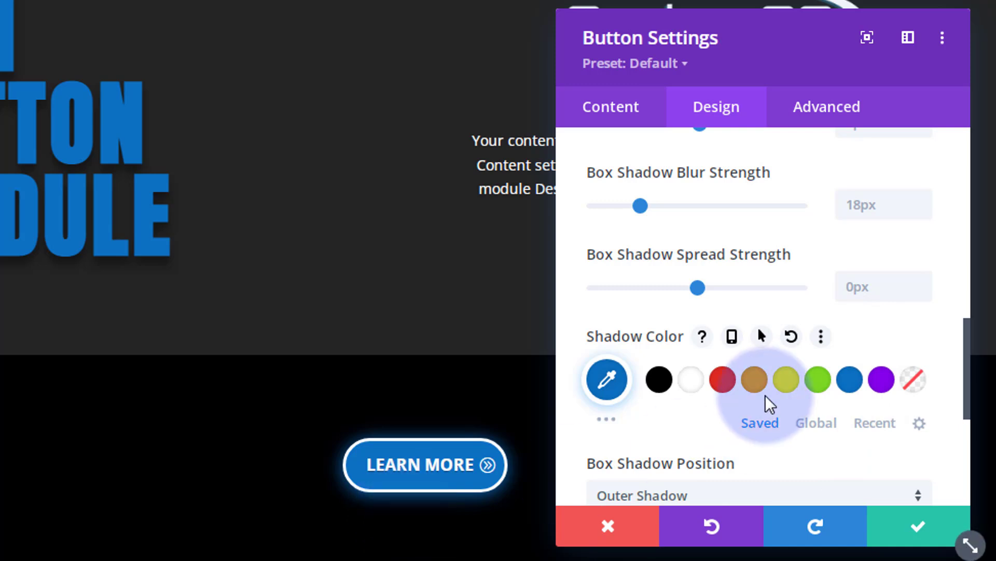
- Set the box shadow's blur strength to 26px and spread strength to 5px, with the shadow color white (#ffffff)
{"action": "scroll", "coordinate": [767, 396], "scroll_direction": "up", "scroll_amount": 4}
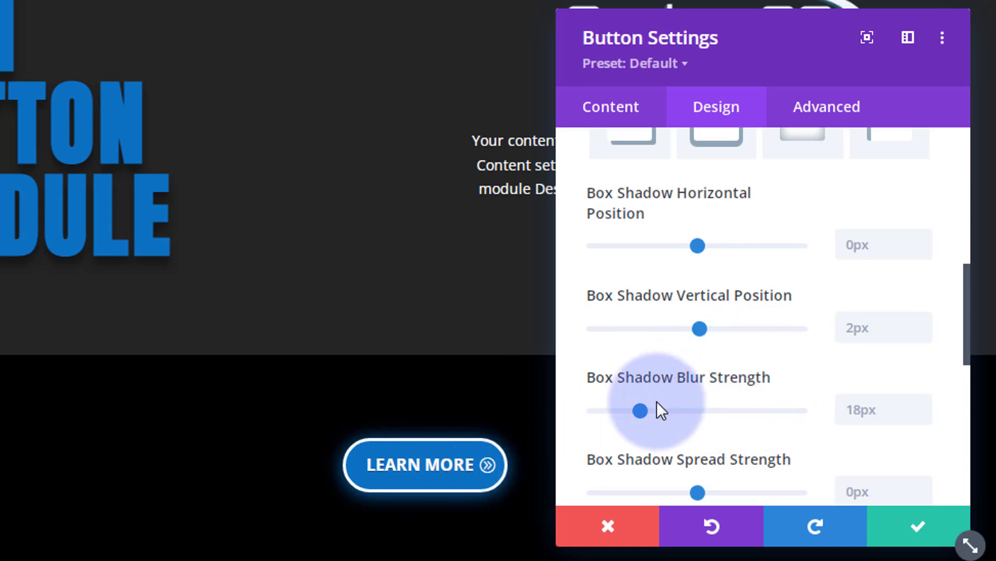
{"action": "left_click_drag", "start_coordinate": [642, 412], "coordinate": [704, 393]}
{"action": "scroll", "coordinate": [668, 413], "scroll_direction": "down", "scroll_amount": 2}
{"action": "left_click", "coordinate": [690, 483]}
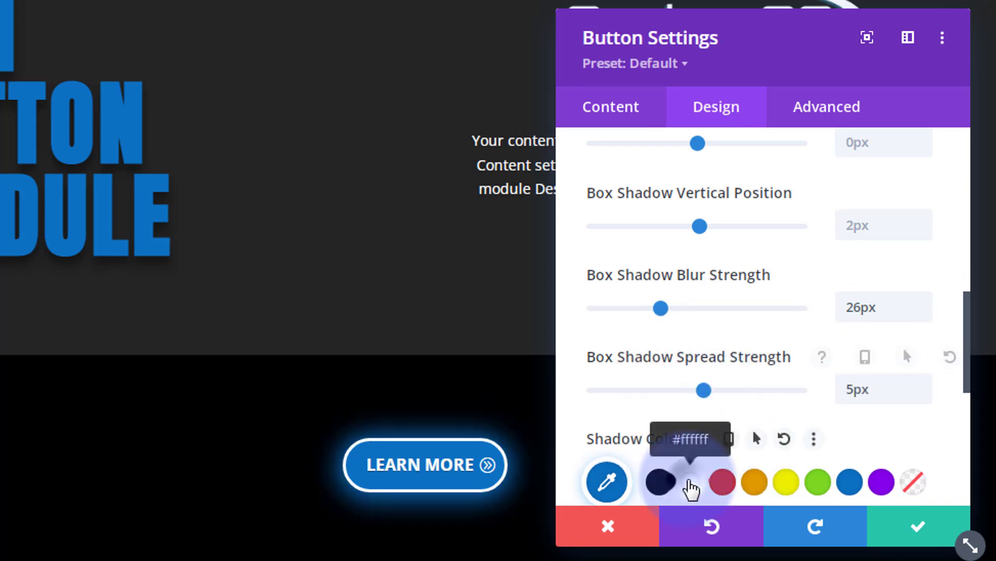
{"action": "left_click", "coordinate": [865, 447]}
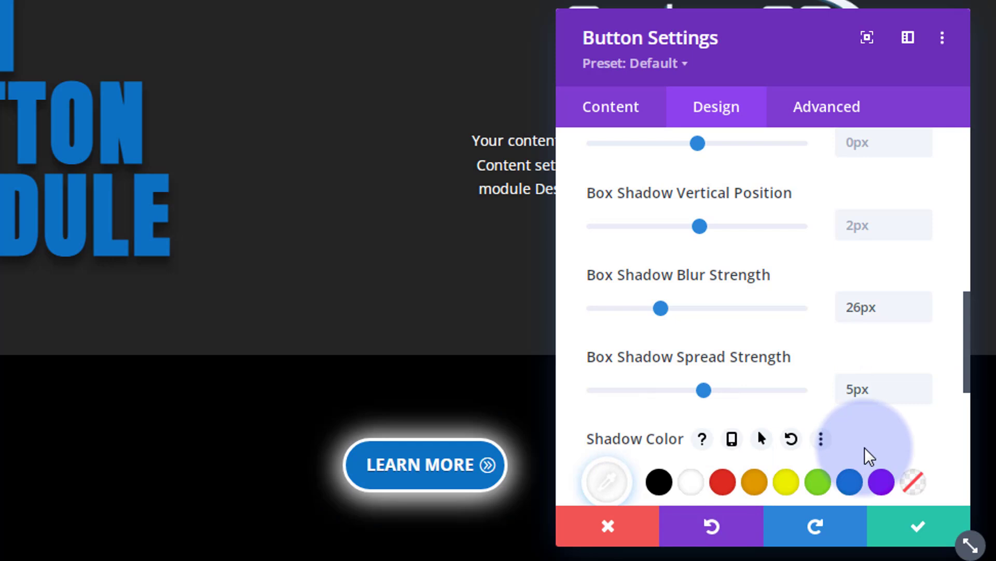
- Reduce the opacity of the white shadow color to 0.42
{"action": "scroll", "coordinate": [814, 409], "scroll_direction": "down", "scroll_amount": 4}
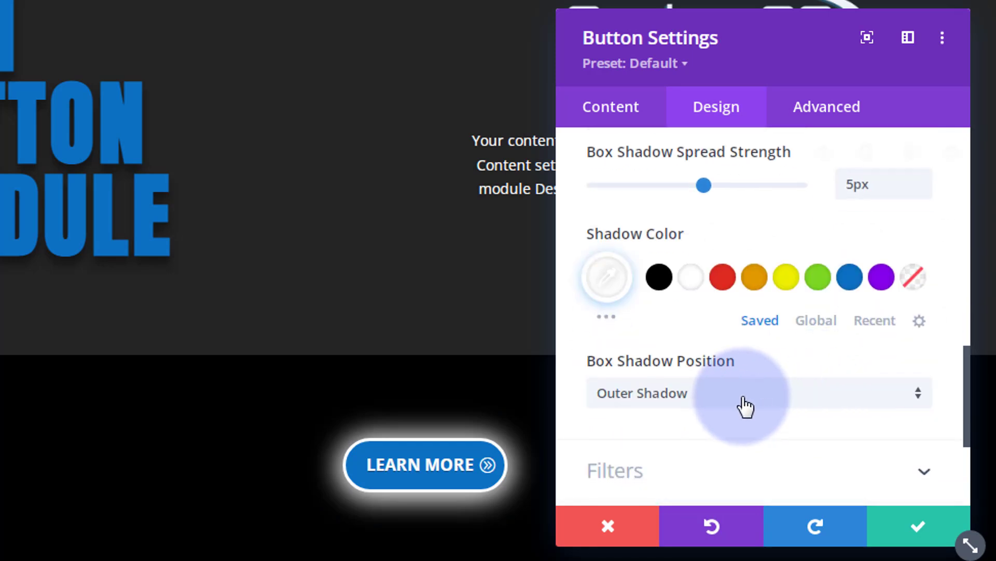
{"action": "left_click", "coordinate": [604, 282]}
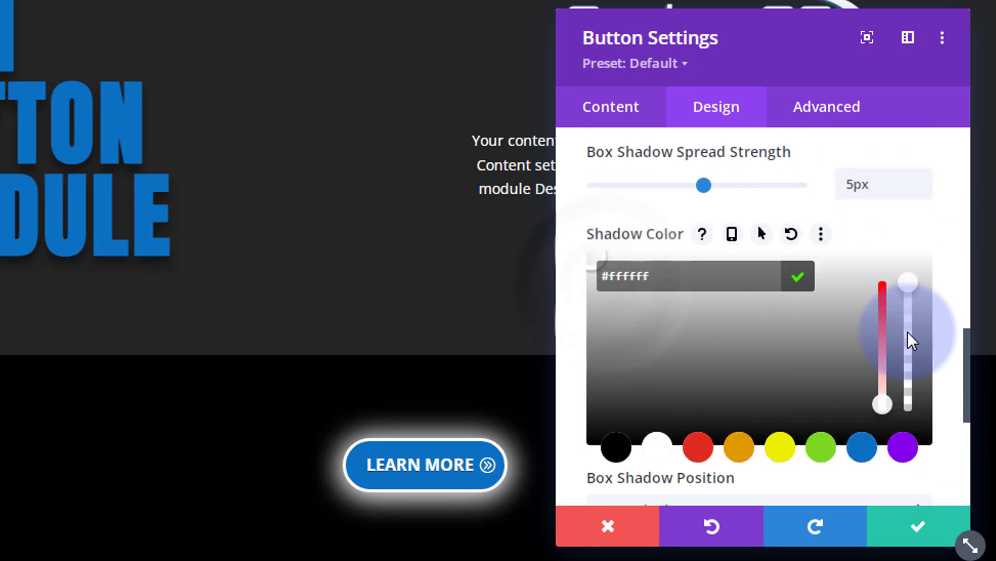
{"action": "left_click_drag", "start_coordinate": [910, 282], "coordinate": [905, 366]}
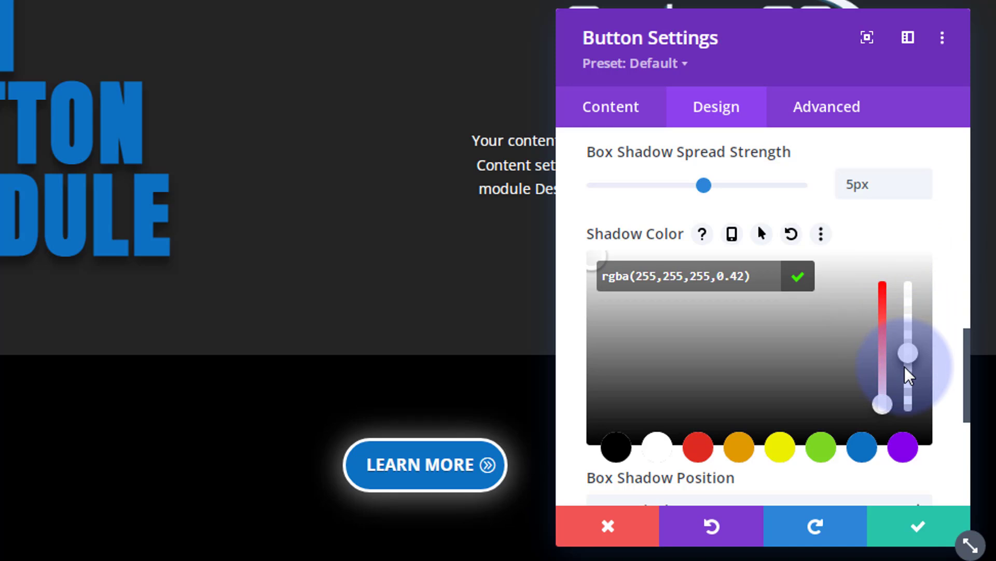
- Try blue and purple as semi-transparent shadow colors and return to white at 0.37 opacity
{"action": "left_click", "coordinate": [863, 451]}
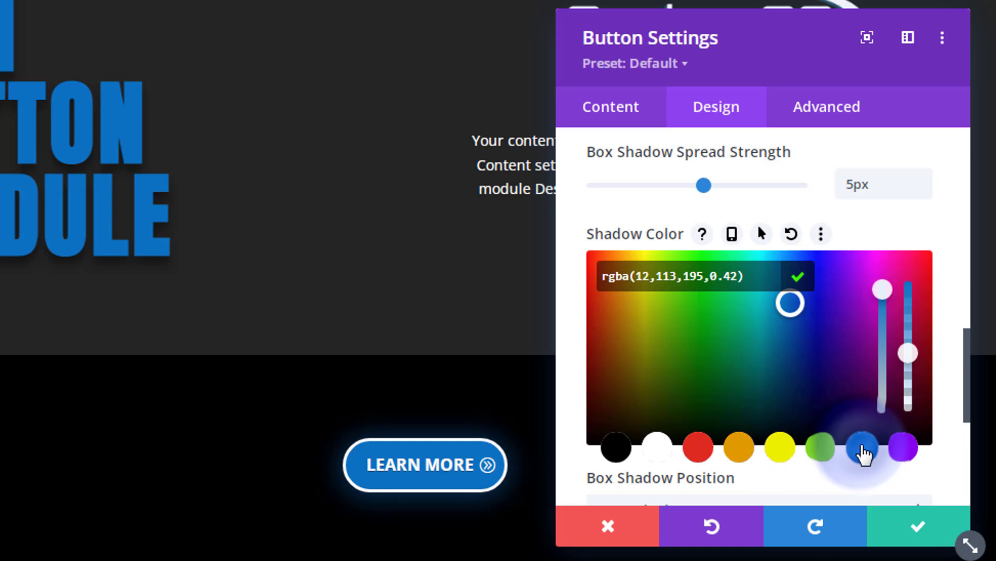
{"action": "left_click", "coordinate": [917, 459]}
{"action": "left_click", "coordinate": [905, 369]}
{"action": "left_click_drag", "start_coordinate": [905, 369], "coordinate": [905, 365]}
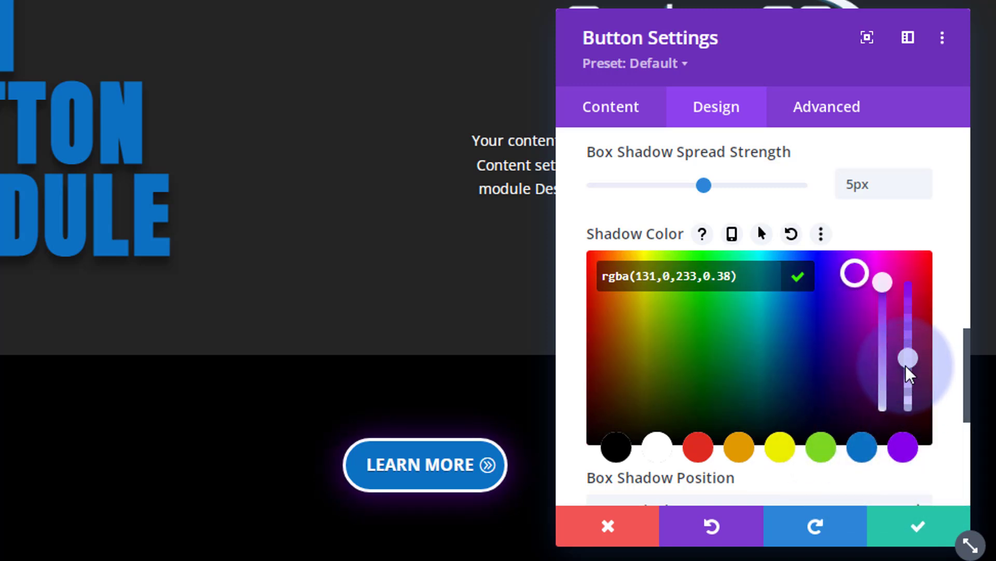
{"action": "left_click", "coordinate": [657, 451]}
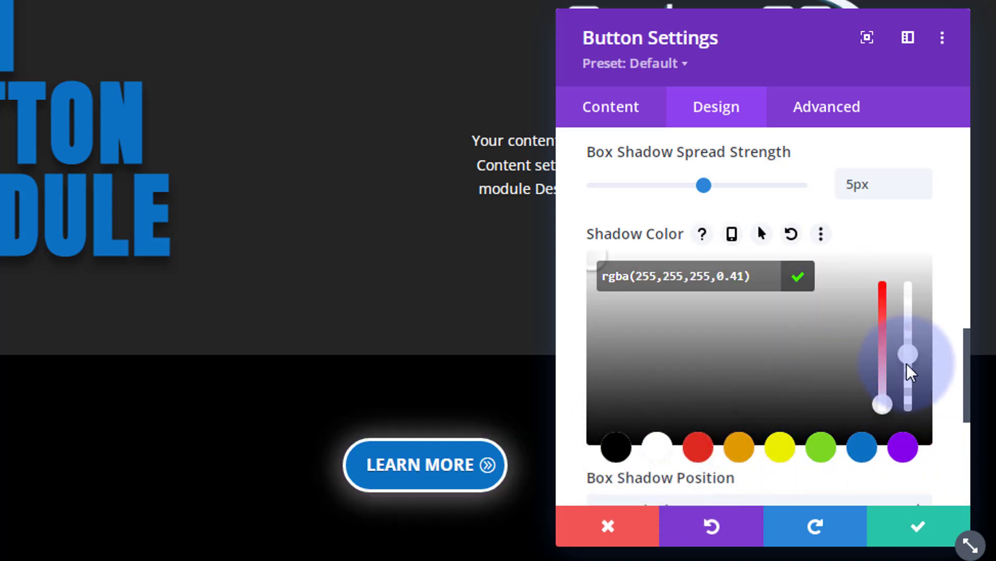
{"action": "left_click_drag", "start_coordinate": [912, 367], "coordinate": [911, 370]}
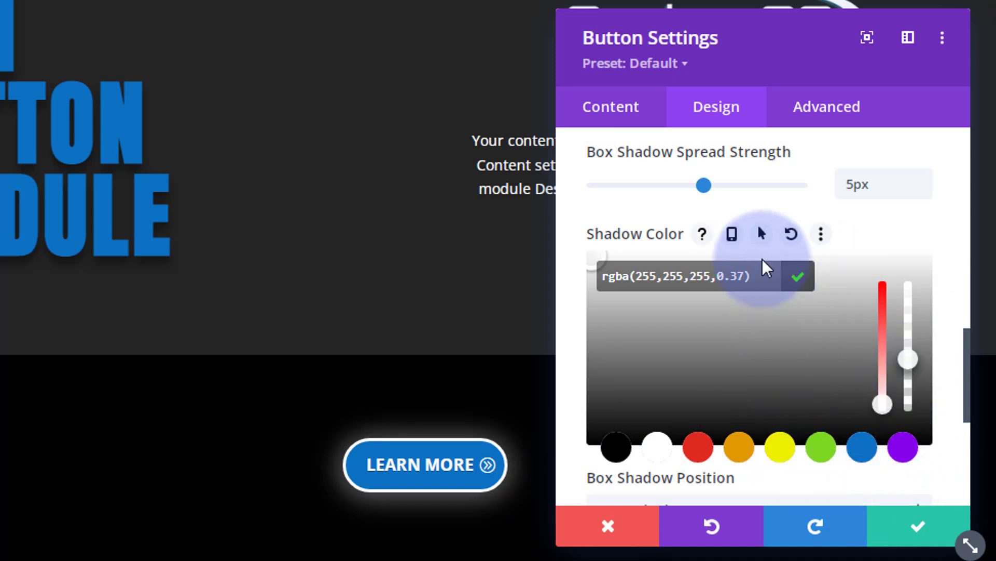
- Change the box shadow position to Inner Shadow and set the shadow color to black (#000000)
{"action": "scroll", "coordinate": [762, 257], "scroll_direction": "down", "scroll_amount": 2}
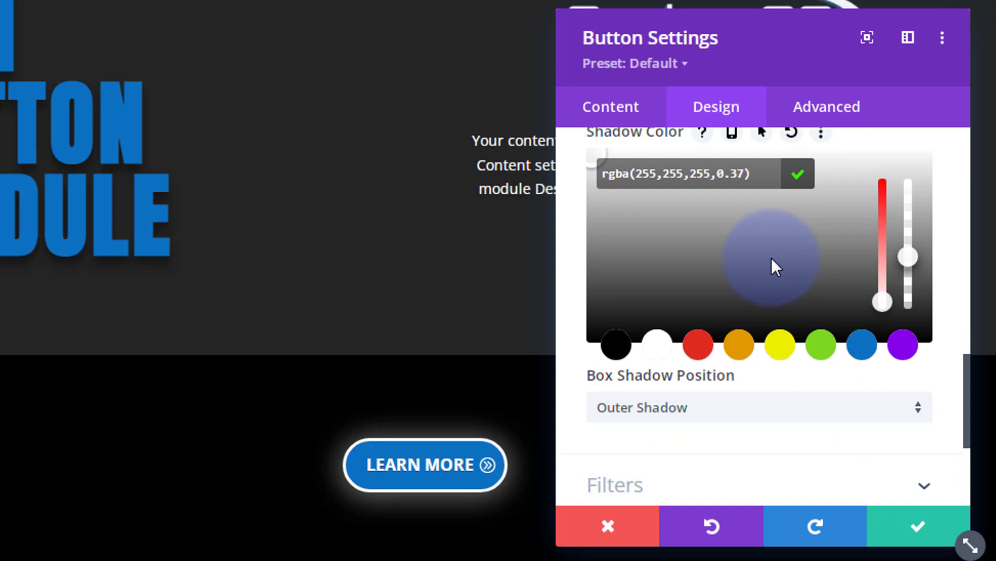
{"action": "scroll", "coordinate": [683, 267], "scroll_direction": "down", "scroll_amount": 4}
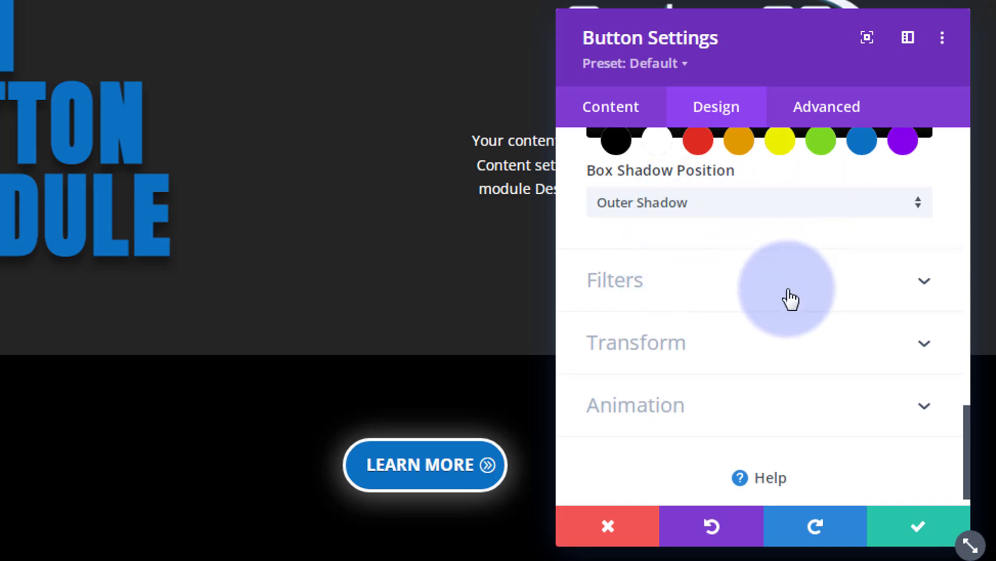
{"action": "scroll", "coordinate": [745, 210], "scroll_direction": "down", "scroll_amount": 1}
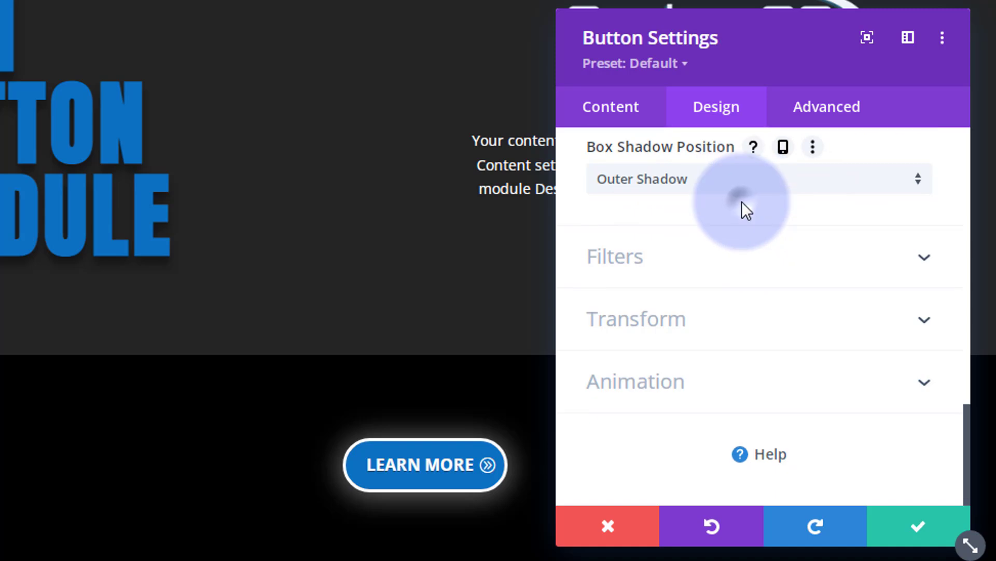
{"action": "left_click", "coordinate": [732, 189]}
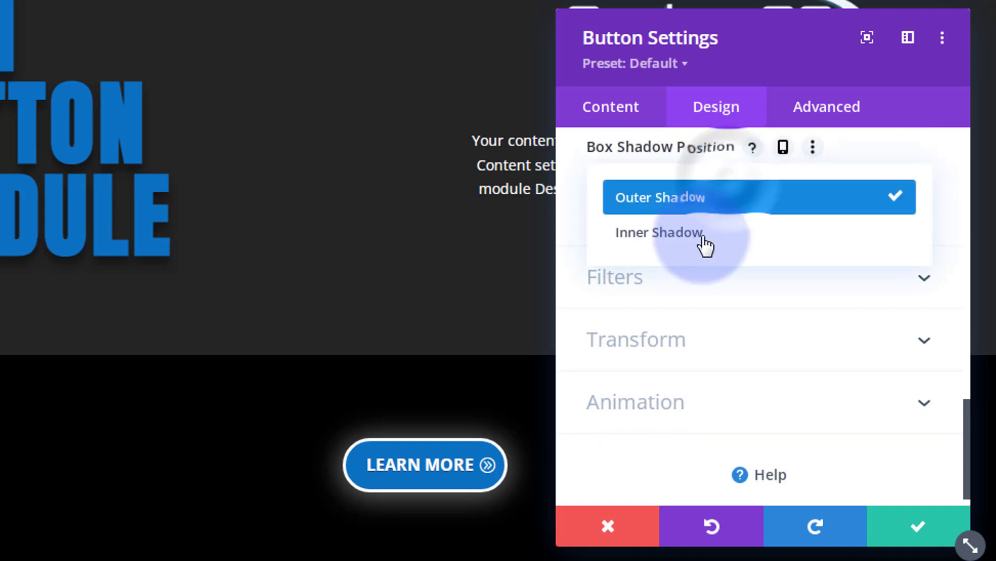
{"action": "left_click", "coordinate": [700, 243]}
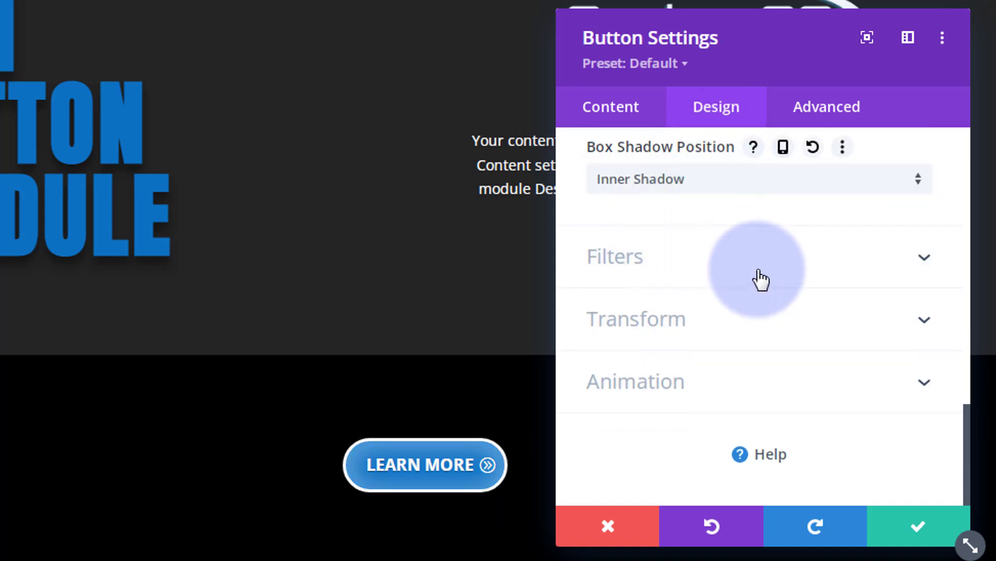
{"action": "scroll", "coordinate": [756, 281], "scroll_direction": "up", "scroll_amount": 5}
{"action": "left_click", "coordinate": [659, 268]}
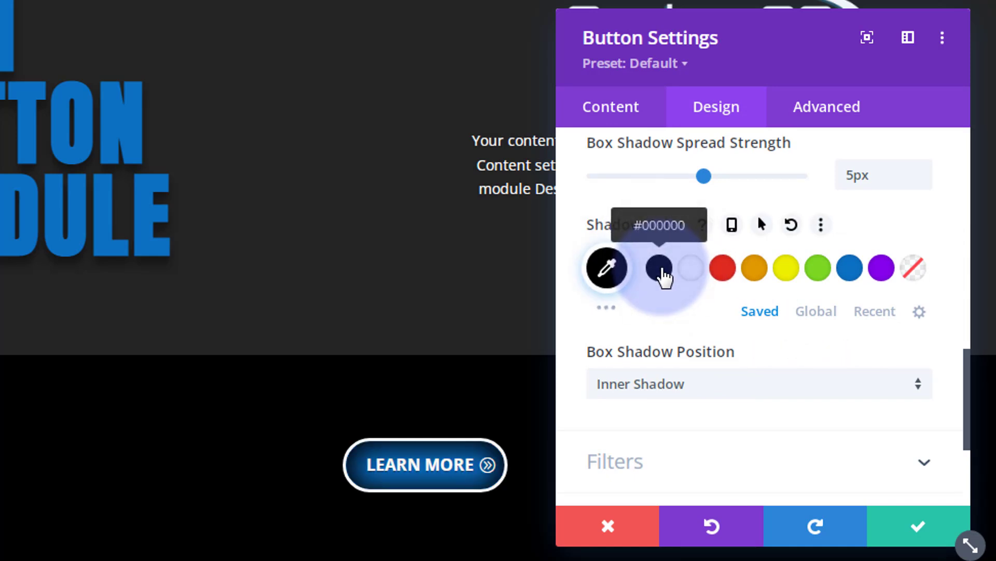
- Switch the button to the bottom-edge box shadow preset and set its position to Inner Shadow
{"action": "scroll", "coordinate": [706, 314], "scroll_direction": "up", "scroll_amount": 7}
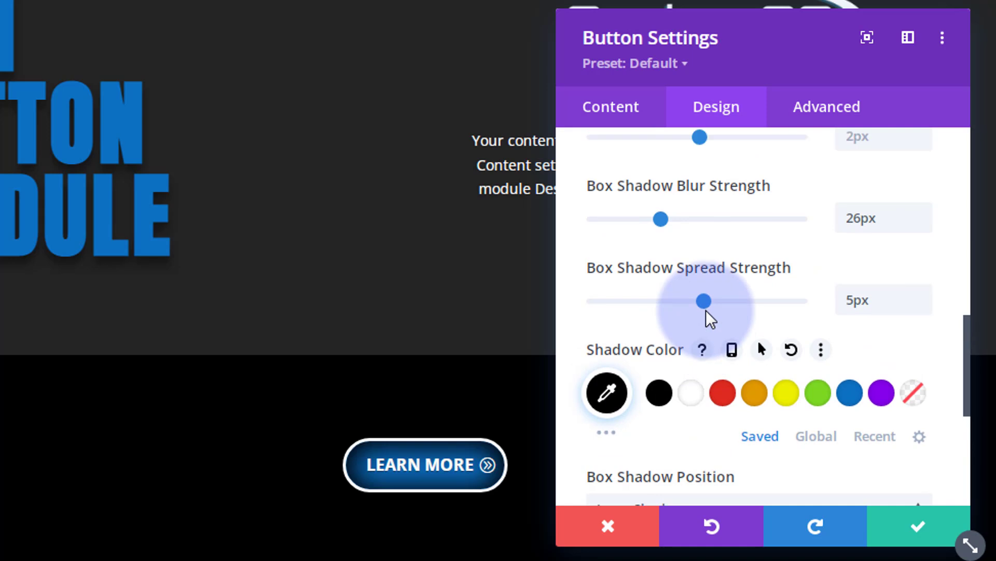
{"action": "scroll", "coordinate": [706, 318], "scroll_direction": "up", "scroll_amount": 5}
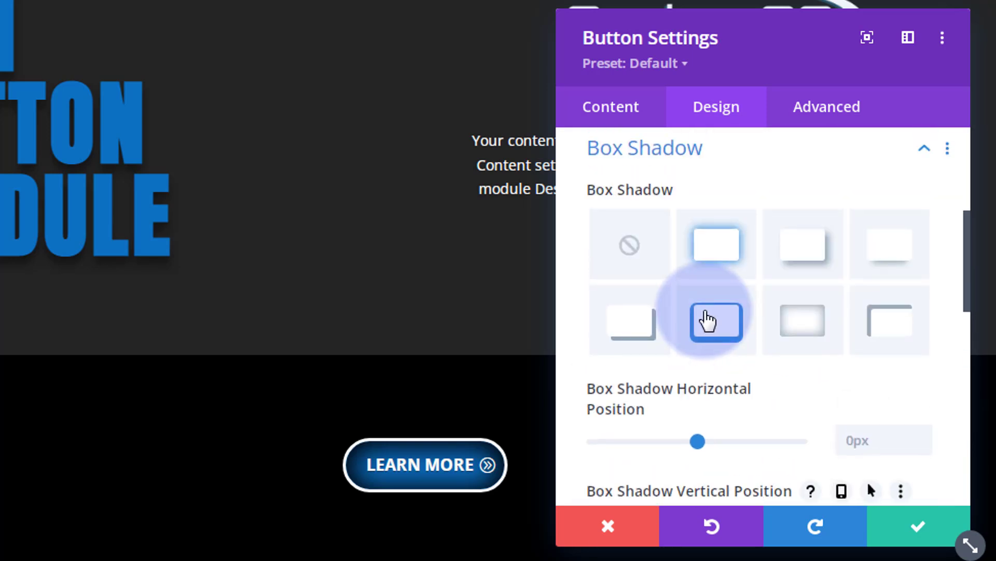
{"action": "left_click", "coordinate": [799, 260]}
{"action": "scroll", "coordinate": [730, 383], "scroll_direction": "down", "scroll_amount": 7}
{"action": "scroll", "coordinate": [730, 384], "scroll_direction": "down", "scroll_amount": 7}
{"action": "left_click", "coordinate": [716, 285]}
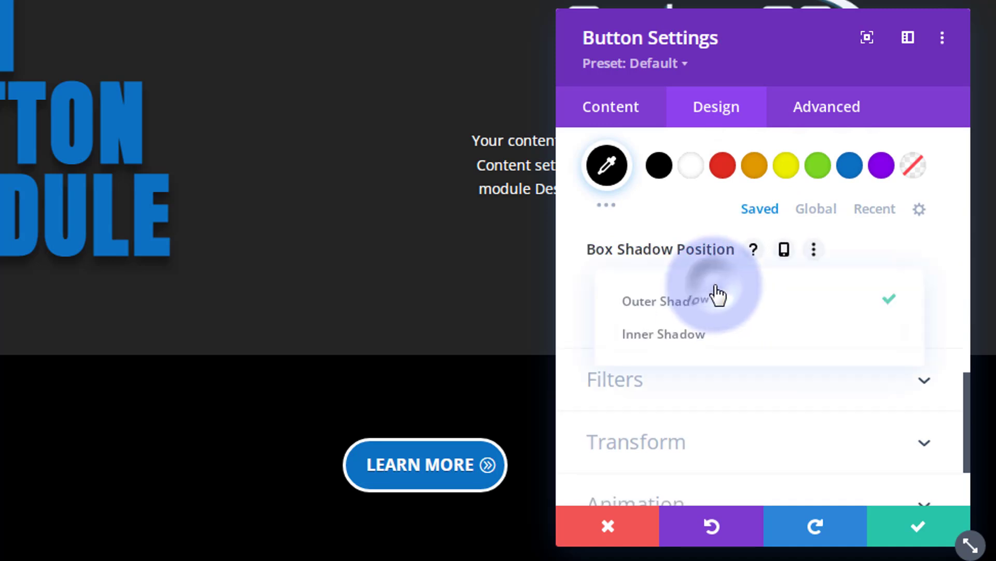
{"action": "left_click", "coordinate": [702, 336]}
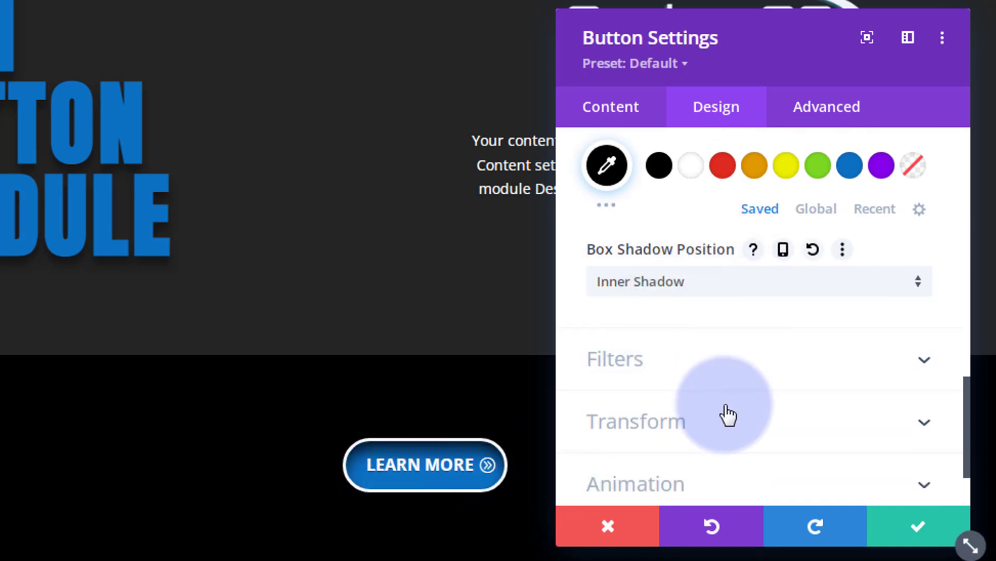
- Remove the box shadow from the button by choosing the no-shadow preset
{"action": "scroll", "coordinate": [727, 415], "scroll_direction": "up", "scroll_amount": 2}
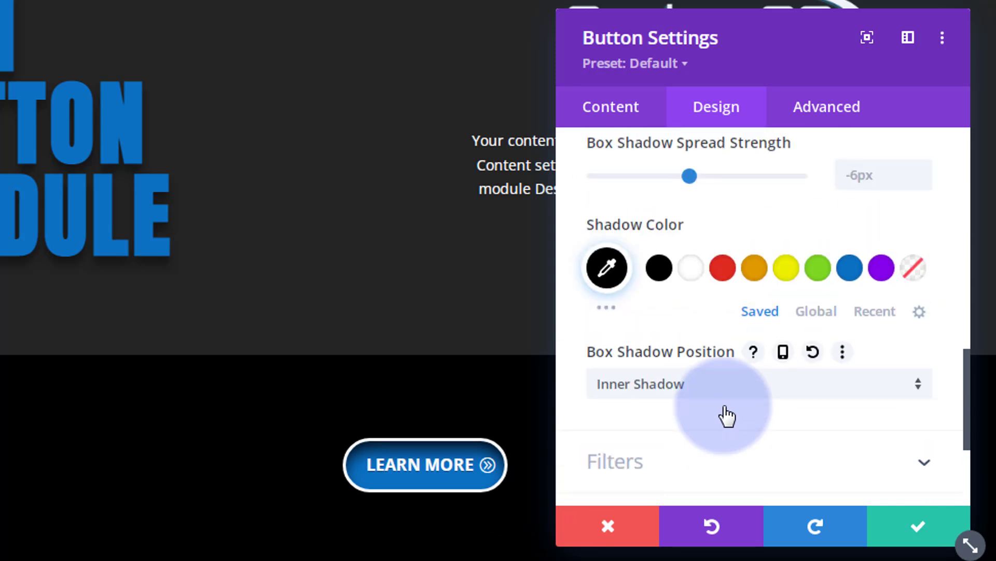
{"action": "scroll", "coordinate": [726, 416], "scroll_direction": "up", "scroll_amount": 6}
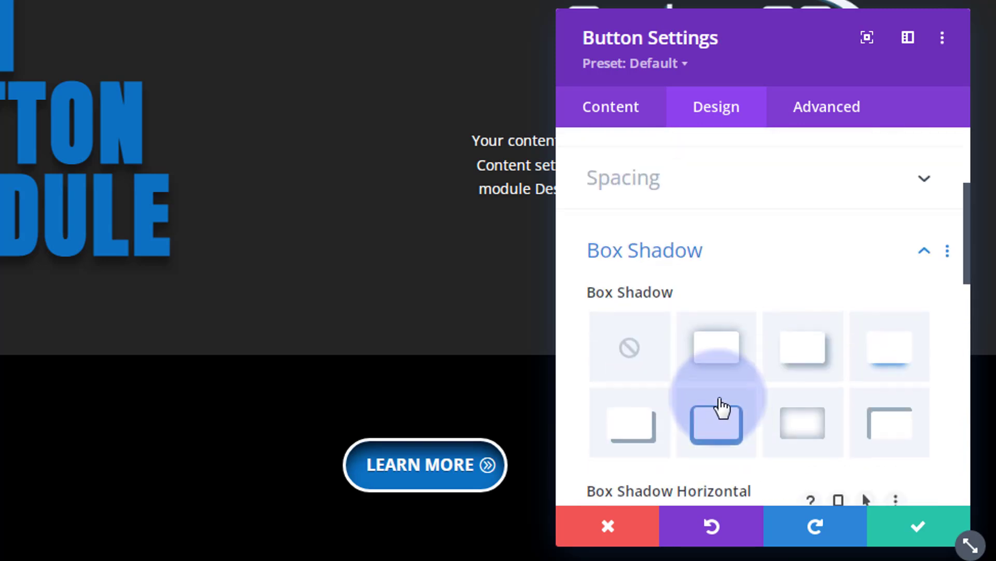
{"action": "left_click", "coordinate": [631, 353]}
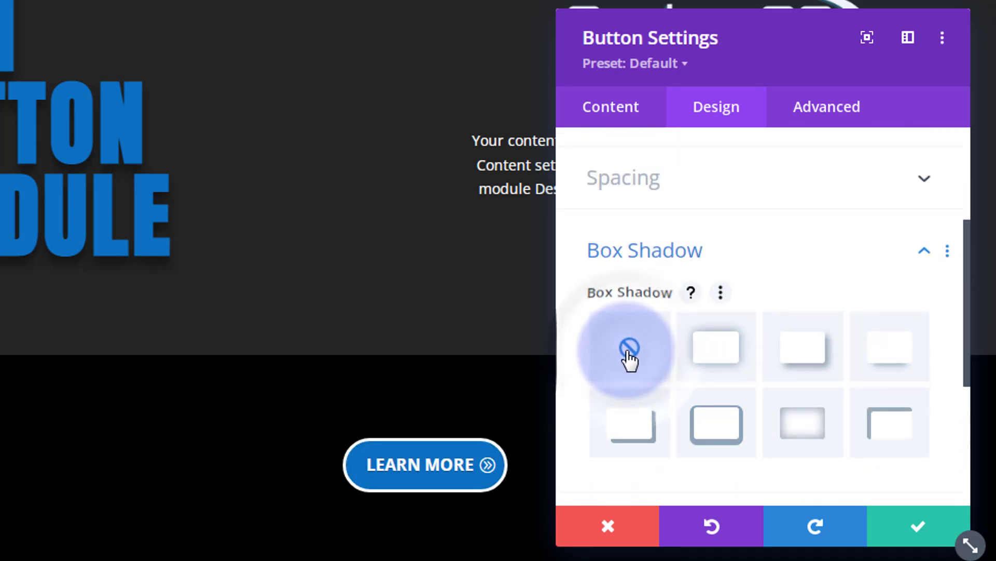
- Open the button's Filters settings and examine the options from Hue to Opacity, trying the Hue and Invert sliders
{"action": "scroll", "coordinate": [593, 345], "scroll_direction": "down", "scroll_amount": 5}
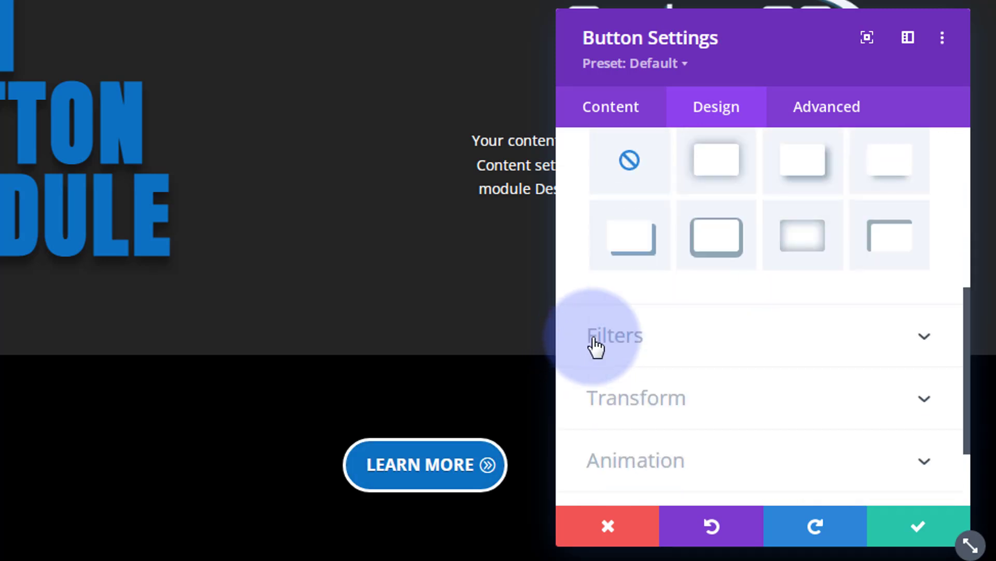
{"action": "left_click", "coordinate": [749, 268]}
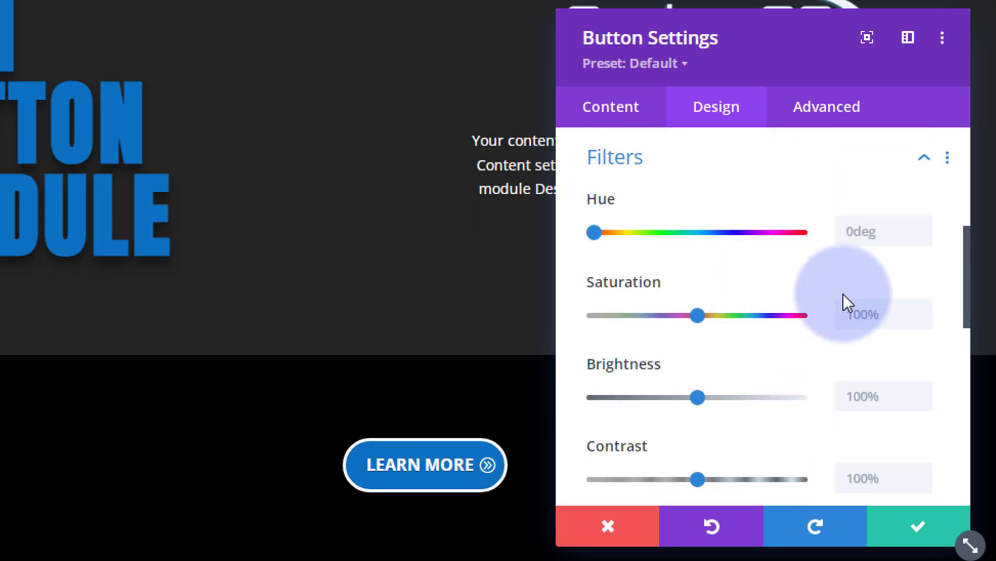
{"action": "left_click_drag", "start_coordinate": [596, 233], "coordinate": [575, 236]}
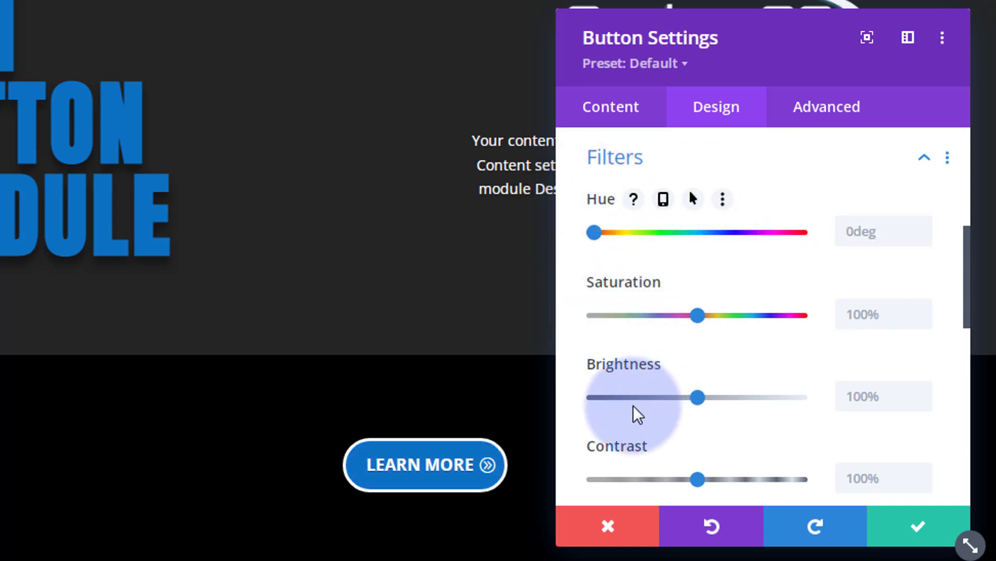
{"action": "scroll", "coordinate": [661, 446], "scroll_direction": "down", "scroll_amount": 4}
{"action": "left_click_drag", "start_coordinate": [595, 358], "coordinate": [521, 376]}
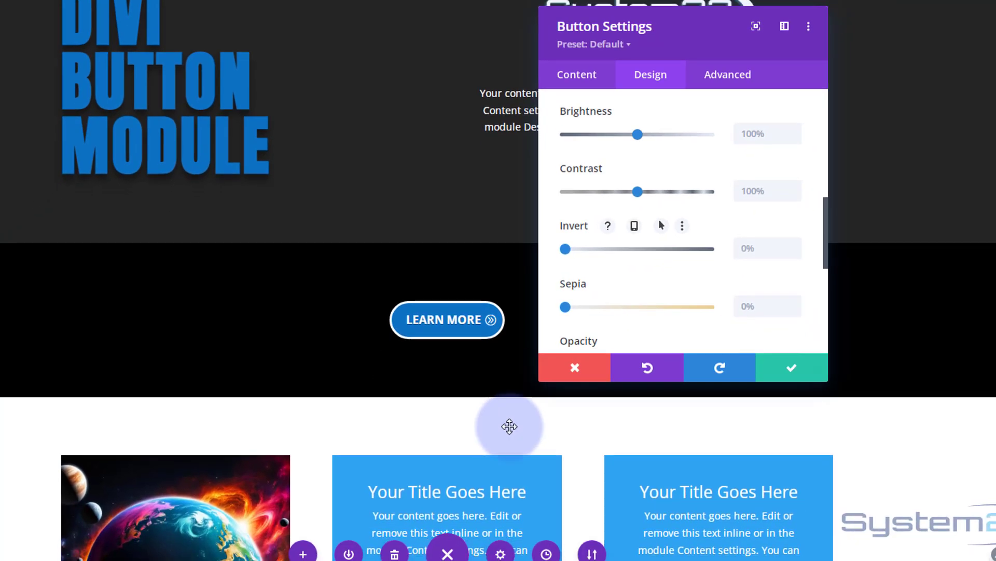
{"action": "scroll", "coordinate": [510, 477], "scroll_direction": "down", "scroll_amount": 3}
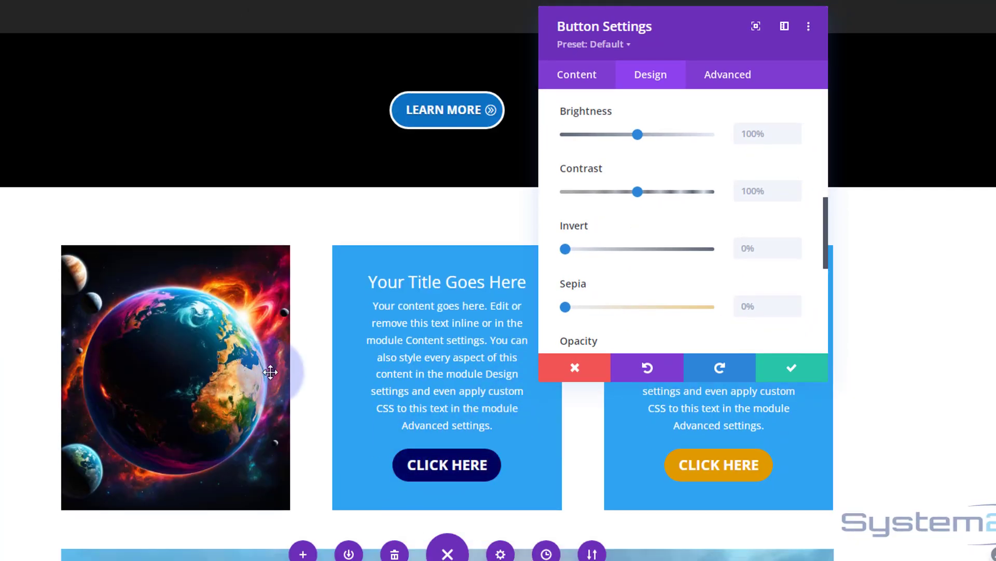
{"action": "scroll", "coordinate": [618, 166], "scroll_direction": "up", "scroll_amount": 4}
{"action": "scroll", "coordinate": [450, 175], "scroll_direction": "up", "scroll_amount": 2}
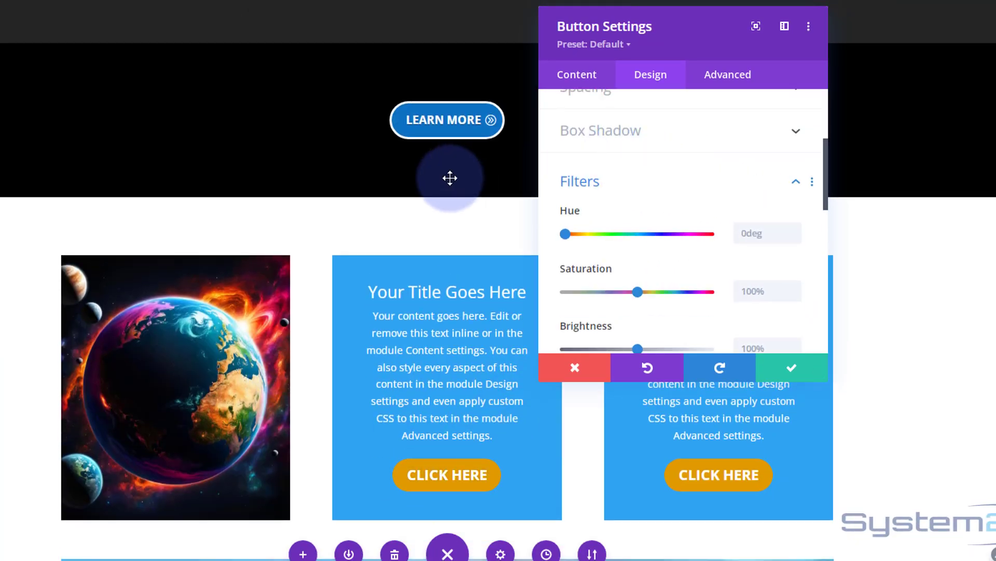
{"action": "scroll", "coordinate": [702, 239], "scroll_direction": "down", "scroll_amount": 5}
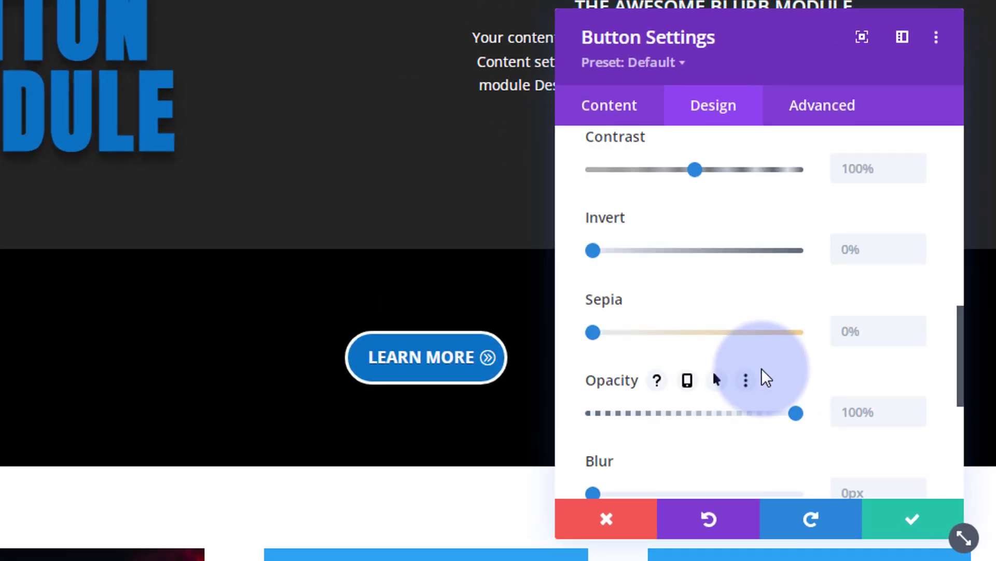
- Examine the remaining filter options for the button: Opacity, Blur and Blend Mode
{"action": "scroll", "coordinate": [762, 371], "scroll_direction": "down", "scroll_amount": 2}
{"action": "left_click_drag", "start_coordinate": [771, 315], "coordinate": [839, 316]}
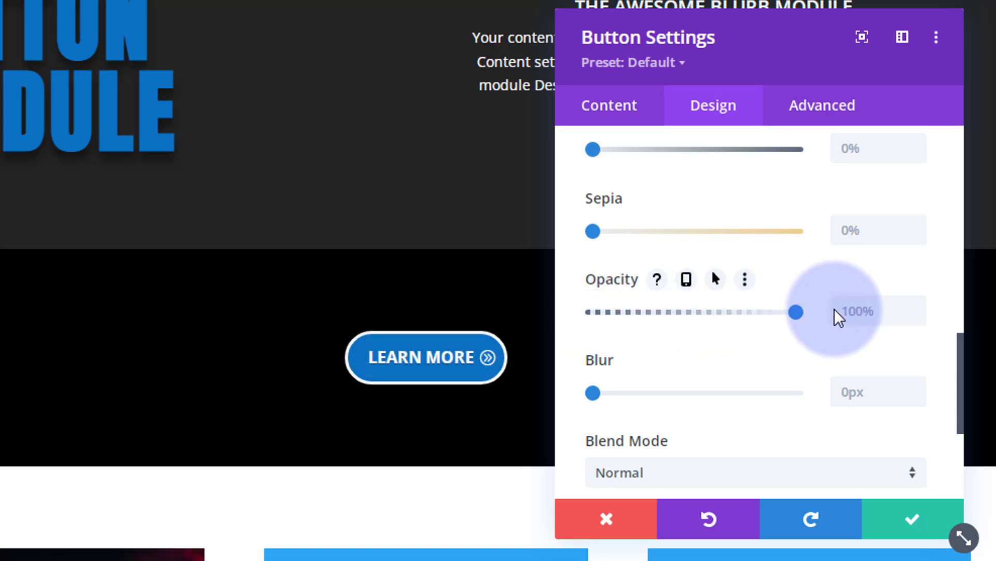
{"action": "mouse_move", "coordinate": [586, 393]}
{"action": "left_mouse_down"}
{"action": "mouse_move", "coordinate": [623, 396]}
{"action": "mouse_move", "coordinate": [570, 396]}
{"action": "mouse_move", "coordinate": [585, 393]}
{"action": "left_mouse_up"}
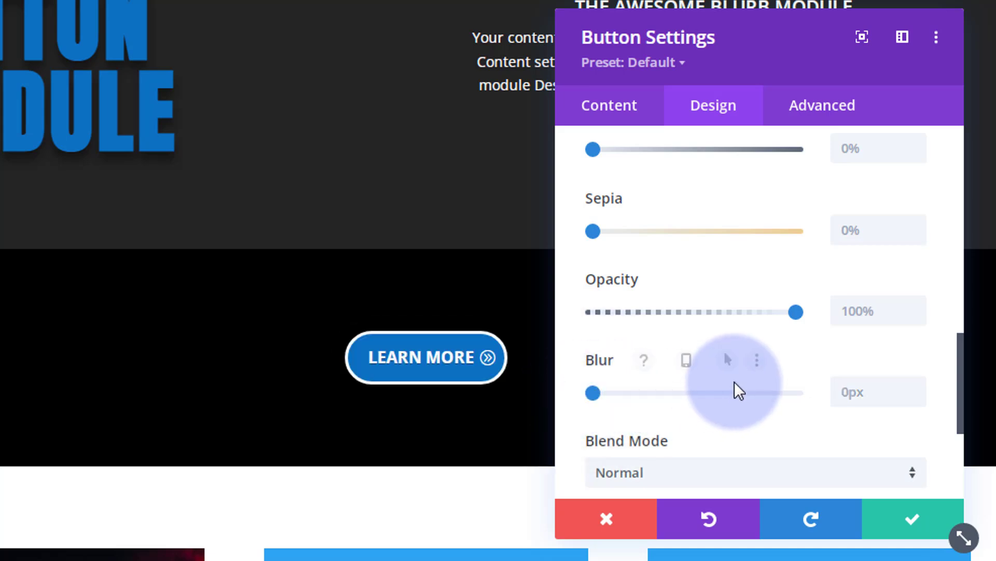
{"action": "scroll", "coordinate": [734, 389], "scroll_direction": "down", "scroll_amount": 2}
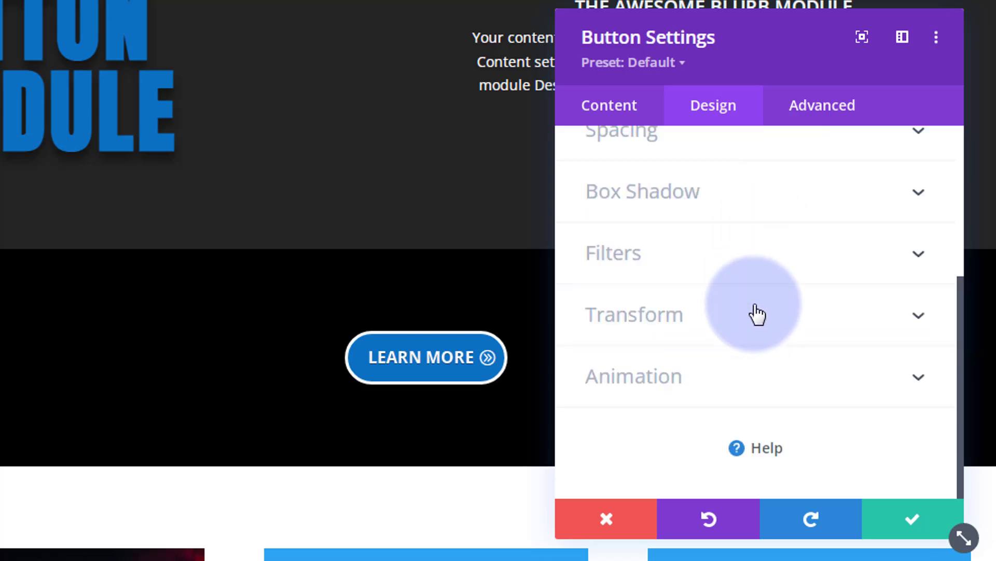
- Open the button's Transform settings and scale the button down proportionally to 95%
{"action": "left_click", "coordinate": [754, 314]}
{"action": "left_click_drag", "start_coordinate": [765, 68], "coordinate": [905, 42]}
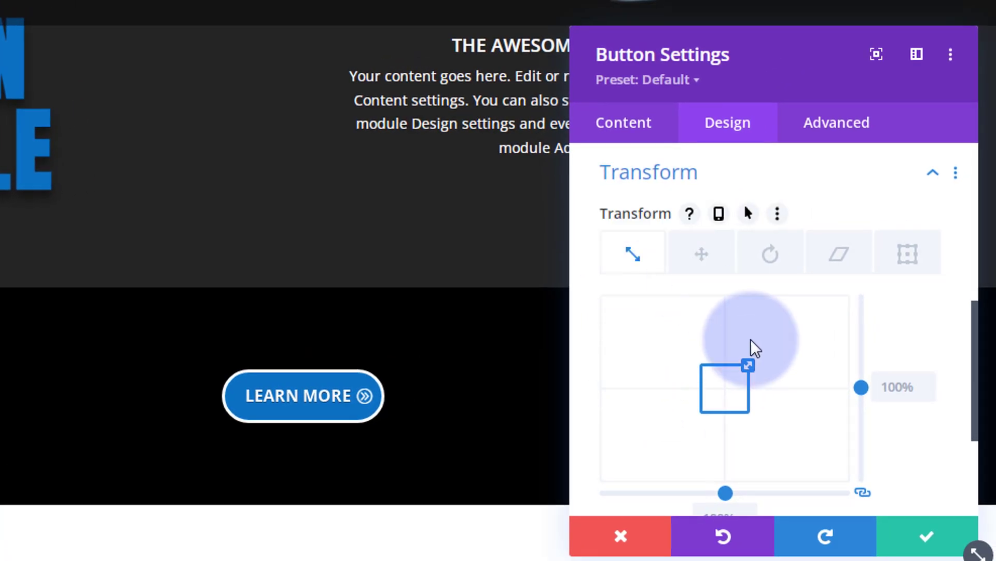
{"action": "mouse_move", "coordinate": [752, 357]}
{"action": "left_mouse_down"}
{"action": "mouse_move", "coordinate": [763, 363]}
{"action": "mouse_move", "coordinate": [759, 354]}
{"action": "mouse_move", "coordinate": [750, 363]}
{"action": "left_mouse_up"}
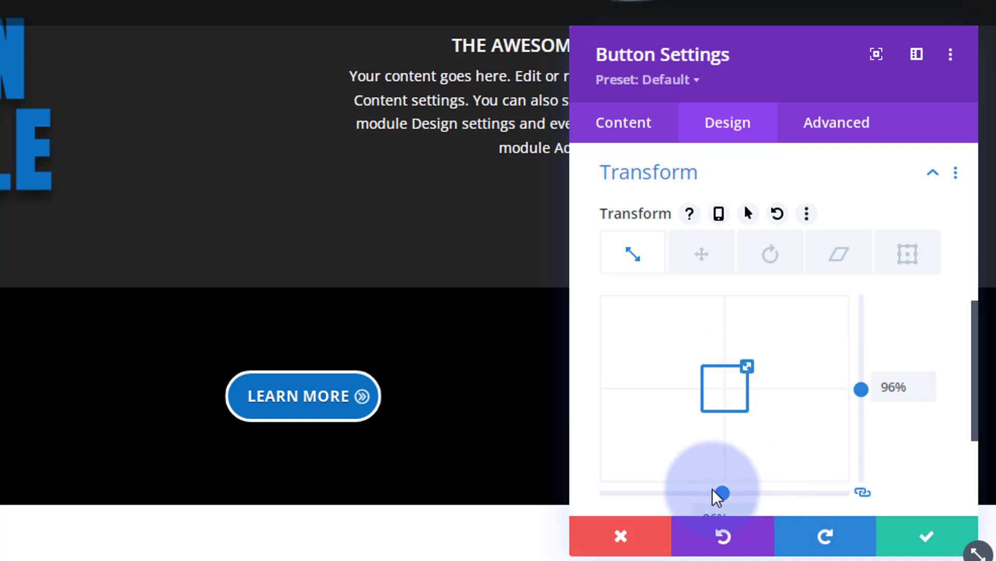
{"action": "mouse_move", "coordinate": [723, 493]}
{"action": "left_mouse_down"}
{"action": "mouse_move", "coordinate": [736, 497]}
{"action": "mouse_move", "coordinate": [722, 498]}
{"action": "left_mouse_up"}
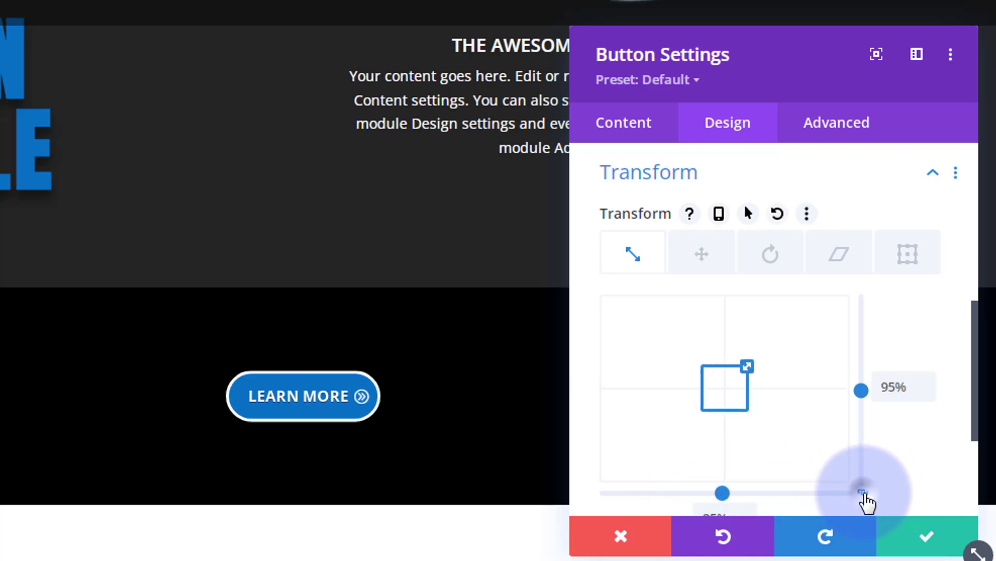
- Unlink the transform scale axes and reset the button's vertical and horizontal scale to their default of 100%
{"action": "left_click", "coordinate": [862, 494]}
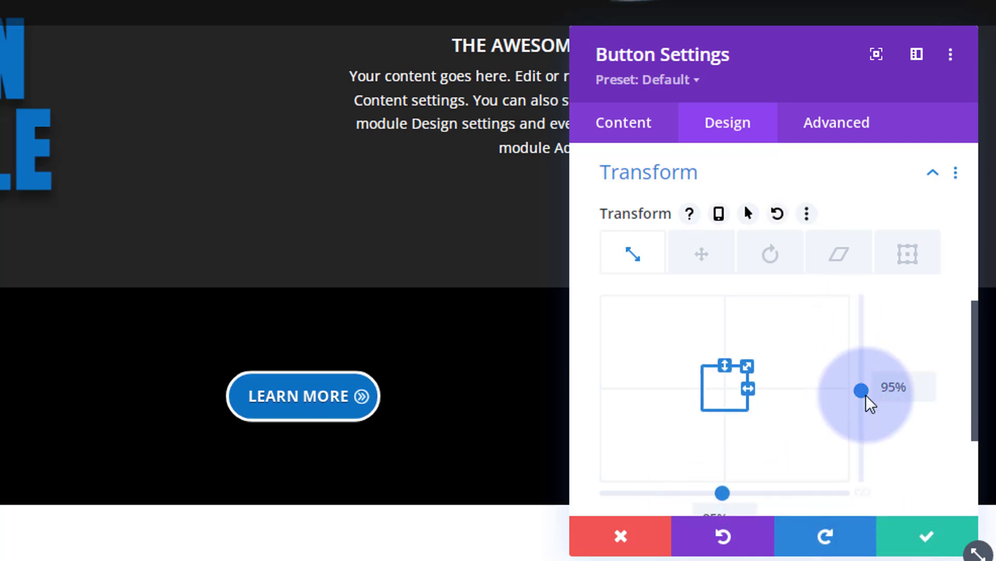
{"action": "double_click", "coordinate": [889, 387]}
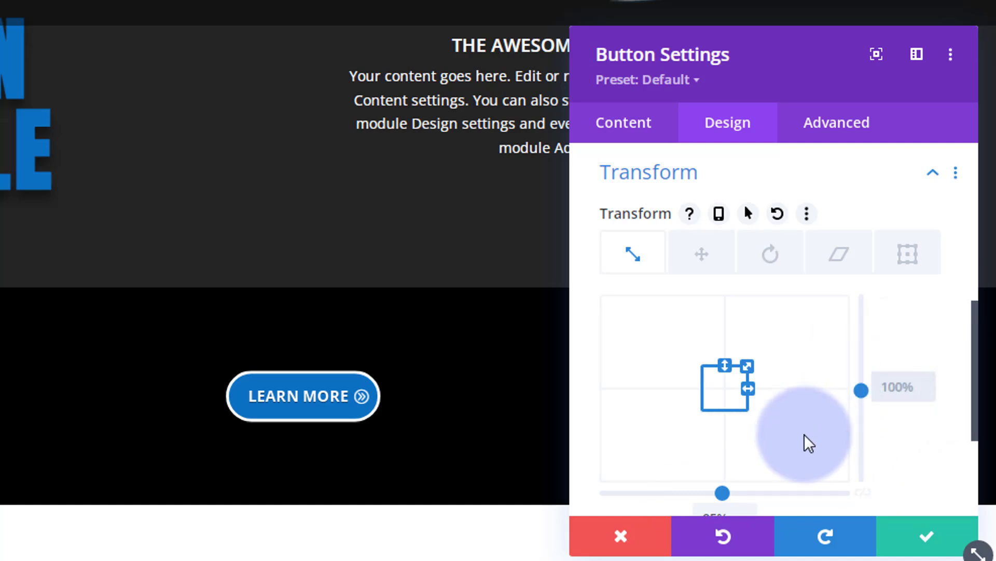
{"action": "scroll", "coordinate": [804, 431], "scroll_direction": "down", "scroll_amount": 2}
{"action": "left_click_drag", "start_coordinate": [695, 418], "coordinate": [686, 422]}
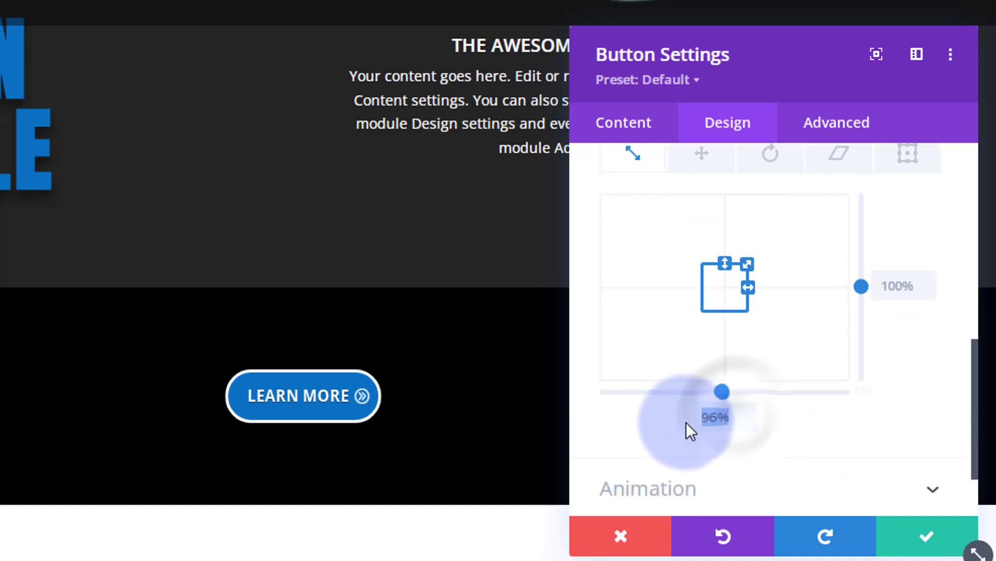
{"action": "left_click_drag", "start_coordinate": [741, 416], "coordinate": [689, 415]}
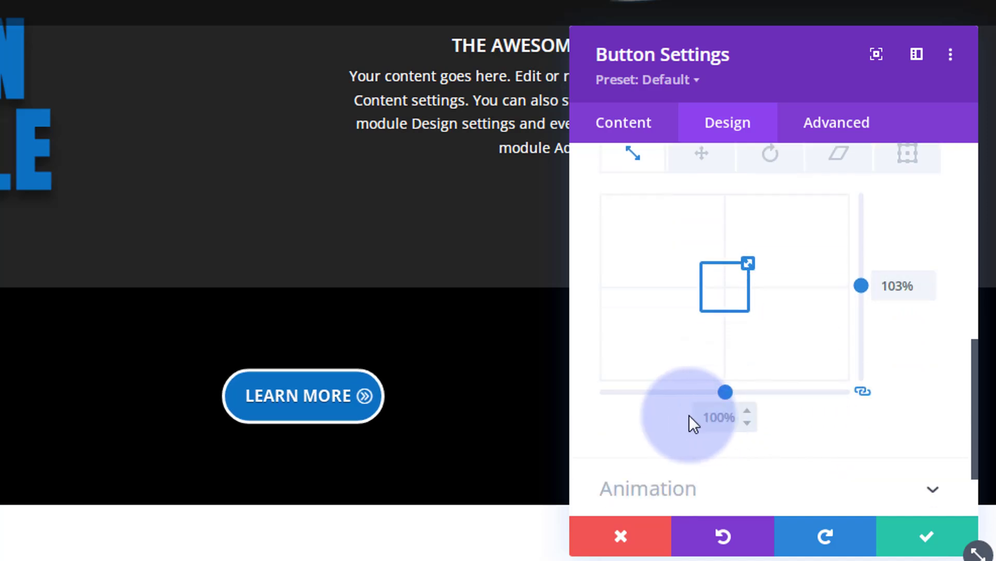
- Enable hover values for the button's Transform setting and enlarge the hover-state scale to 129%
{"action": "scroll", "coordinate": [716, 418], "scroll_direction": "up", "scroll_amount": 4}
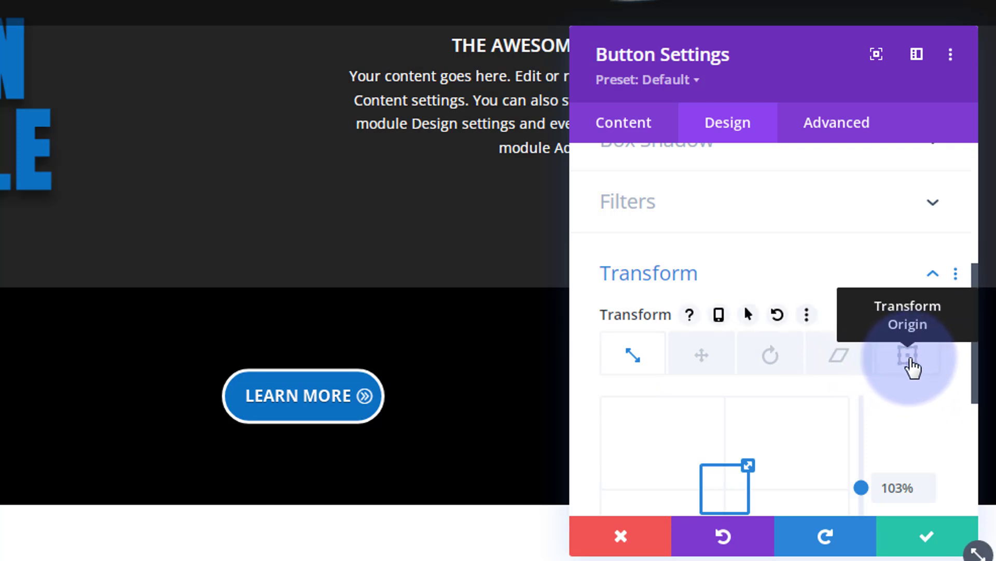
{"action": "scroll", "coordinate": [917, 384], "scroll_direction": "down", "scroll_amount": 2}
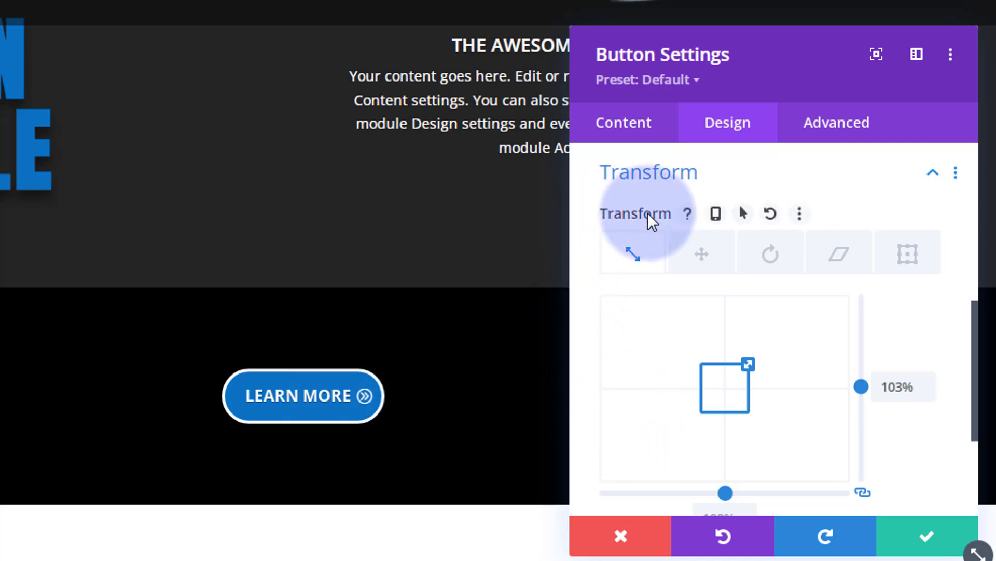
{"action": "left_click", "coordinate": [750, 216]}
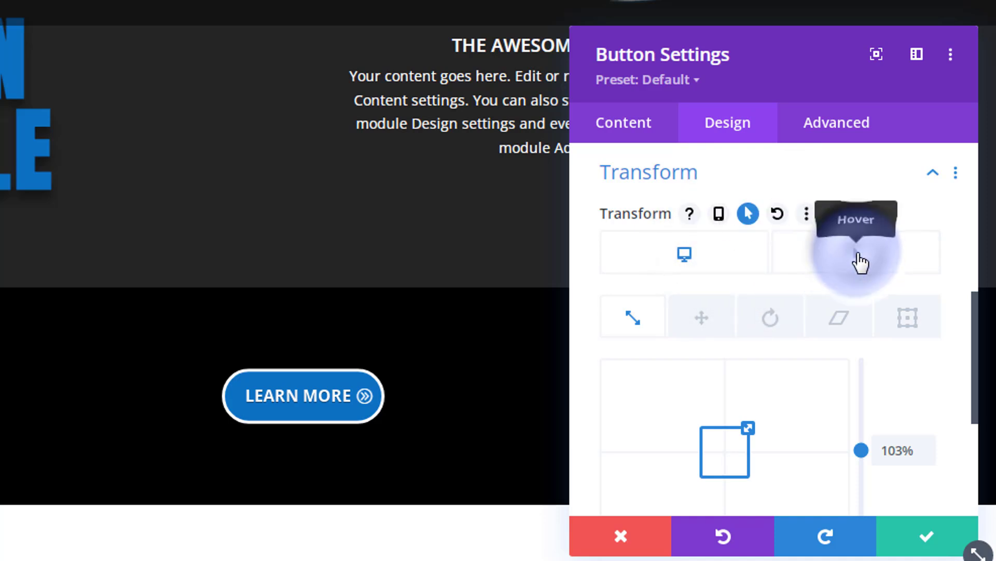
{"action": "left_click", "coordinate": [857, 258]}
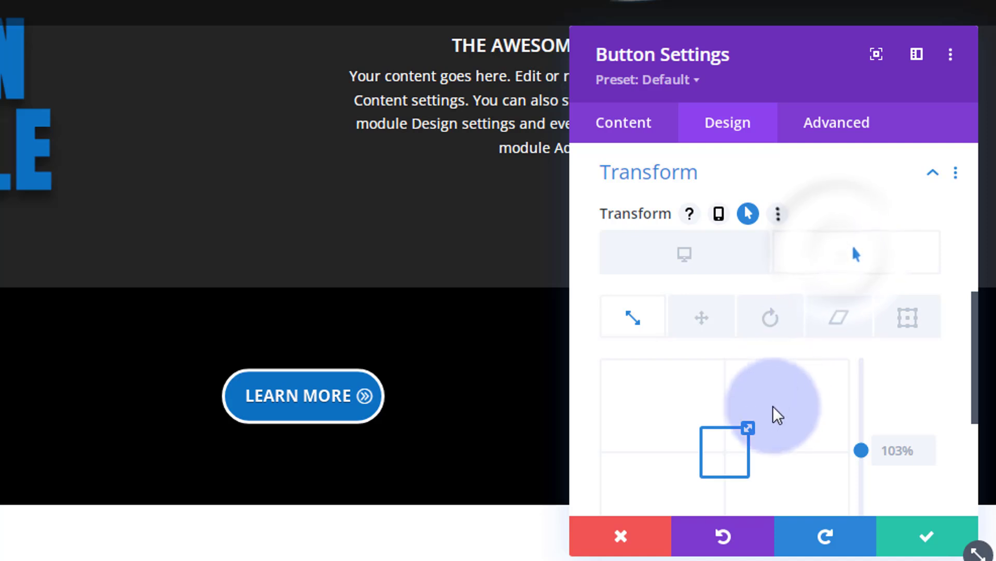
{"action": "left_click_drag", "start_coordinate": [751, 421], "coordinate": [760, 415]}
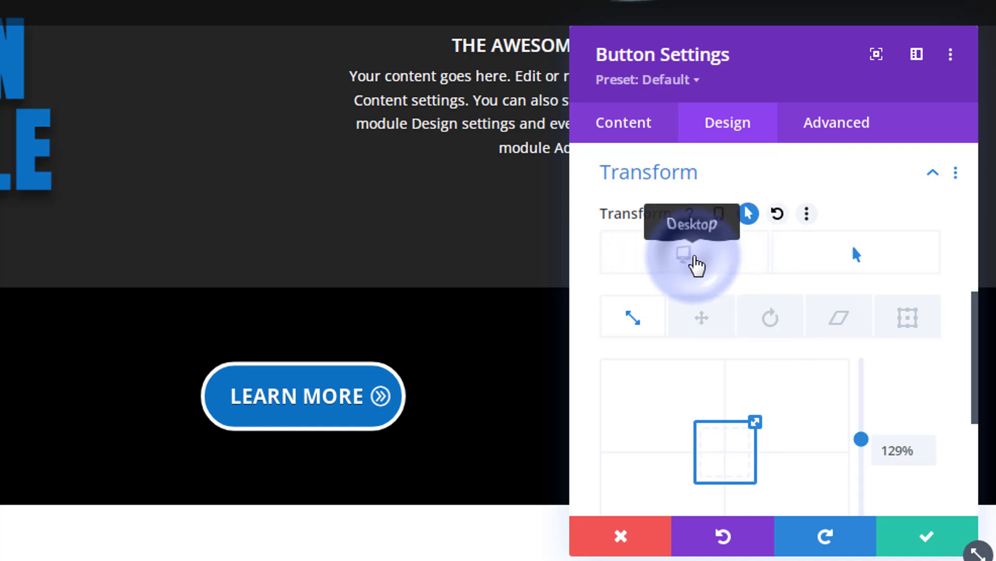
- Compare the button's transform scale between the desktop and hover states, ending on the desktop state
{"action": "left_click", "coordinate": [695, 265]}
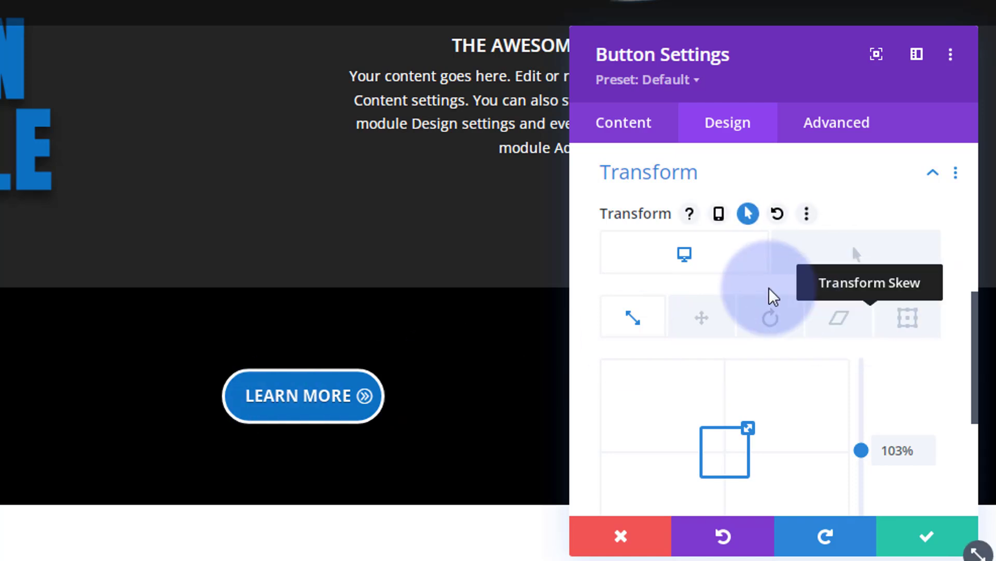
{"action": "left_click", "coordinate": [840, 263]}
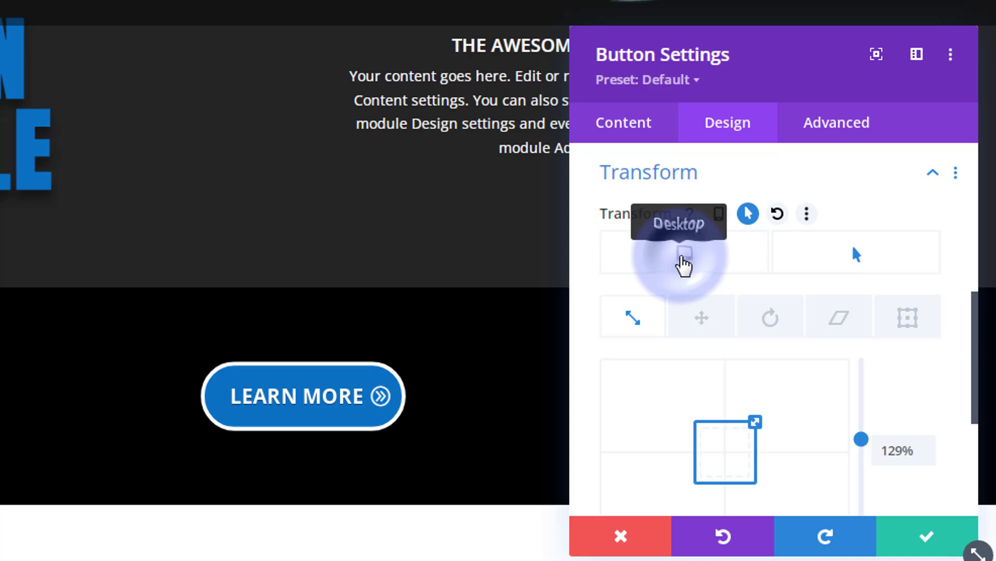
{"action": "left_click", "coordinate": [683, 259]}
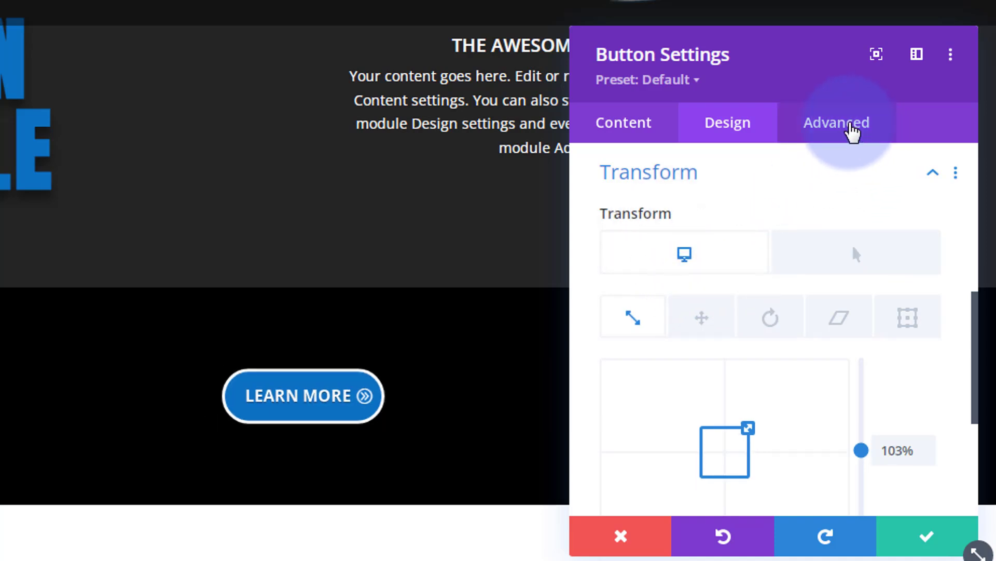
- Look through the button's advanced options and open its Transitions settings
{"action": "left_click", "coordinate": [852, 133]}
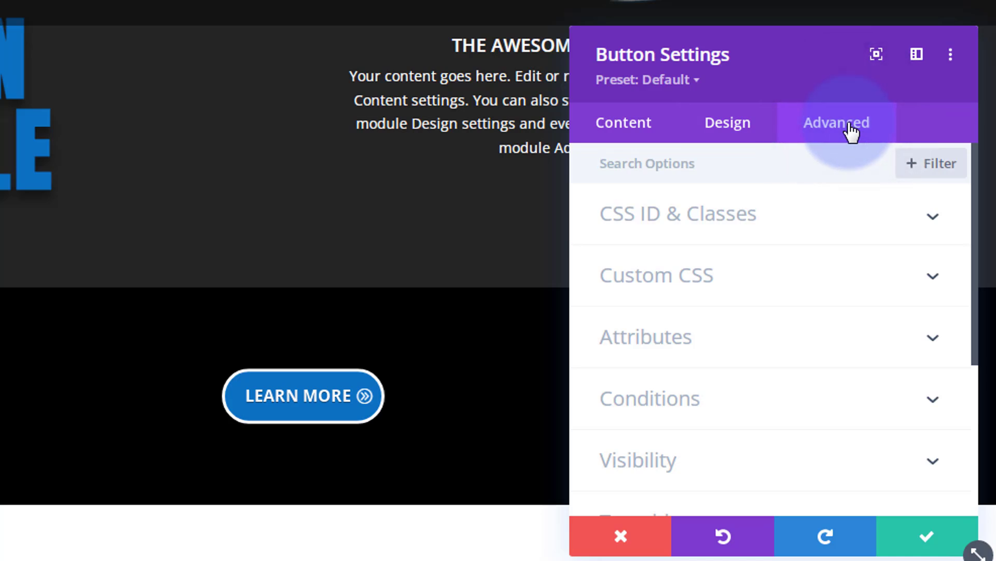
{"action": "scroll", "coordinate": [864, 346], "scroll_direction": "down", "scroll_amount": 4}
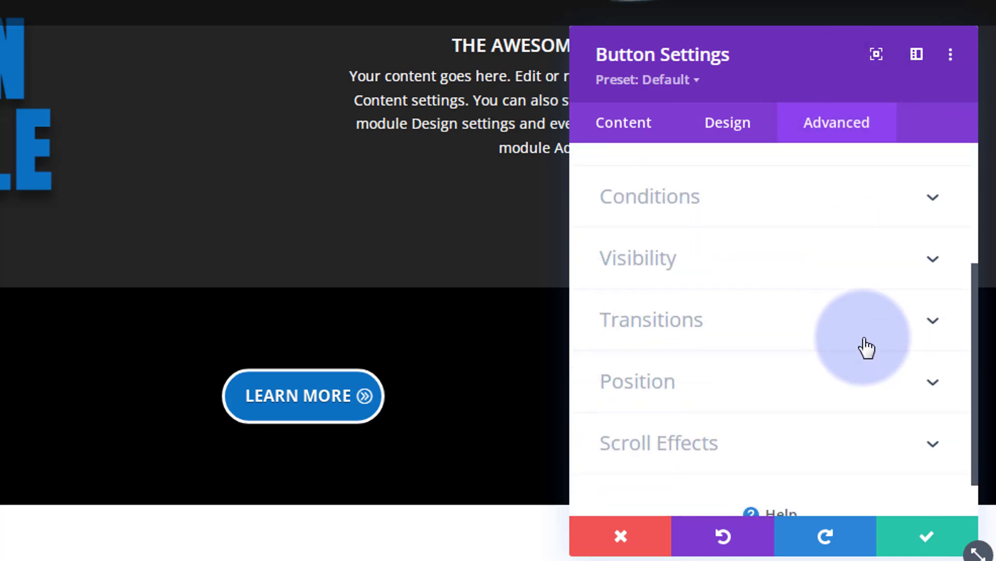
{"action": "left_click", "coordinate": [788, 330]}
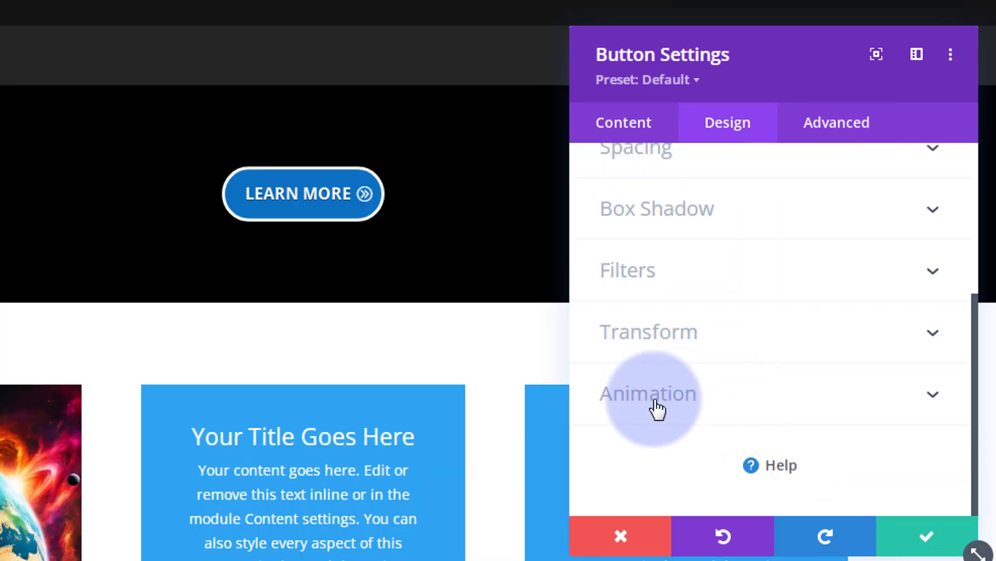
- Try each animation style on the button, from Fade and Slide to Fold and Roll, and return the style to None
{"action": "left_click", "coordinate": [677, 401]}
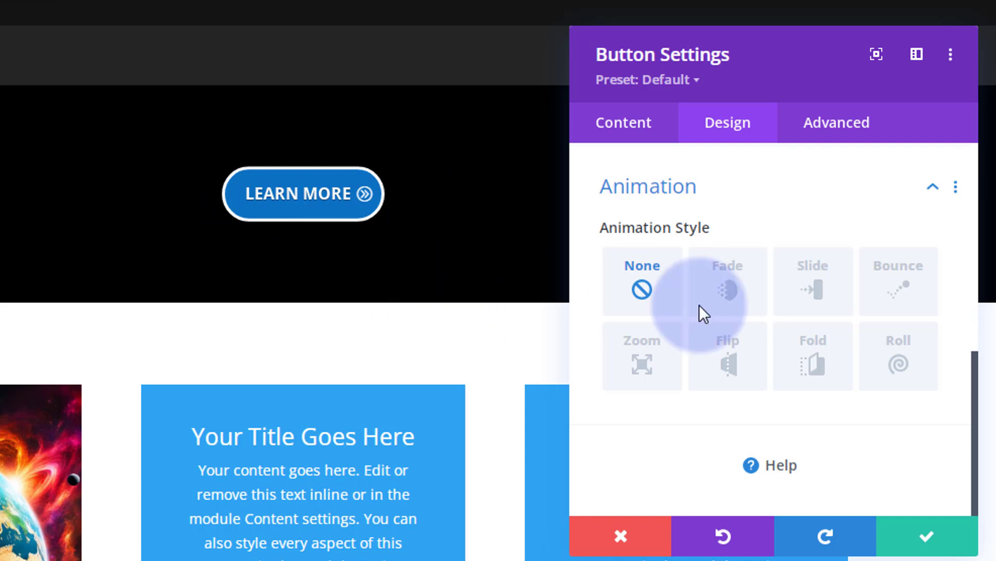
{"action": "left_click", "coordinate": [728, 291]}
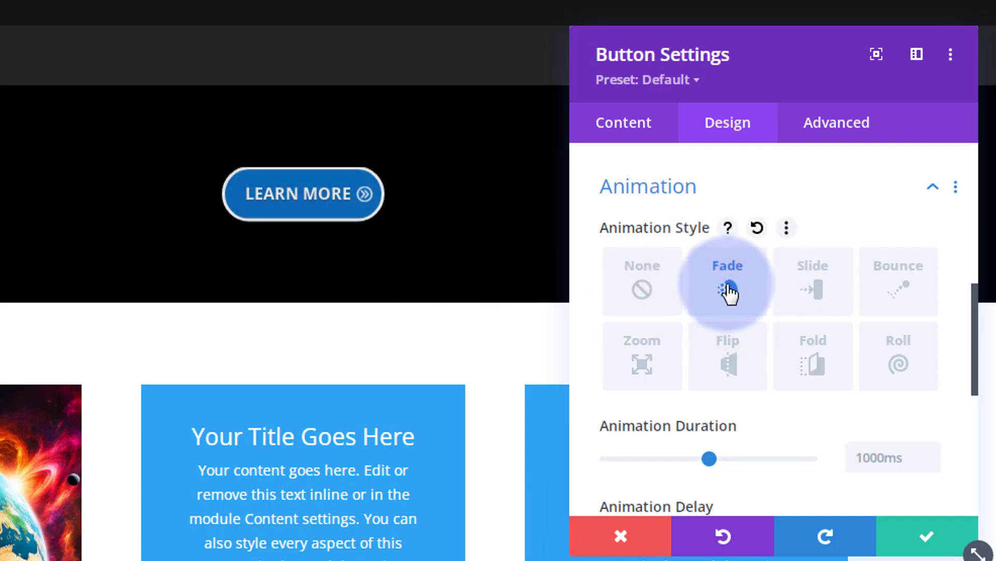
{"action": "left_click", "coordinate": [819, 299]}
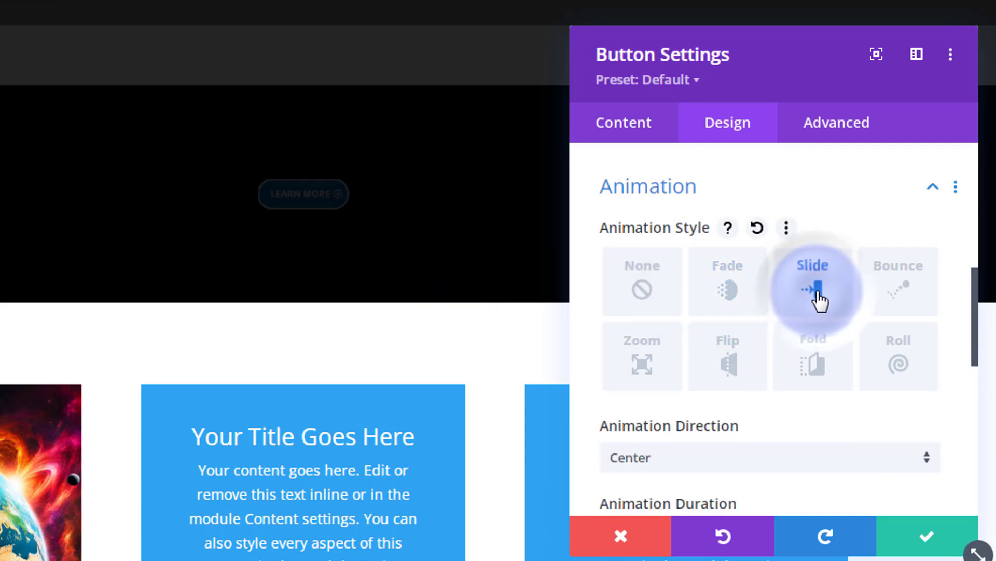
{"action": "left_click", "coordinate": [896, 301]}
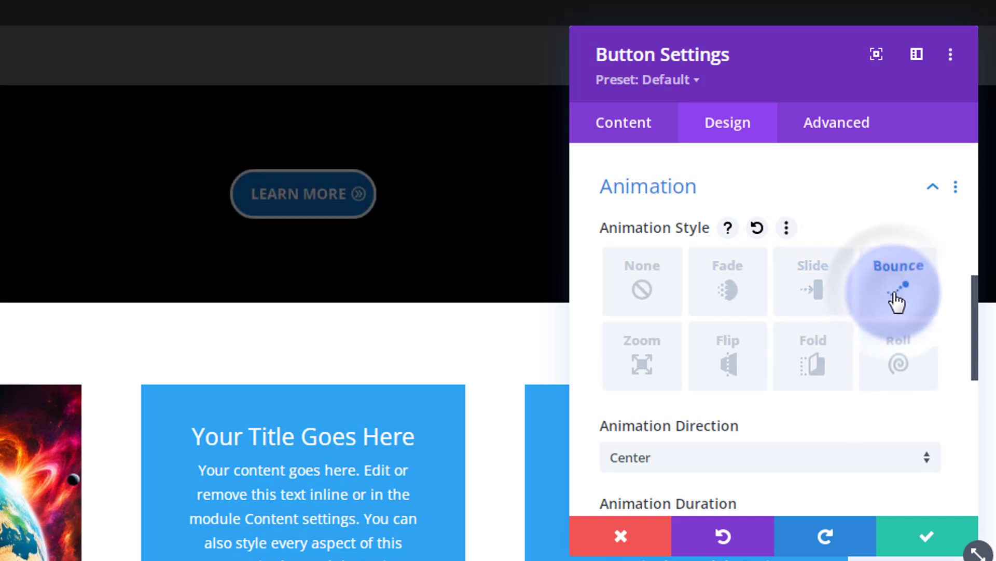
{"action": "left_click", "coordinate": [644, 366]}
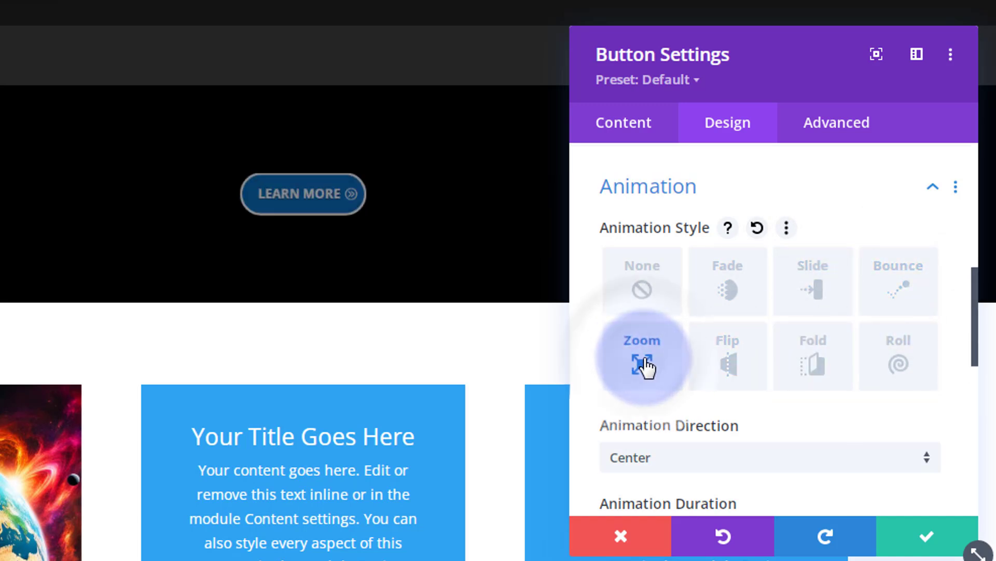
{"action": "left_click", "coordinate": [725, 366]}
{"action": "left_click", "coordinate": [813, 372]}
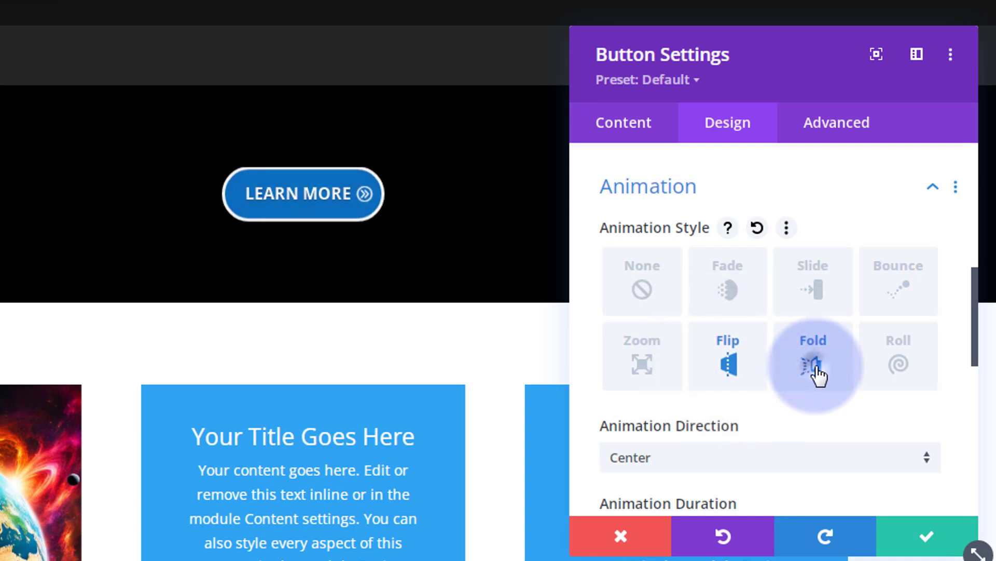
{"action": "left_click", "coordinate": [897, 367]}
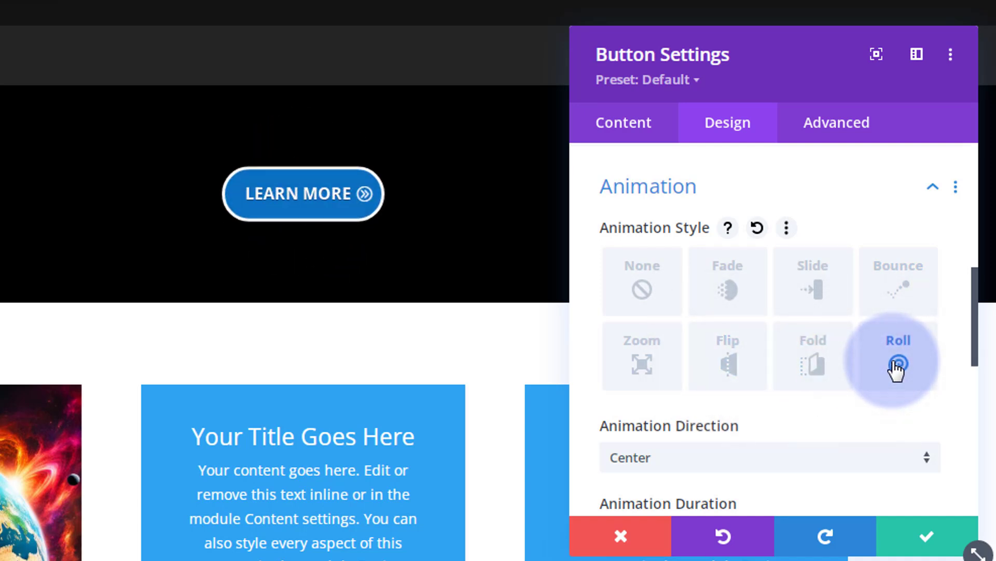
{"action": "left_click", "coordinate": [641, 287]}
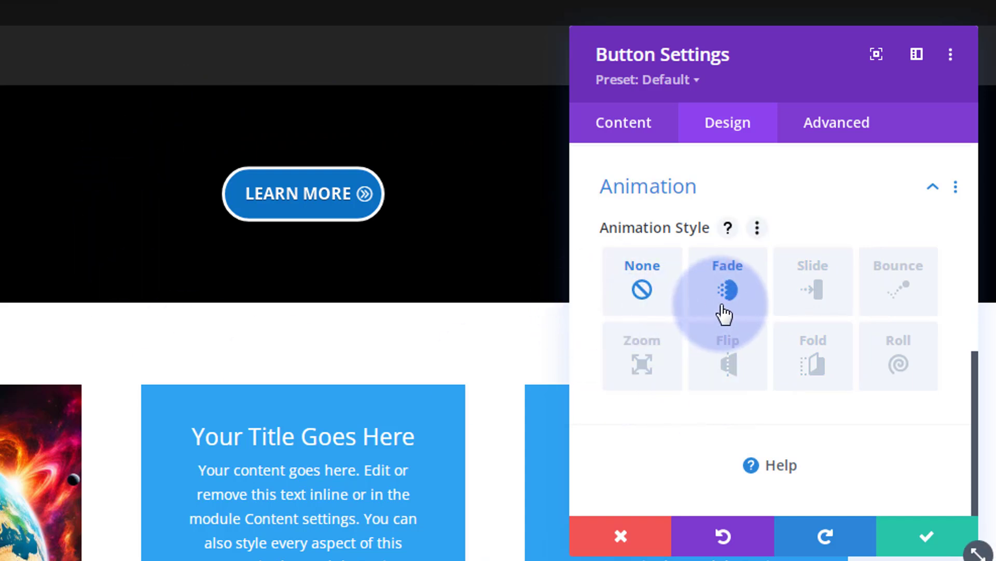
- Reopen the Button design settings and add a background gradient with the default colors to the button
{"action": "scroll", "coordinate": [719, 423], "scroll_direction": "up", "scroll_amount": 6}
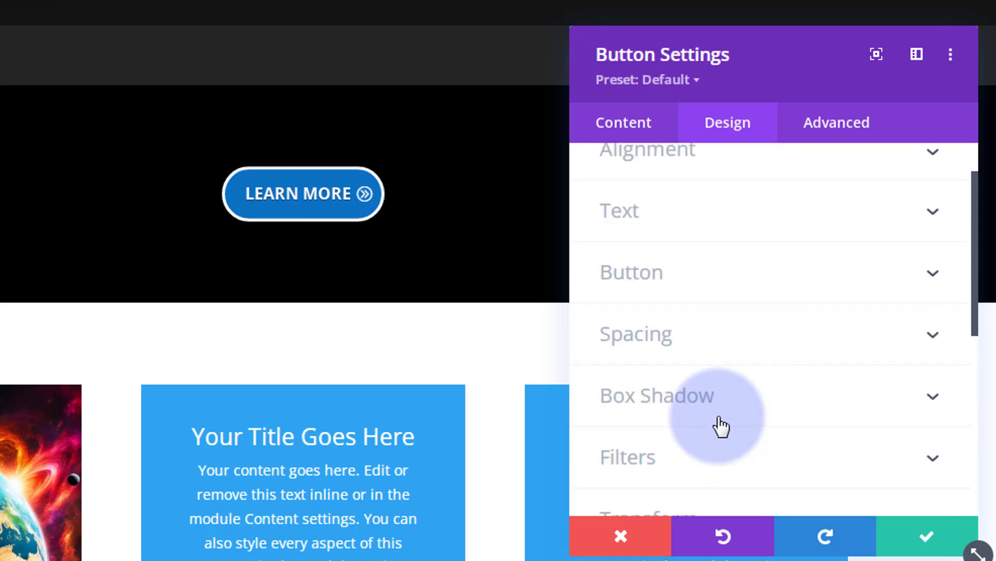
{"action": "left_click", "coordinate": [749, 278]}
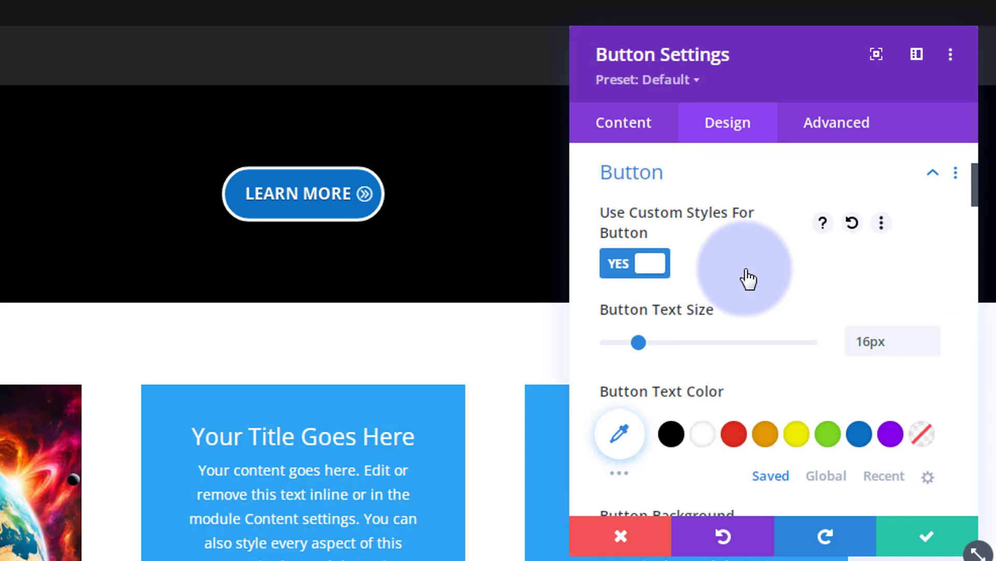
{"action": "scroll", "coordinate": [770, 257], "scroll_direction": "down", "scroll_amount": 4}
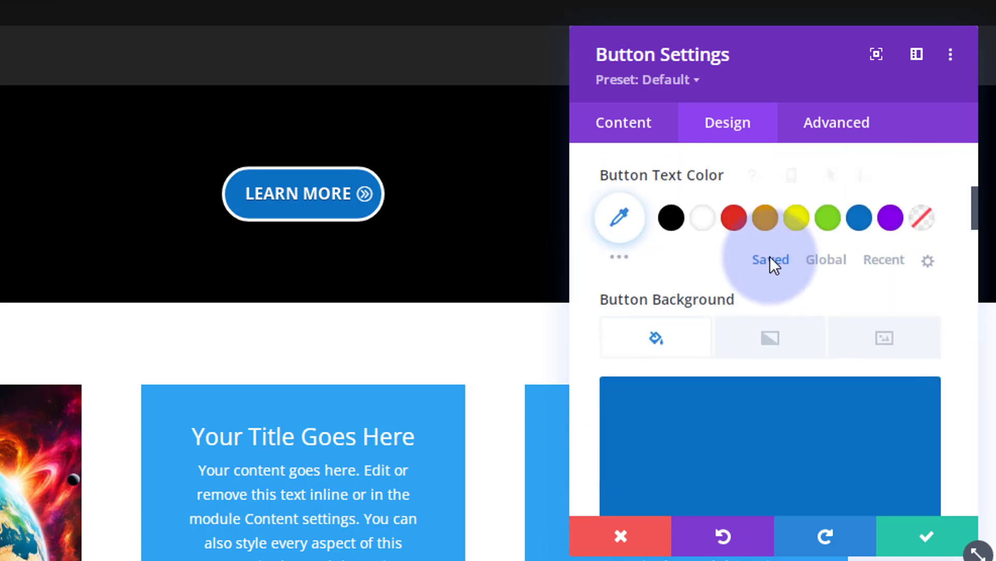
{"action": "scroll", "coordinate": [772, 267], "scroll_direction": "down", "scroll_amount": 3}
{"action": "scroll", "coordinate": [772, 267], "scroll_direction": "up", "scroll_amount": 4}
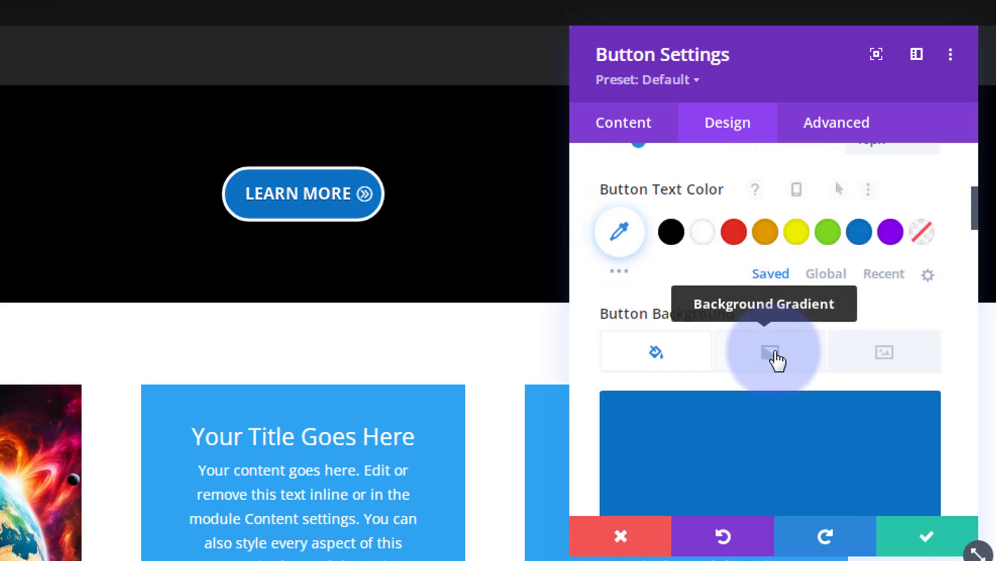
{"action": "left_click", "coordinate": [773, 356]}
{"action": "scroll", "coordinate": [771, 359], "scroll_direction": "down", "scroll_amount": 4}
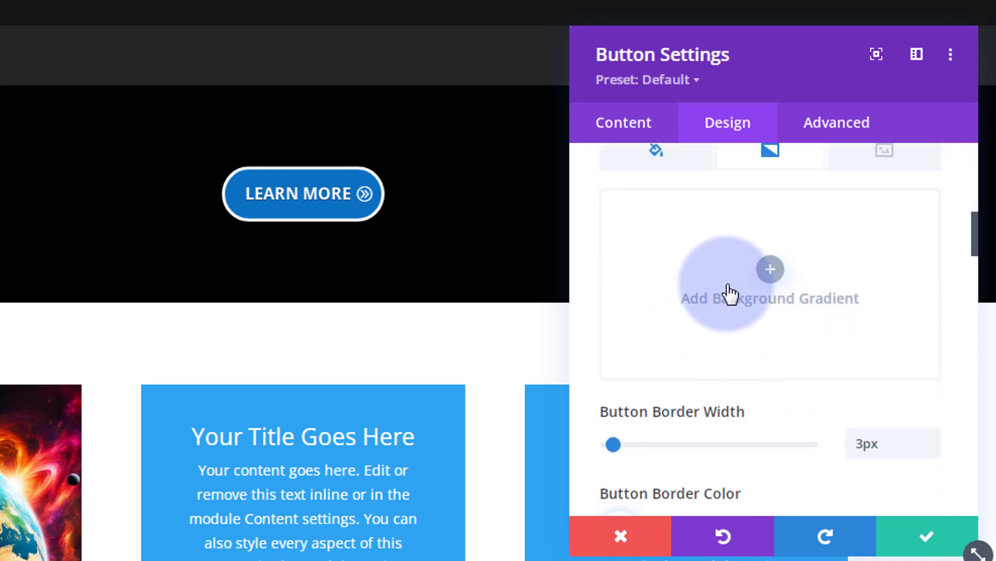
{"action": "left_click", "coordinate": [772, 269]}
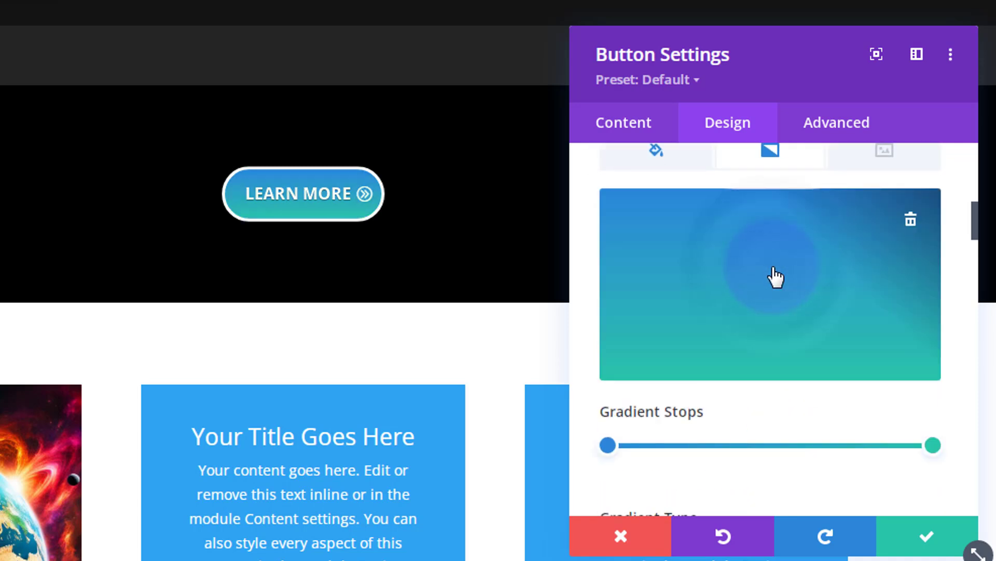
- Try an extra red (#e02b20) gradient stop at 50% in the button's background gradient and remove it
{"action": "left_click", "coordinate": [771, 444]}
{"action": "mouse_move", "coordinate": [766, 442]}
{"action": "left_mouse_down"}
{"action": "mouse_move", "coordinate": [748, 446]}
{"action": "mouse_move", "coordinate": [771, 444]}
{"action": "left_mouse_up"}
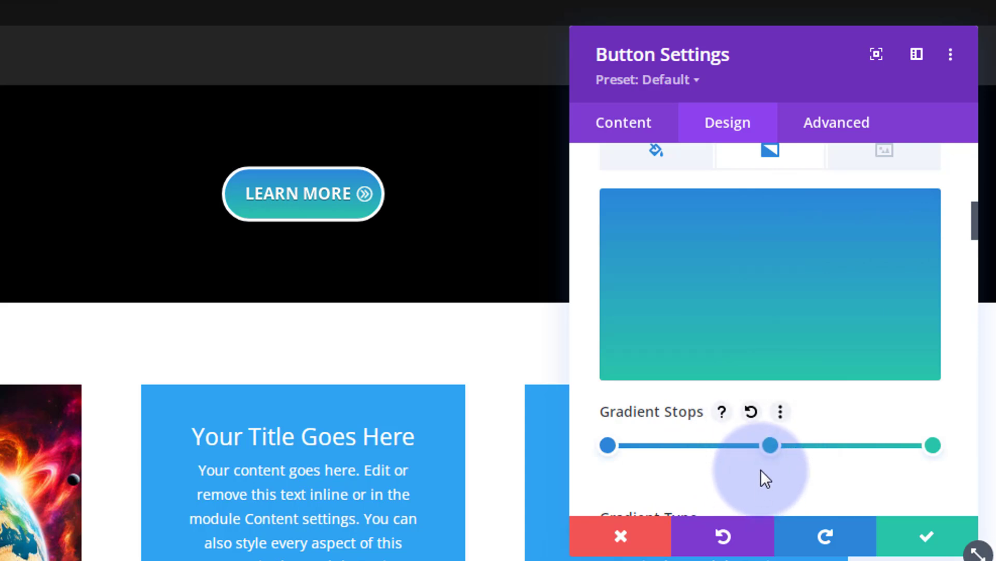
{"action": "left_click", "coordinate": [771, 444]}
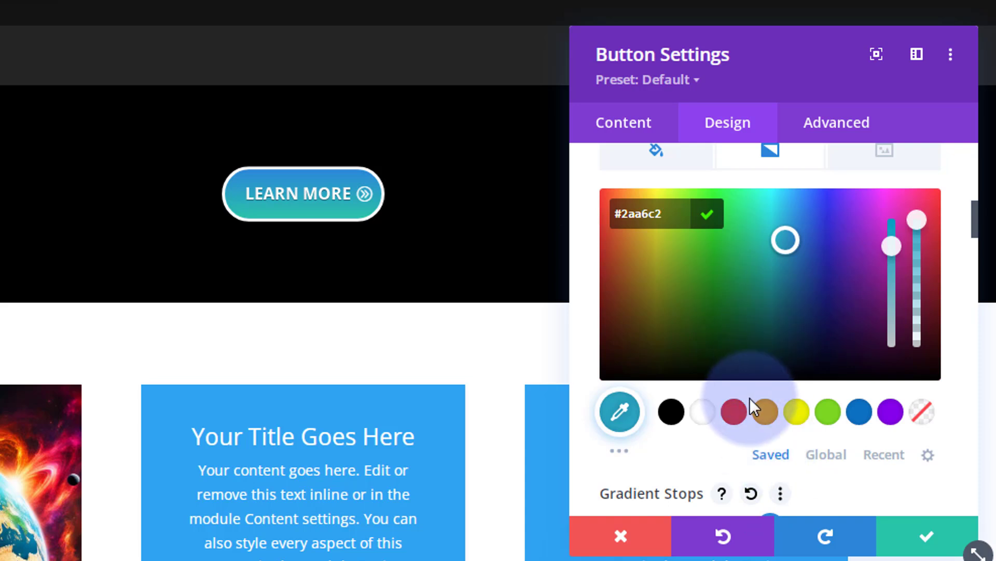
{"action": "left_click", "coordinate": [734, 412]}
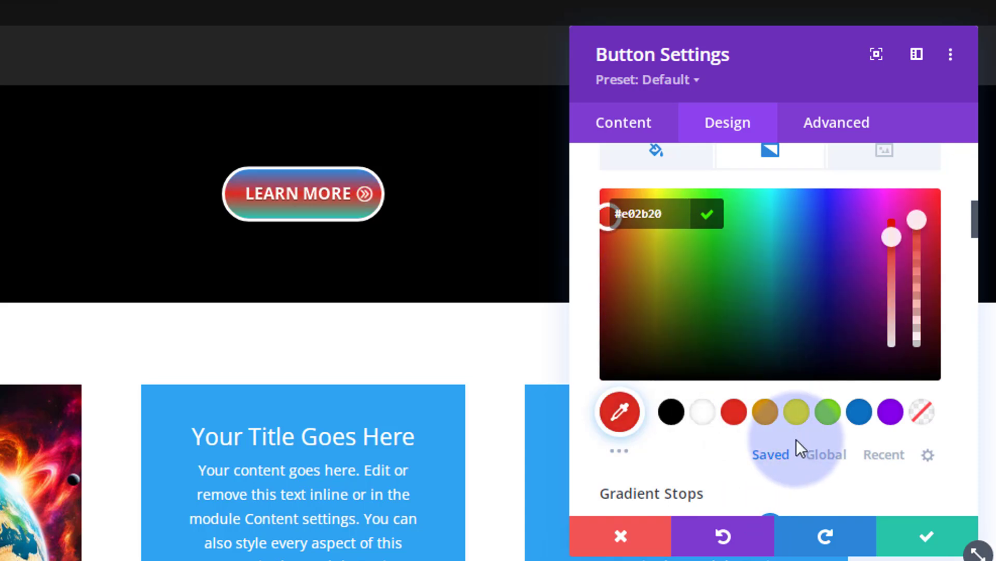
{"action": "scroll", "coordinate": [730, 466], "scroll_direction": "down", "scroll_amount": 2}
{"action": "right_click", "coordinate": [771, 424]}
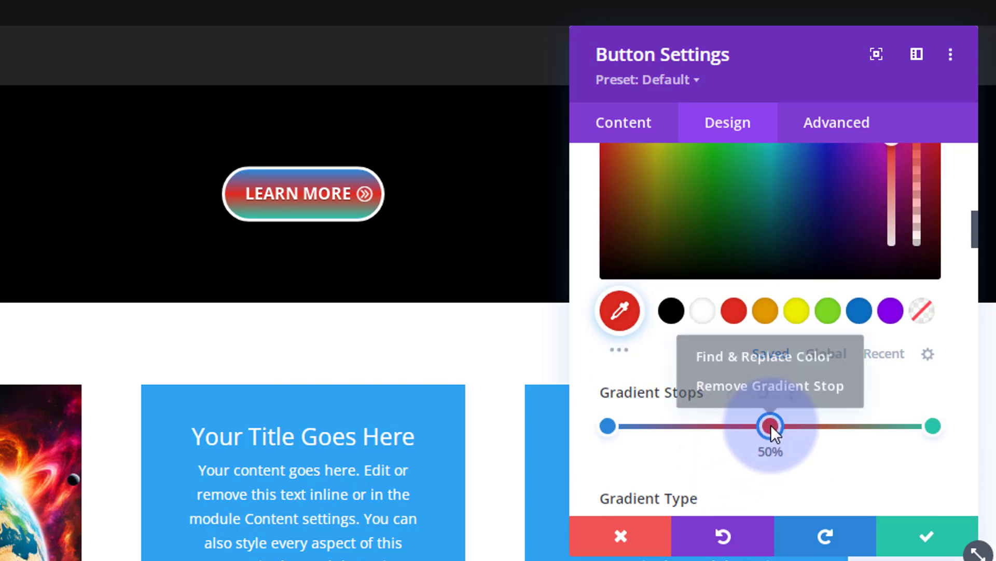
{"action": "left_click", "coordinate": [768, 392]}
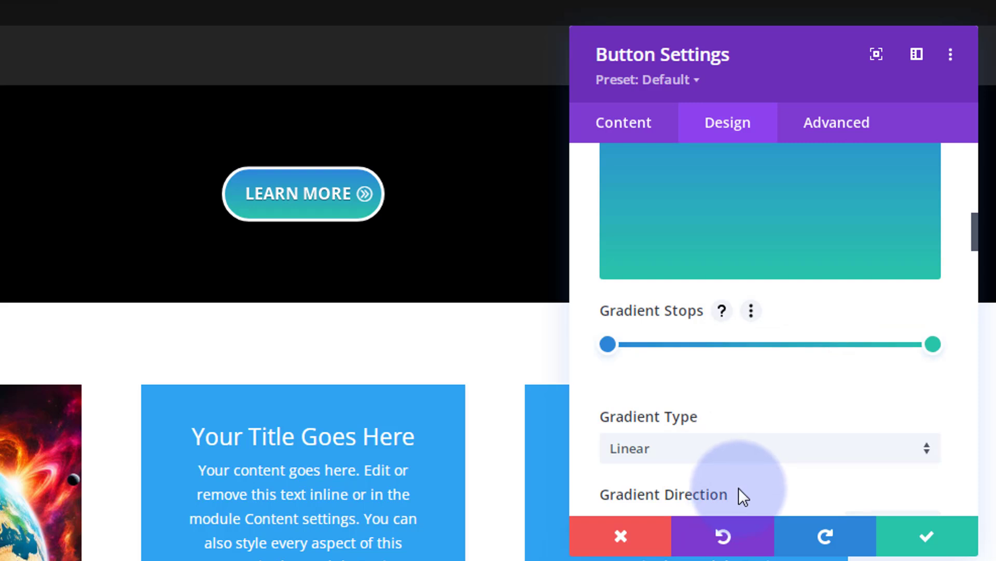
- Set the button gradient's start stop to blue #0c71c3 and its end stop to orange #e09900
{"action": "left_click", "coordinate": [607, 343]}
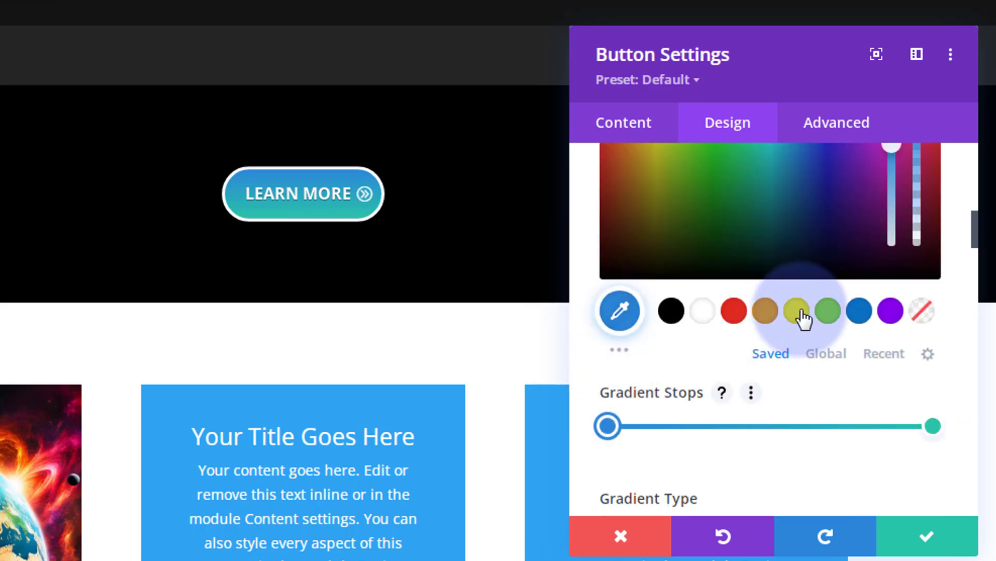
{"action": "left_click", "coordinate": [857, 313]}
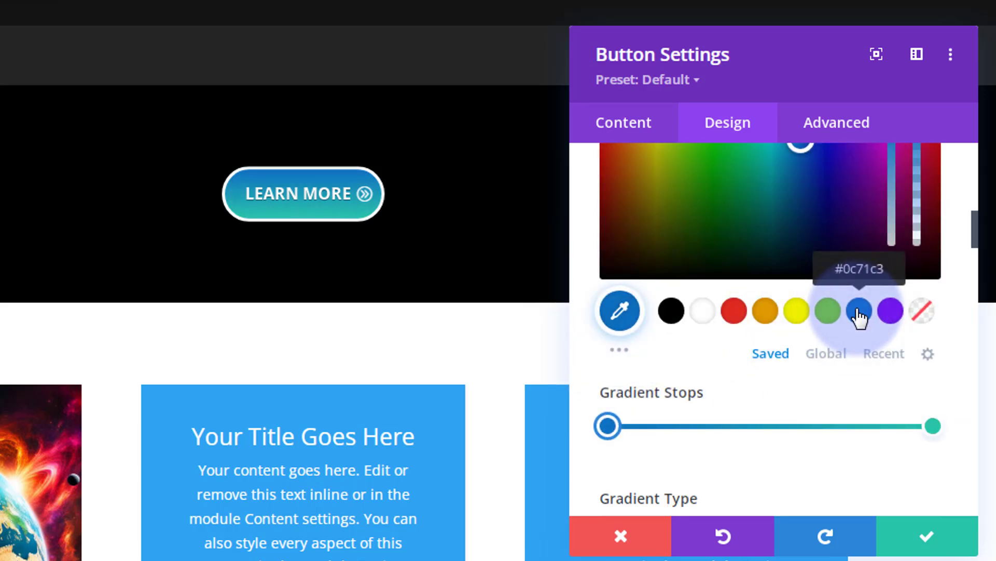
{"action": "left_click", "coordinate": [933, 425]}
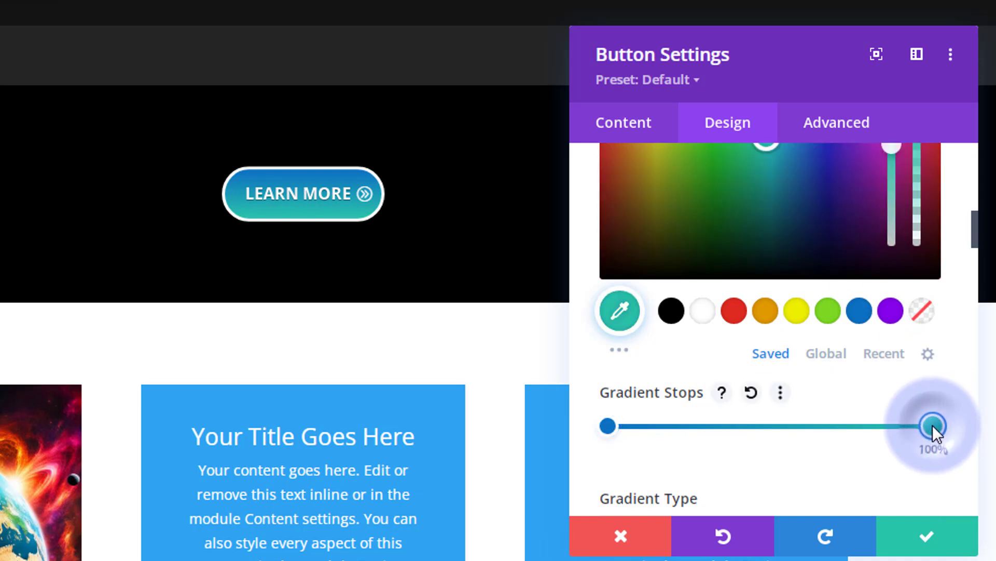
{"action": "left_click", "coordinate": [766, 318]}
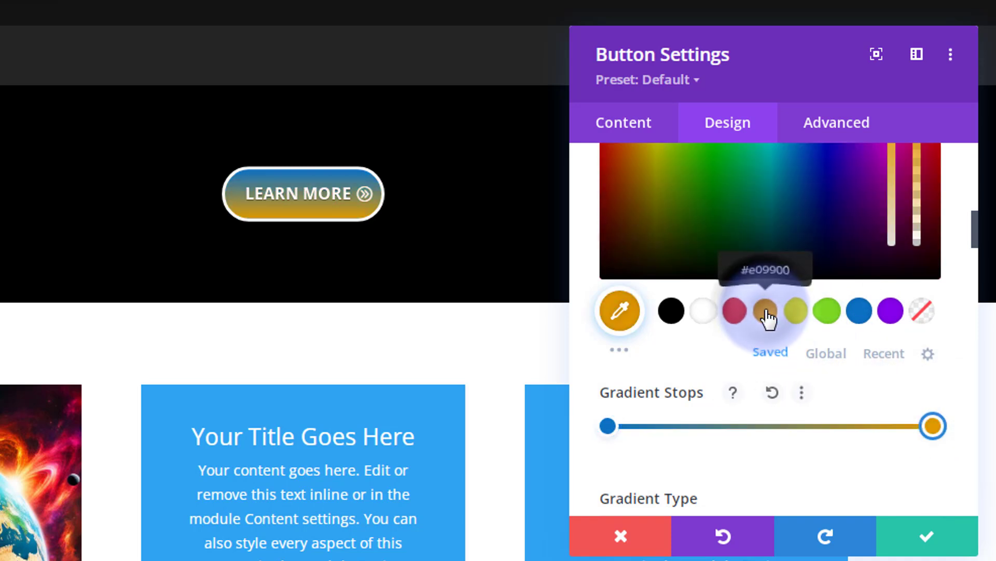
{"action": "left_click", "coordinate": [793, 384]}
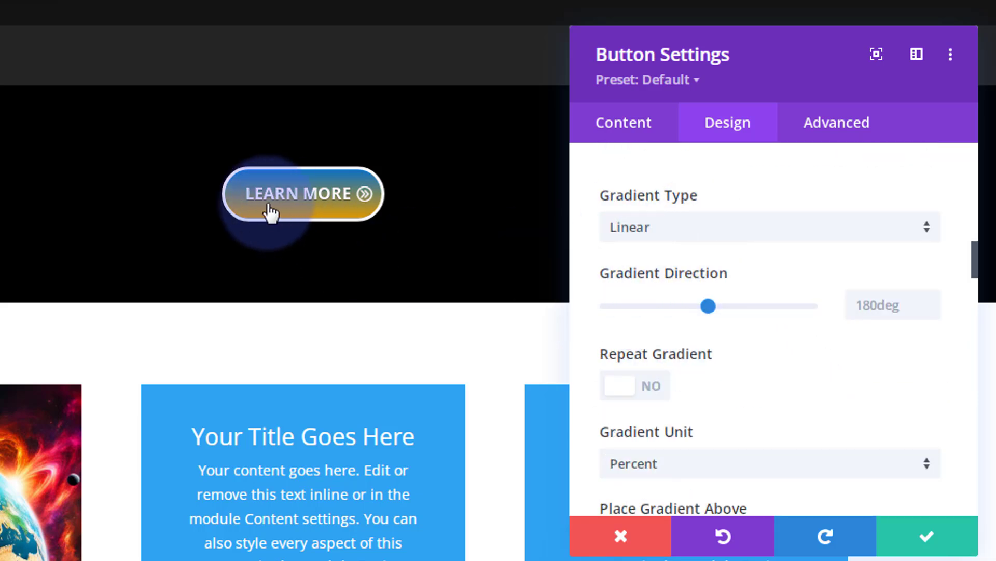
- Move both the blue and the orange gradient stops to 50% for a hard two-color split, keeping the Linear type
{"action": "left_click", "coordinate": [795, 237]}
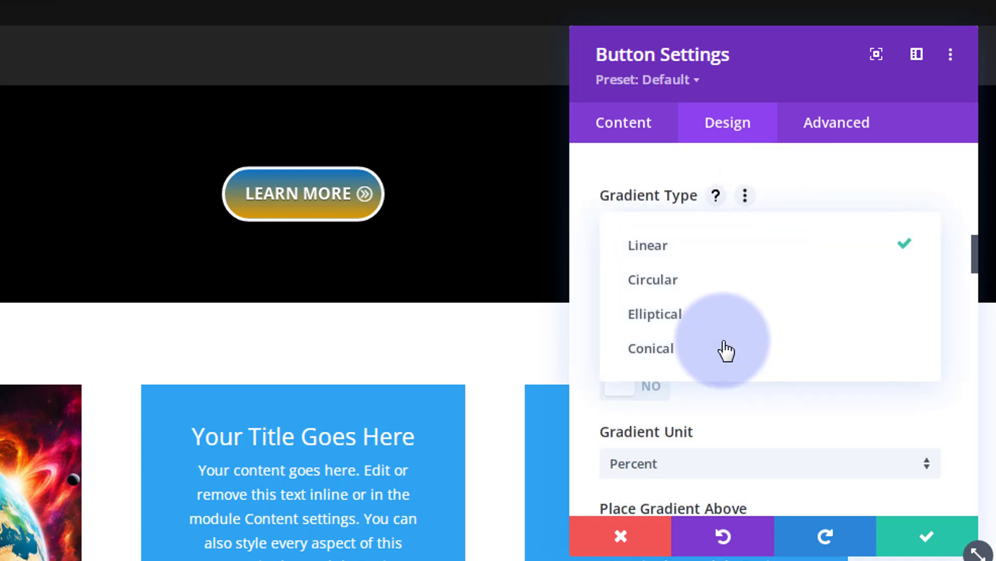
{"action": "left_click", "coordinate": [587, 250]}
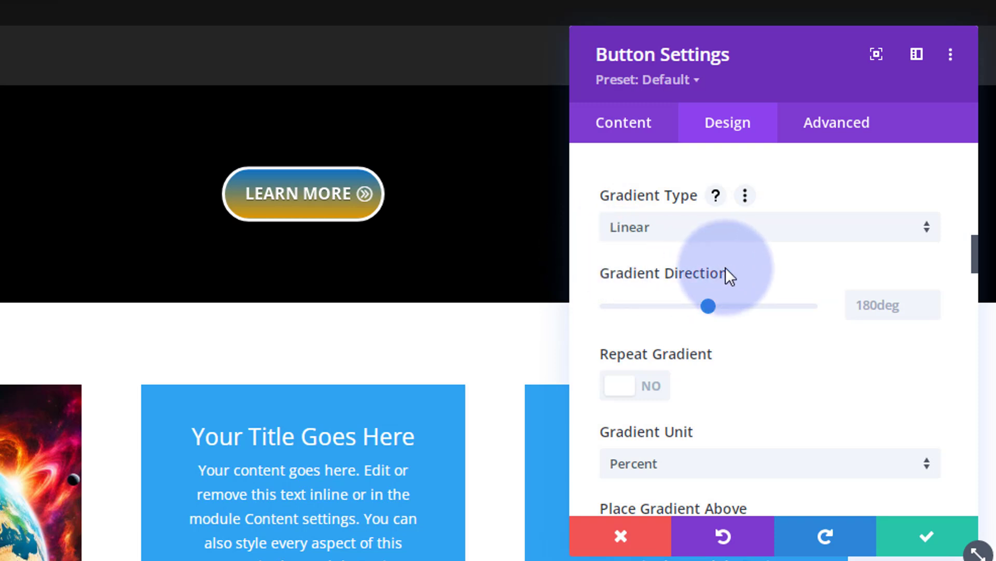
{"action": "scroll", "coordinate": [726, 267], "scroll_direction": "up", "scroll_amount": 4}
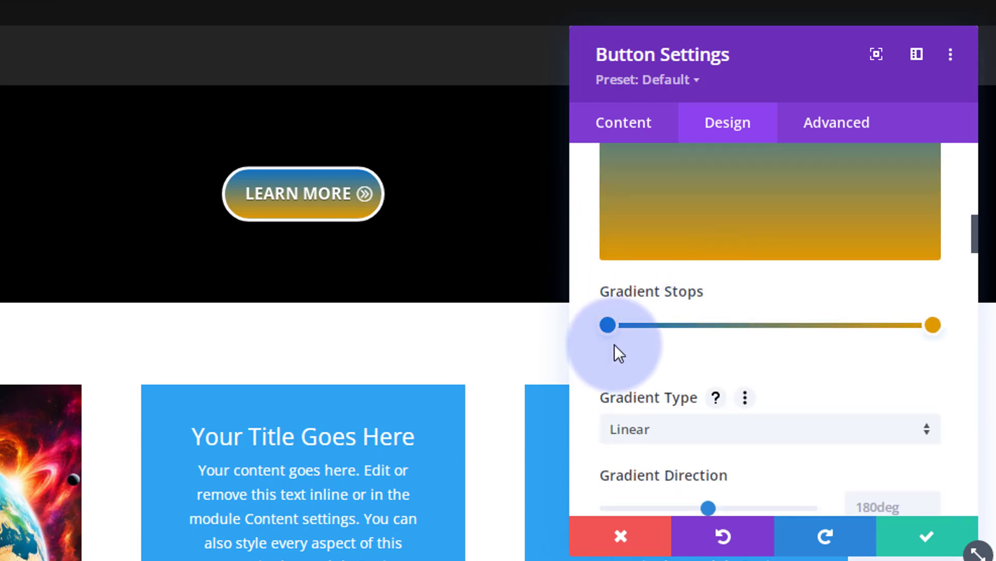
{"action": "left_click", "coordinate": [607, 324]}
{"action": "left_click_drag", "start_coordinate": [661, 323], "coordinate": [770, 328]}
{"action": "left_click", "coordinate": [933, 325]}
{"action": "left_click_drag", "start_coordinate": [930, 321], "coordinate": [777, 324]}
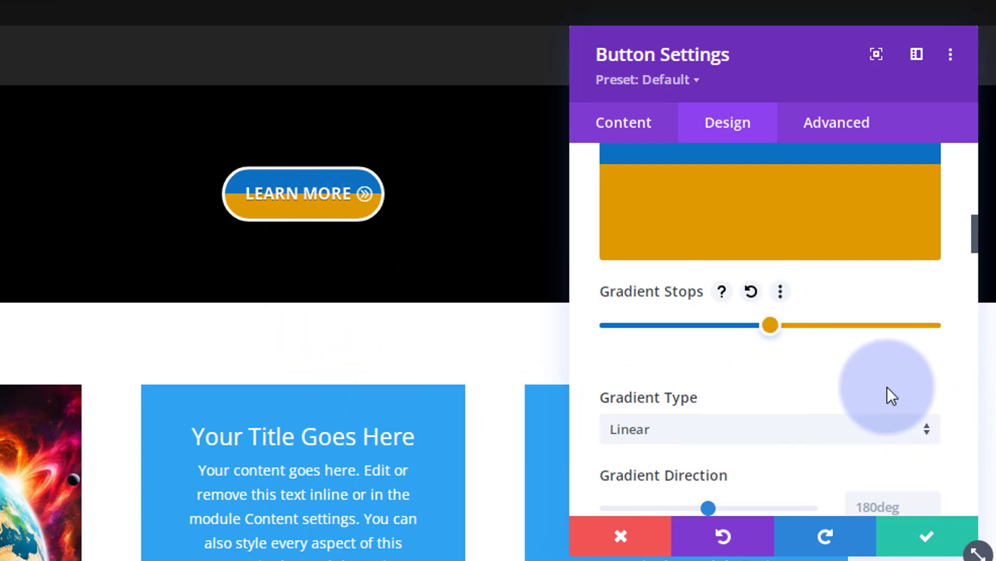
- Try the Circular, Elliptical and Conical gradient types on the button and return the type to Linear
{"action": "scroll", "coordinate": [882, 390], "scroll_direction": "down", "scroll_amount": 2}
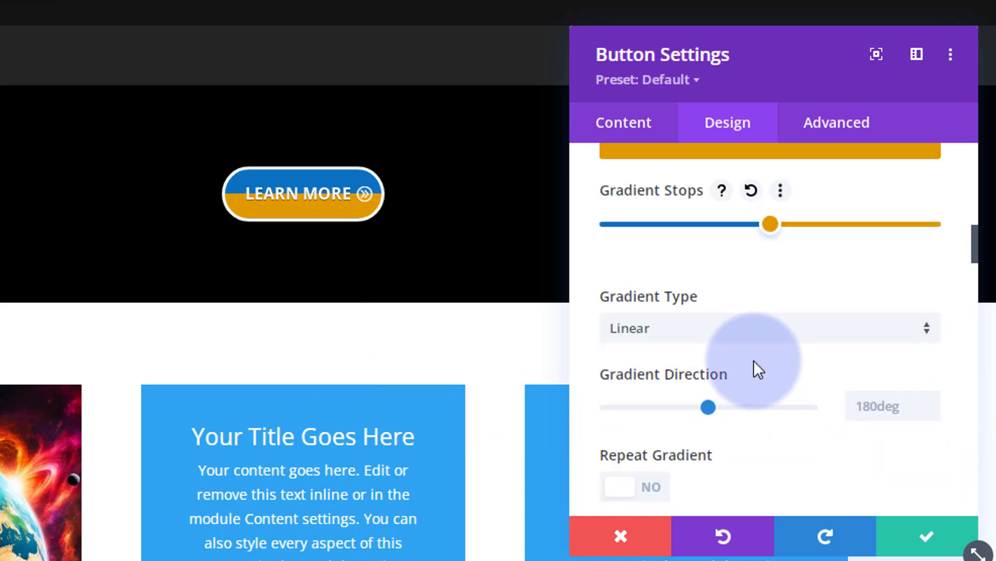
{"action": "left_click", "coordinate": [746, 340]}
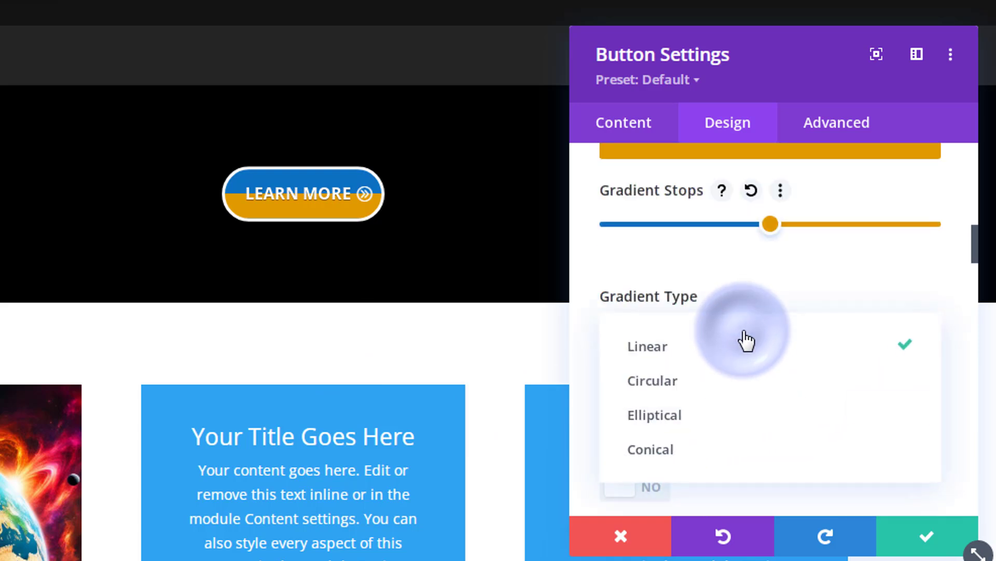
{"action": "left_click", "coordinate": [713, 390]}
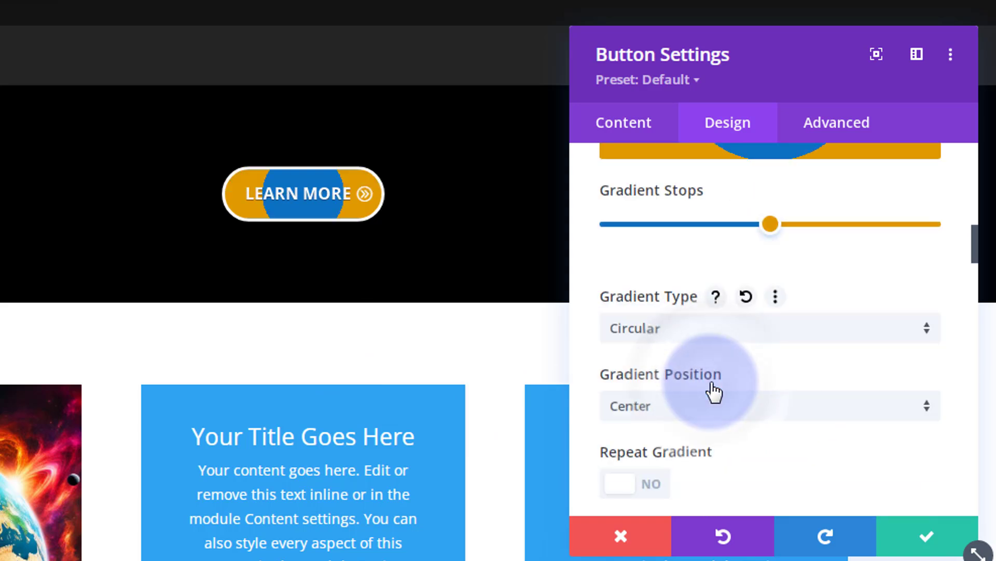
{"action": "left_click", "coordinate": [762, 337]}
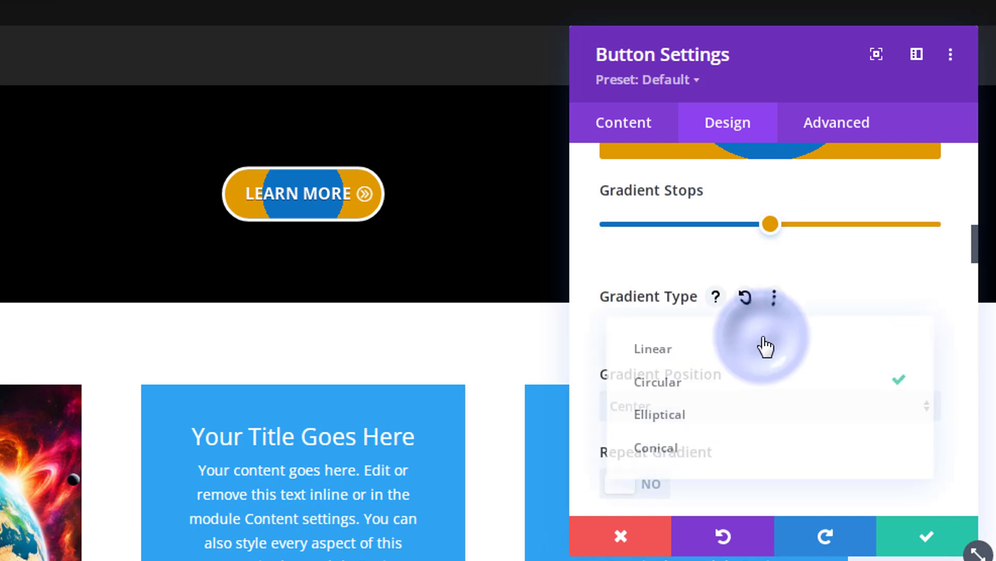
{"action": "left_click", "coordinate": [733, 422]}
{"action": "left_click", "coordinate": [733, 335]}
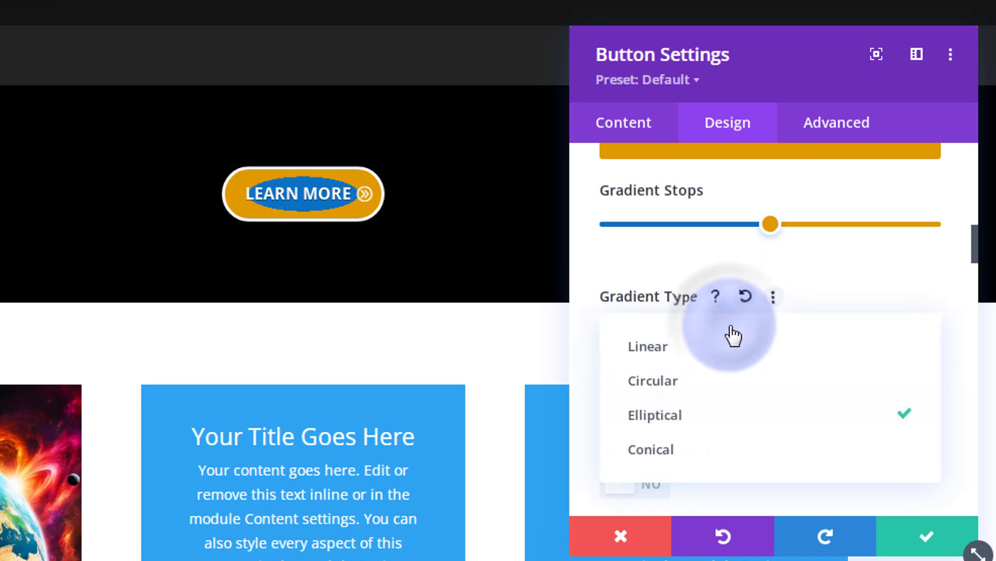
{"action": "left_click", "coordinate": [715, 450]}
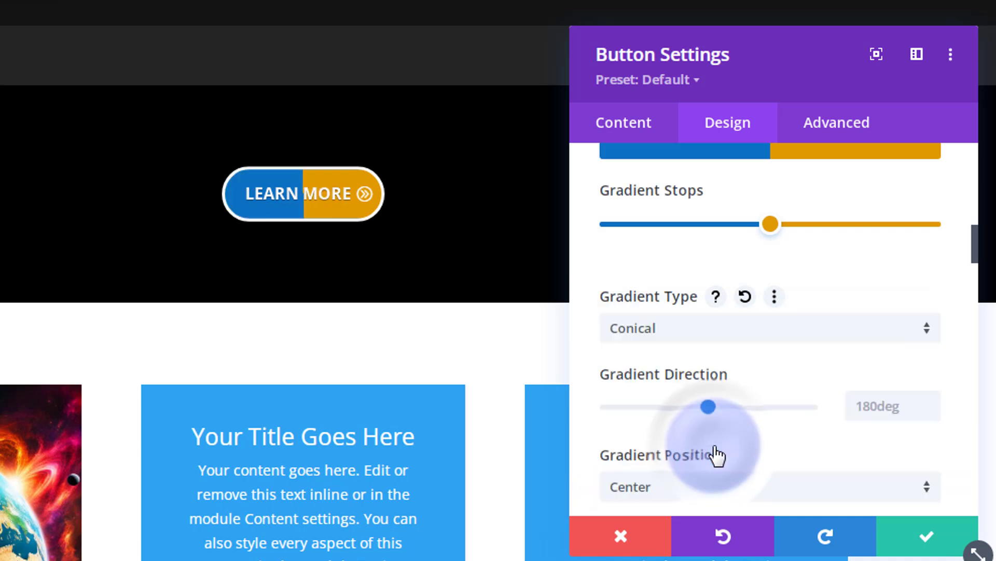
{"action": "left_click", "coordinate": [719, 334]}
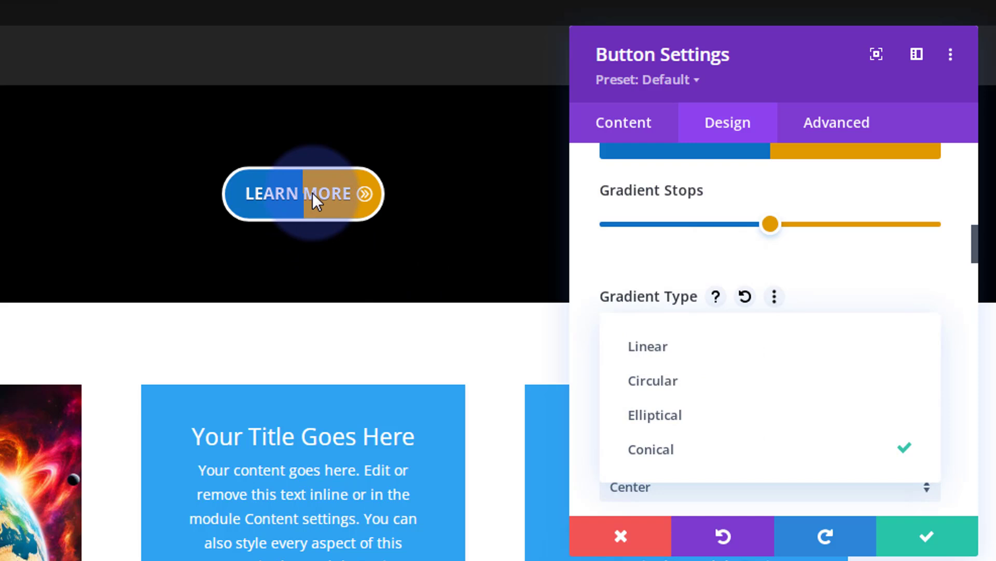
{"action": "left_click", "coordinate": [674, 352]}
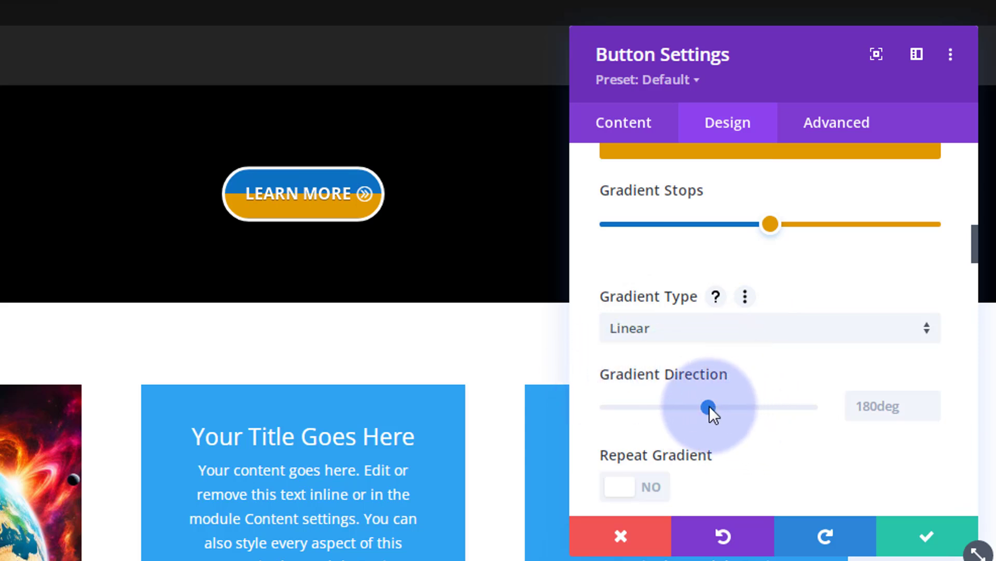
- Try a gradient direction of 294deg and shift both stops just past the midpoint, swapping the order of blue and orange
{"action": "left_click_drag", "start_coordinate": [715, 406], "coordinate": [774, 401]}
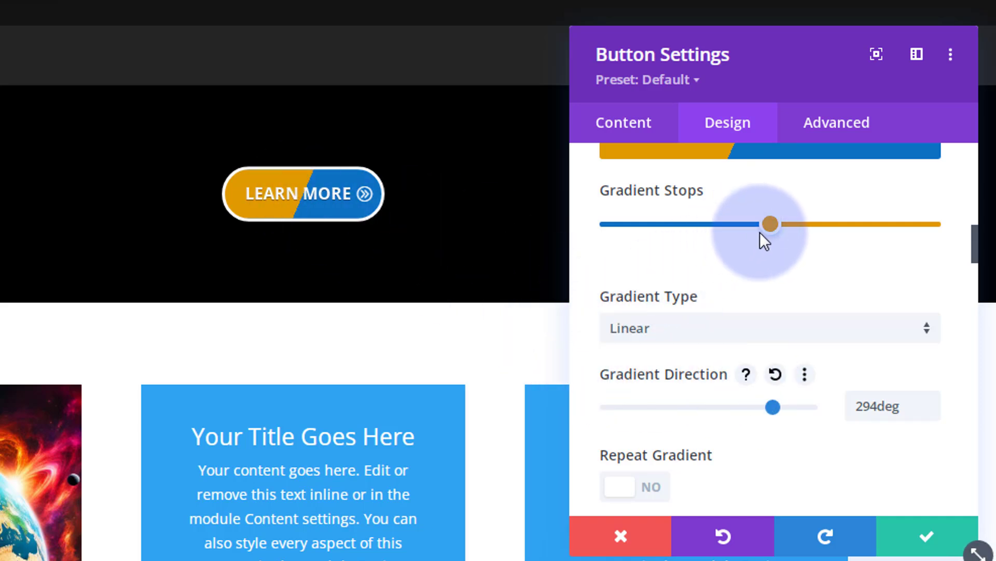
{"action": "mouse_move", "coordinate": [773, 223]}
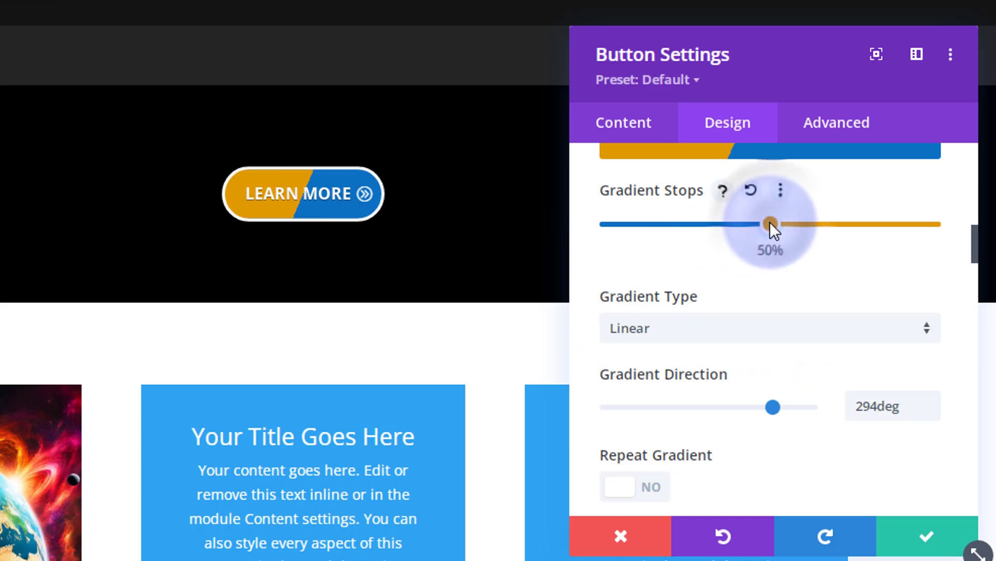
{"action": "left_click_drag", "start_coordinate": [768, 223], "coordinate": [778, 222]}
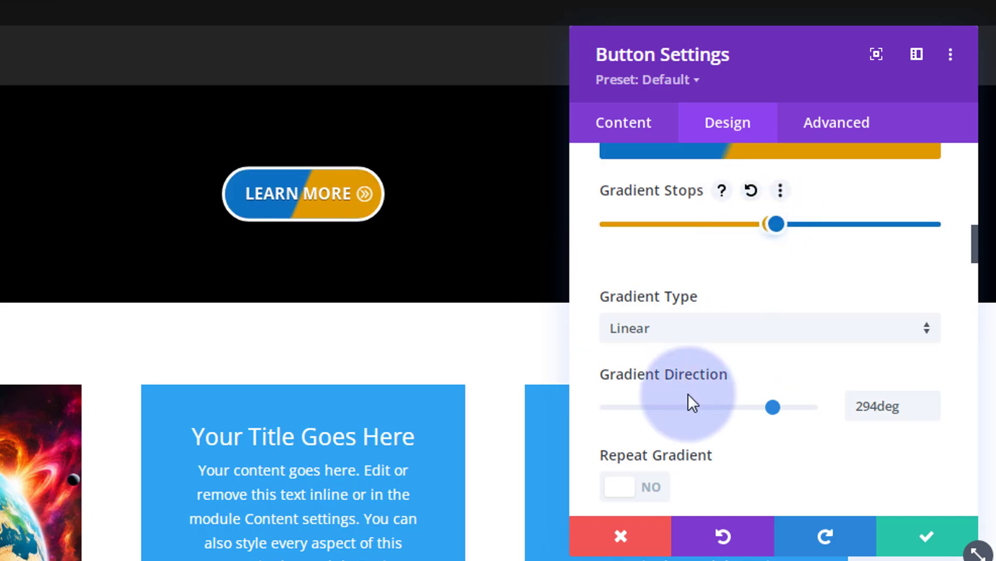
{"action": "mouse_move", "coordinate": [765, 223]}
{"action": "left_click_drag", "start_coordinate": [765, 223], "coordinate": [798, 228]}
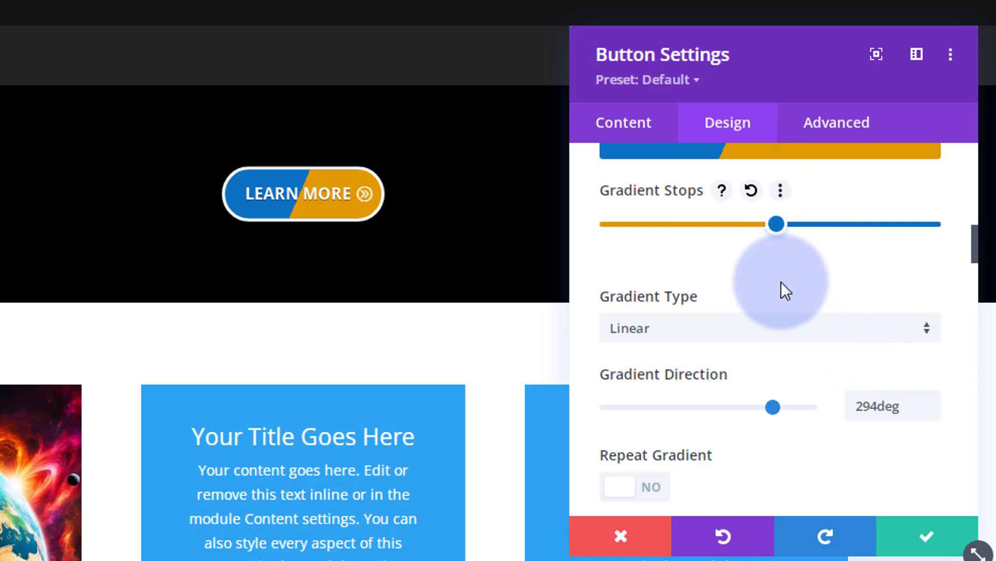
- Save the button settings and the page, and exit the Visual Builder to view the button on the live page
{"action": "scroll", "coordinate": [781, 283], "scroll_direction": "down", "scroll_amount": 8}
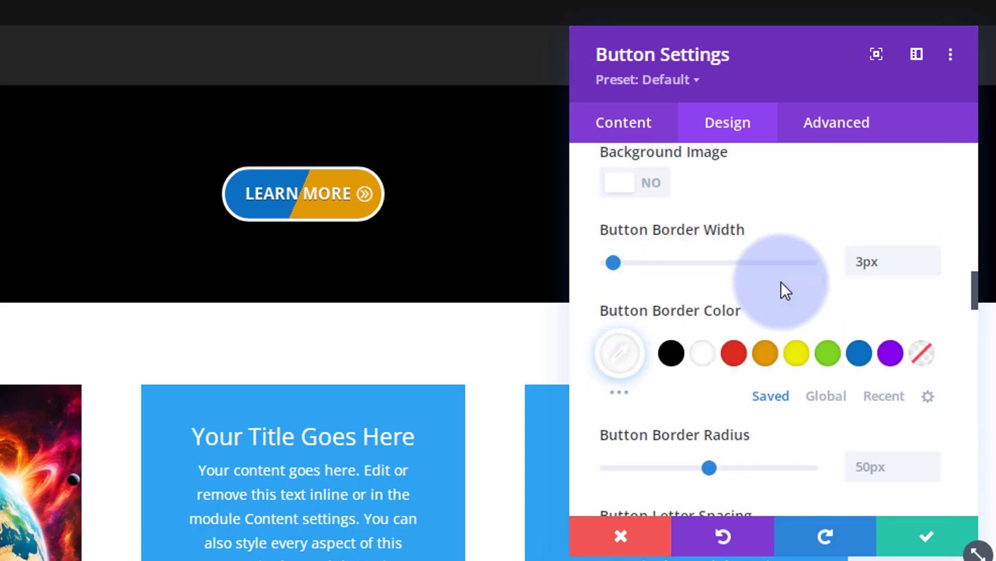
{"action": "scroll", "coordinate": [785, 291], "scroll_direction": "down", "scroll_amount": 8}
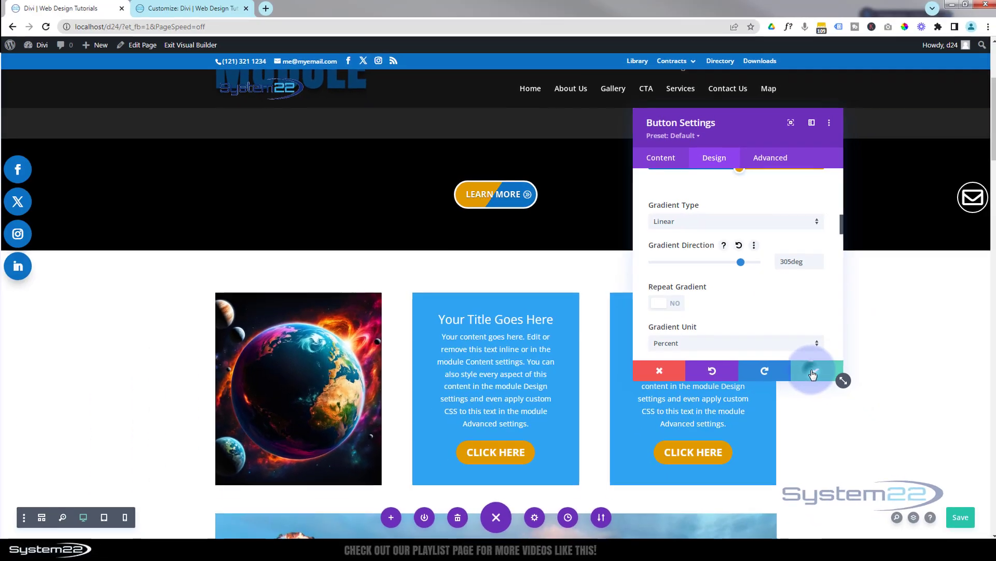
{"action": "left_click", "coordinate": [927, 536]}
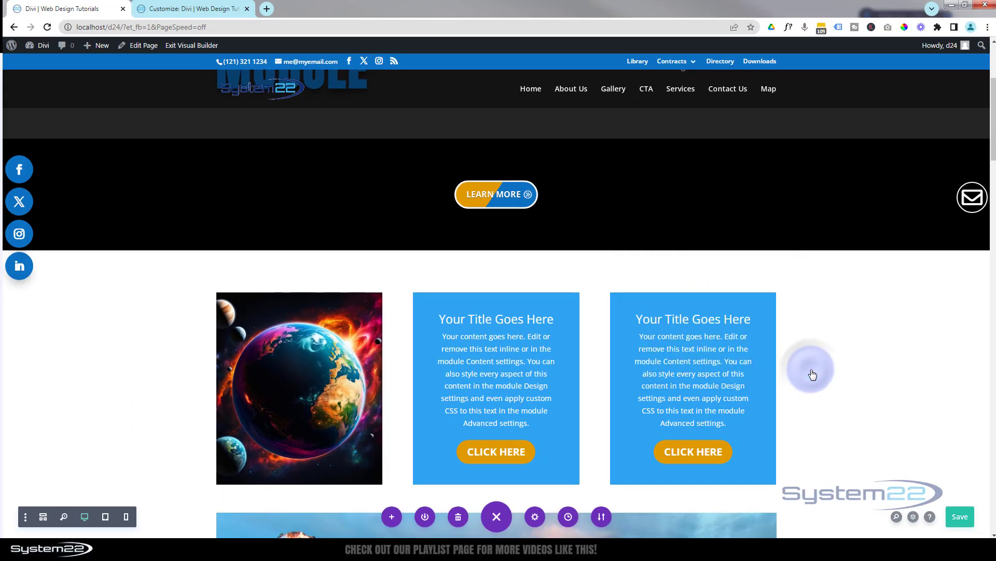
{"action": "left_click", "coordinate": [958, 519]}
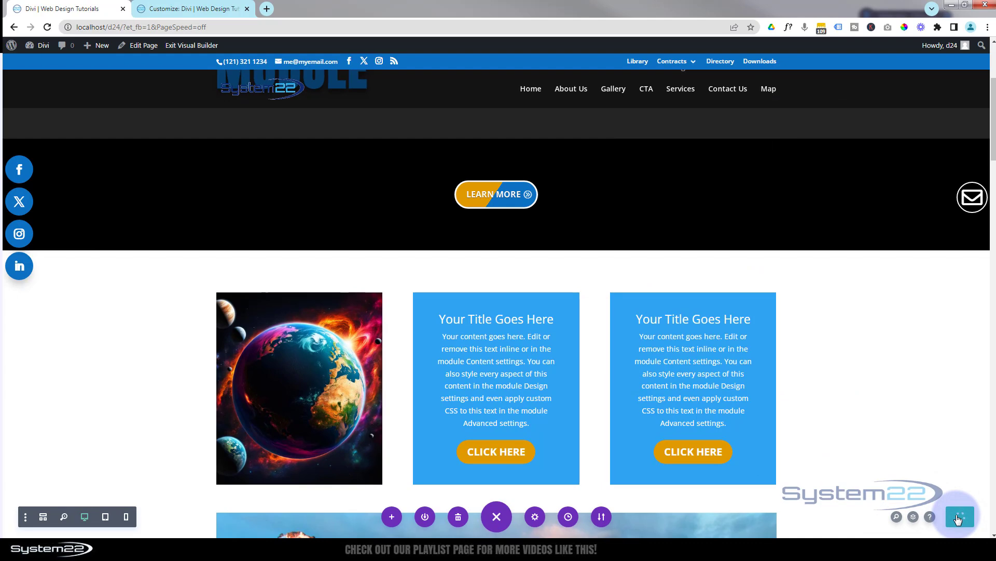
{"action": "left_click", "coordinate": [186, 48]}
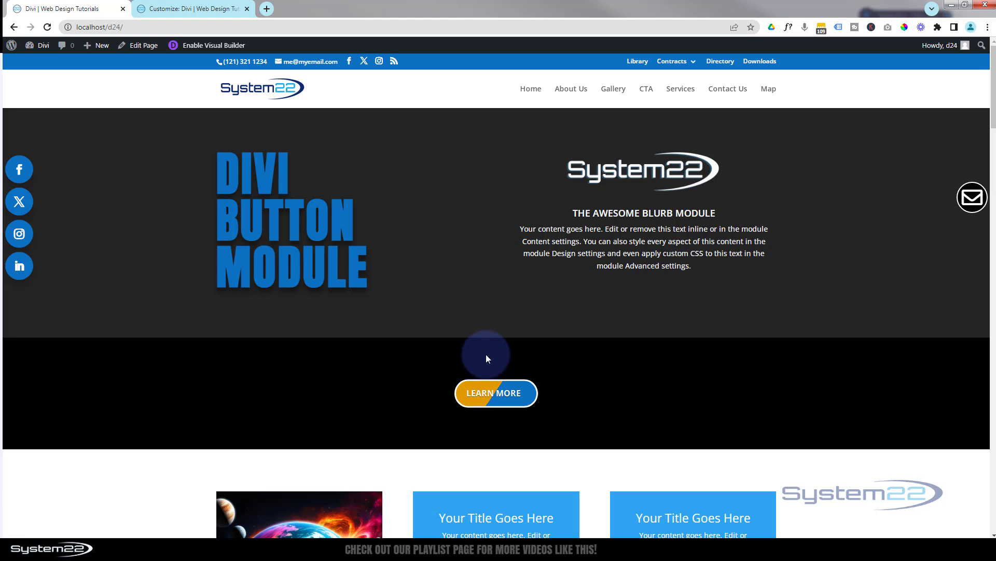
- Reopen the page in the Visual Builder and insert an Icon module below the Learn More button
{"action": "left_click", "coordinate": [224, 48]}
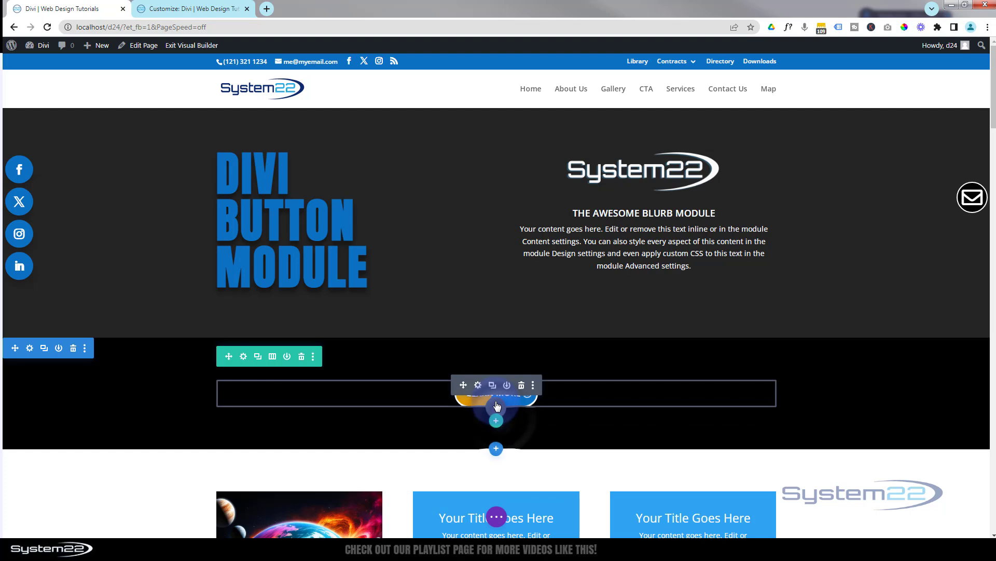
{"action": "left_click", "coordinate": [500, 408]}
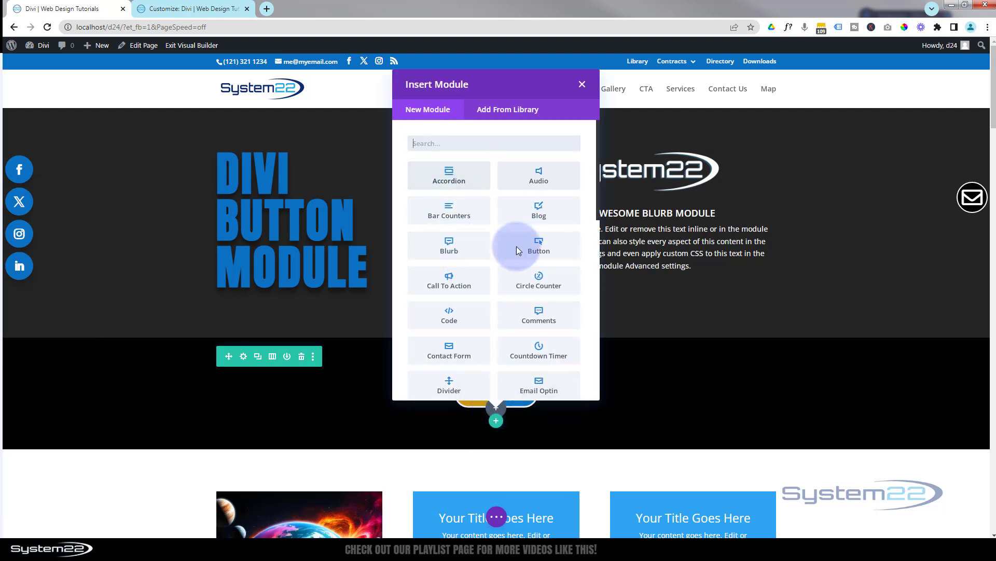
{"action": "scroll", "coordinate": [529, 268], "scroll_direction": "down", "scroll_amount": 3}
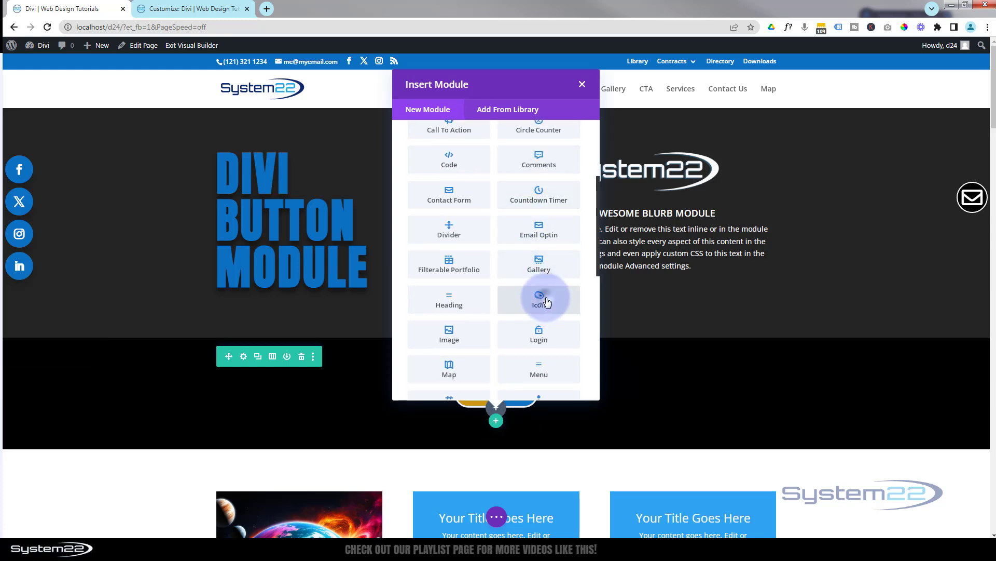
{"action": "left_click", "coordinate": [545, 301]}
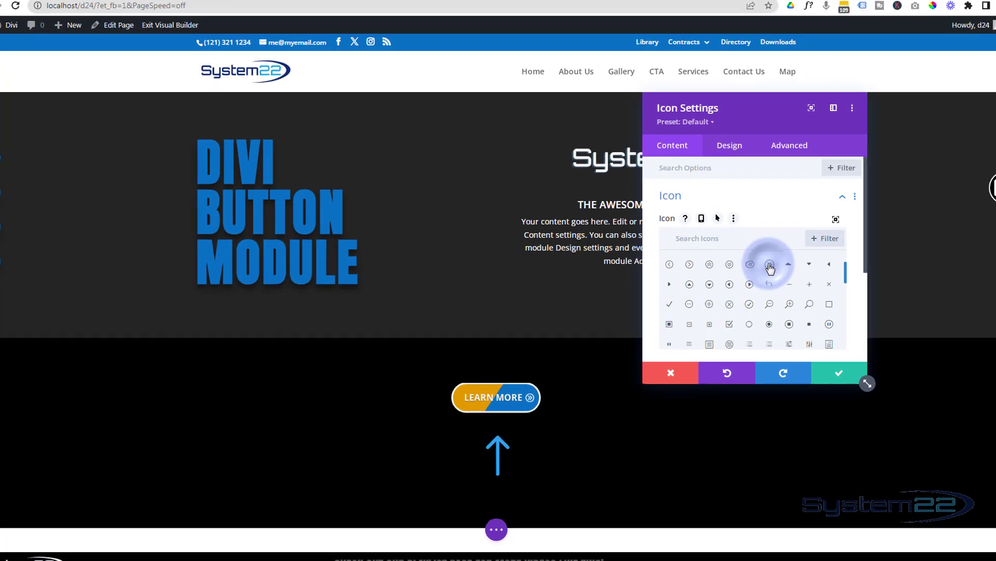
- Choose the circled double right-arrow as the module's icon and set its link URL to #
{"action": "left_click", "coordinate": [752, 269]}
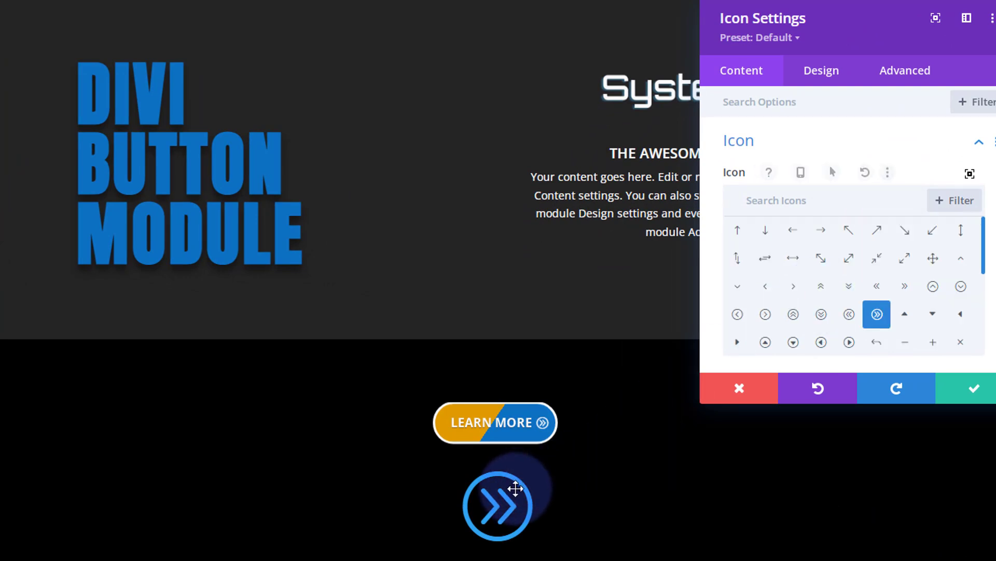
{"action": "left_click", "coordinate": [839, 147]}
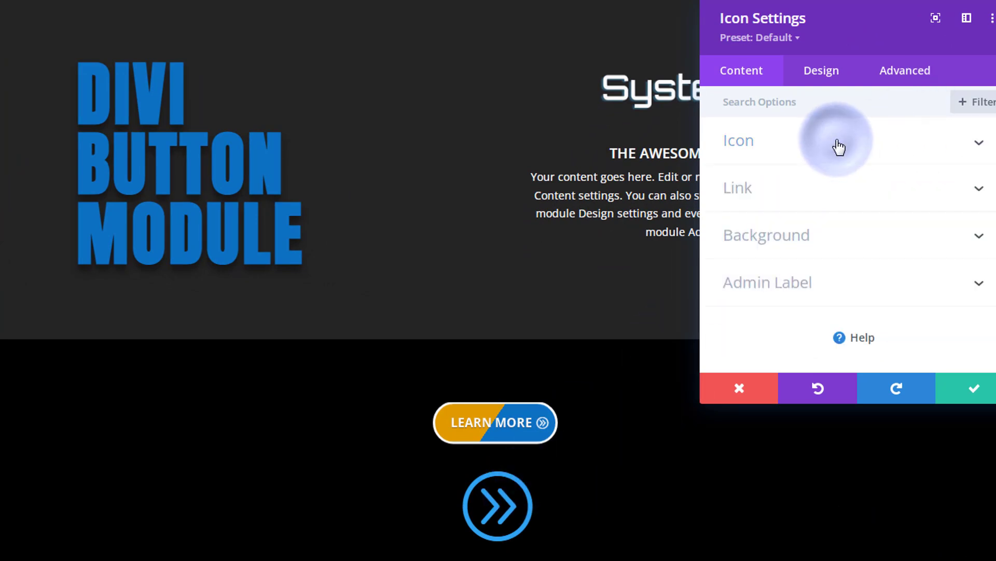
{"action": "left_click", "coordinate": [815, 200]}
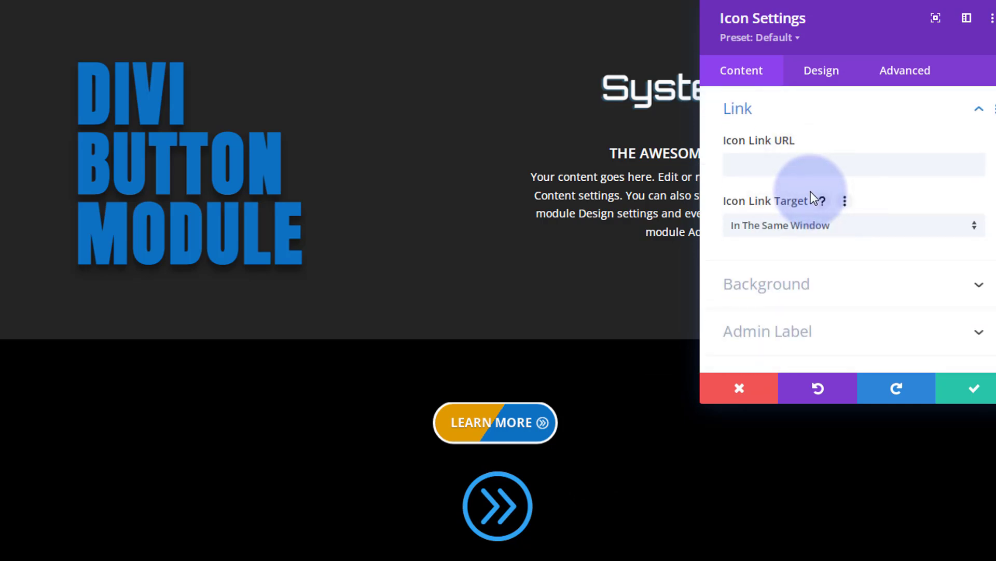
{"action": "left_click", "coordinate": [761, 164]}
{"action": "left_click", "coordinate": [927, 98]}
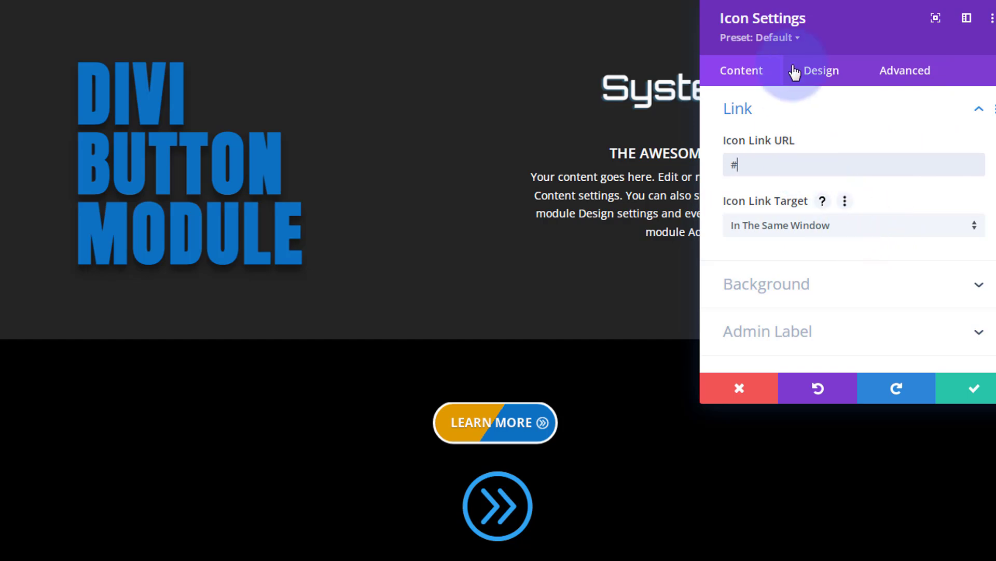
- Set the icon's hover color to the orange #e09900
{"action": "left_click", "coordinate": [825, 82]}
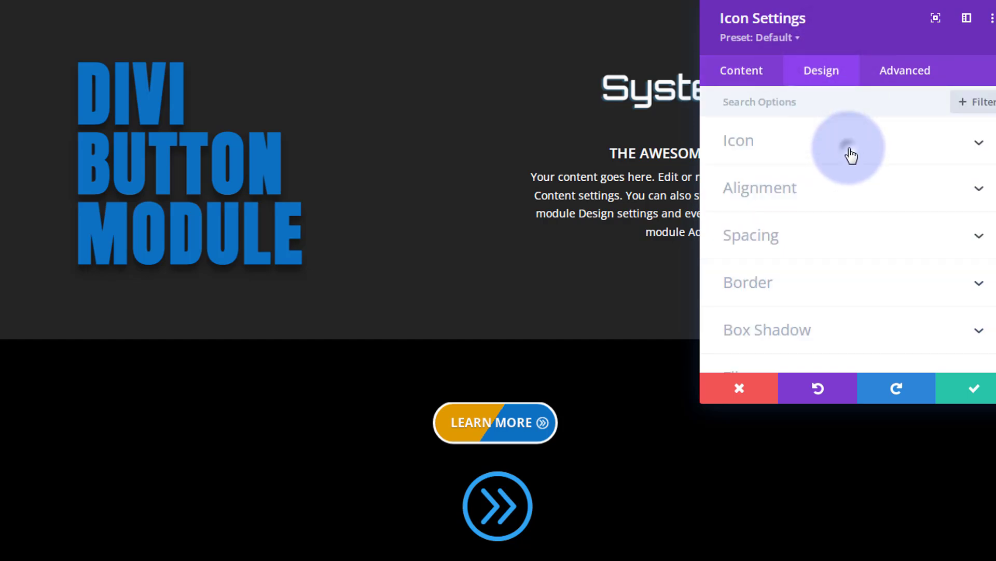
{"action": "left_click", "coordinate": [846, 145]}
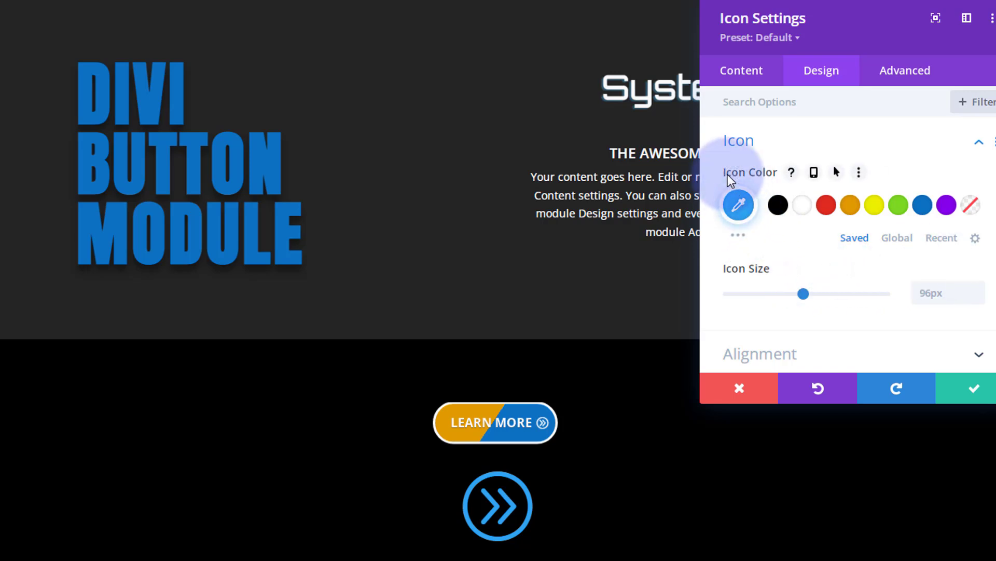
{"action": "left_click", "coordinate": [839, 171]}
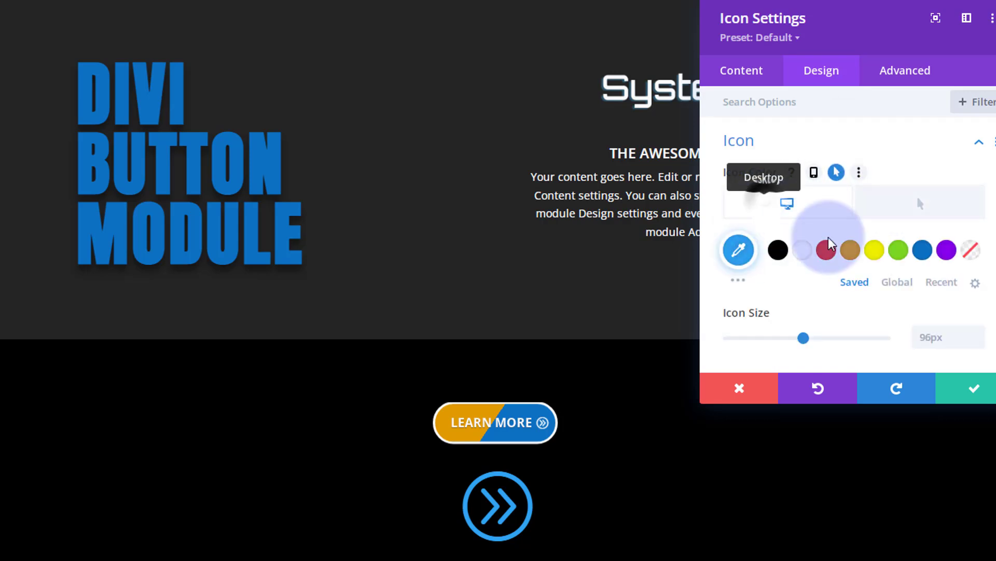
{"action": "left_click", "coordinate": [918, 213]}
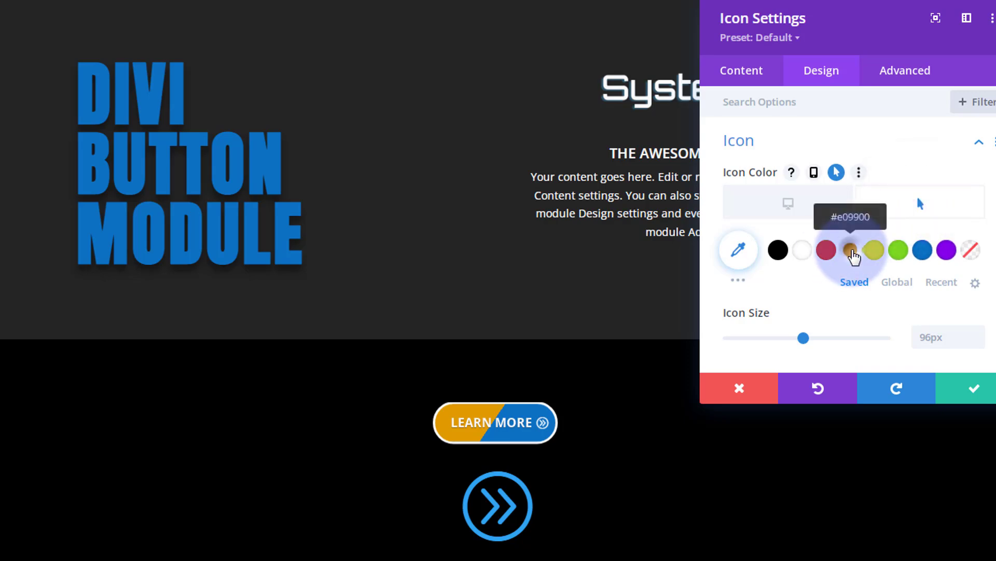
{"action": "left_click", "coordinate": [851, 251]}
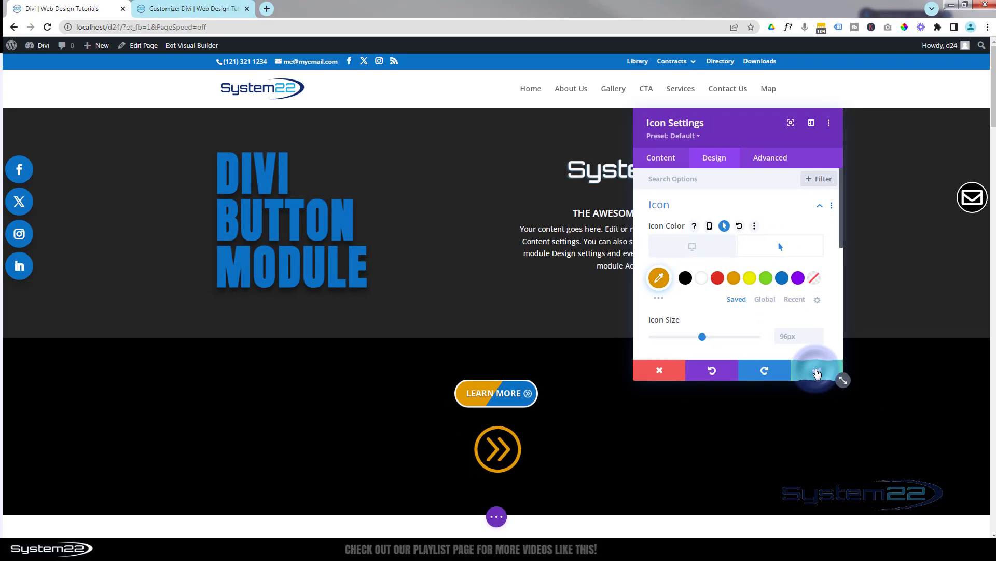
- Save the icon settings and the page, and exit the Visual Builder to view the icon below the button on the live page
{"action": "left_click", "coordinate": [977, 392]}
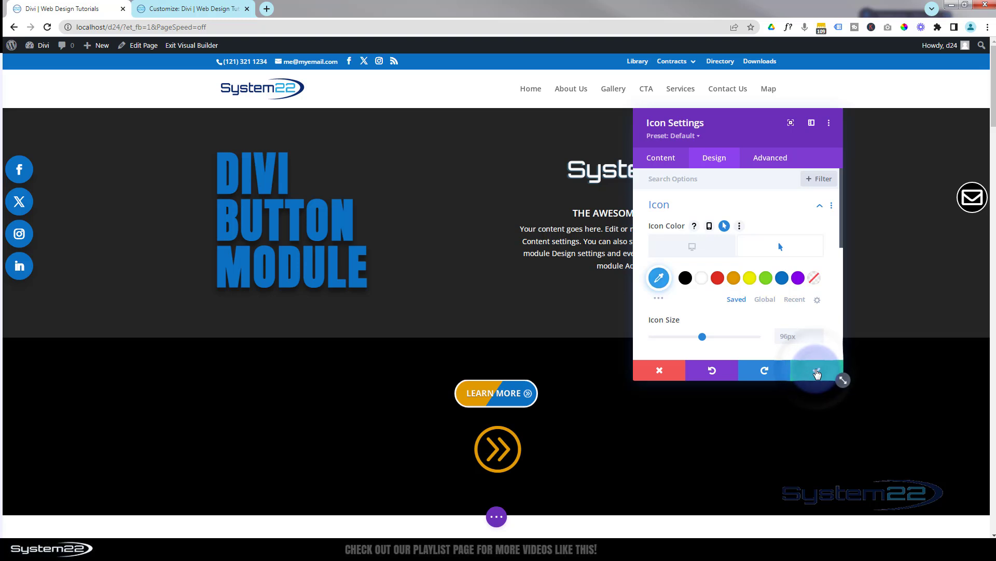
{"action": "left_click", "coordinate": [499, 520]}
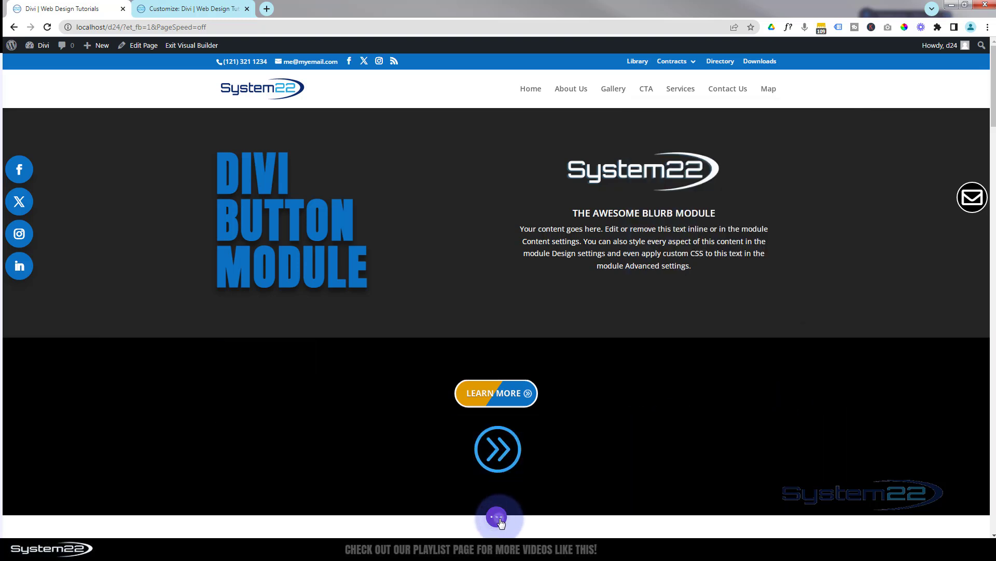
{"action": "left_click", "coordinate": [526, 99]}
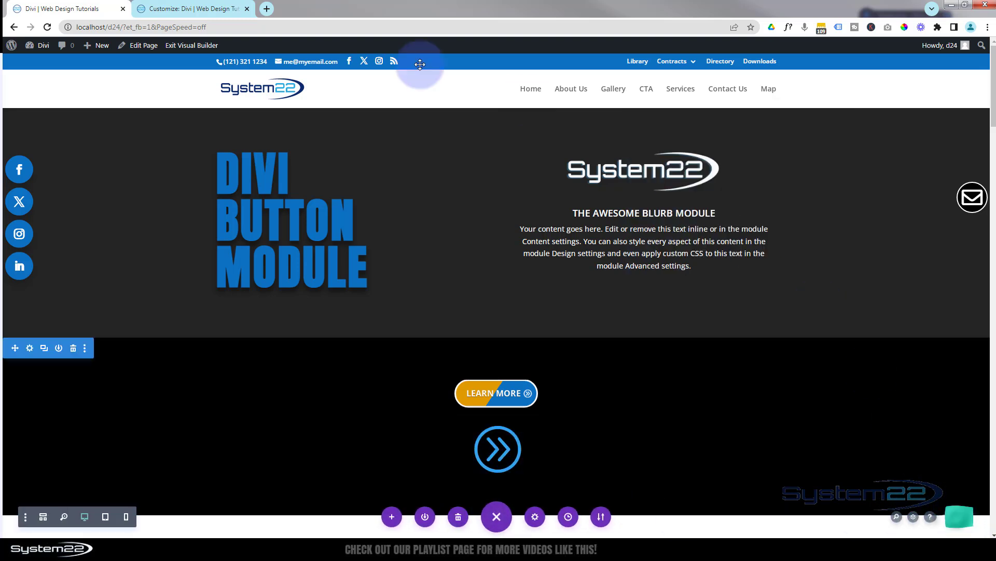
{"action": "left_click", "coordinate": [203, 47]}
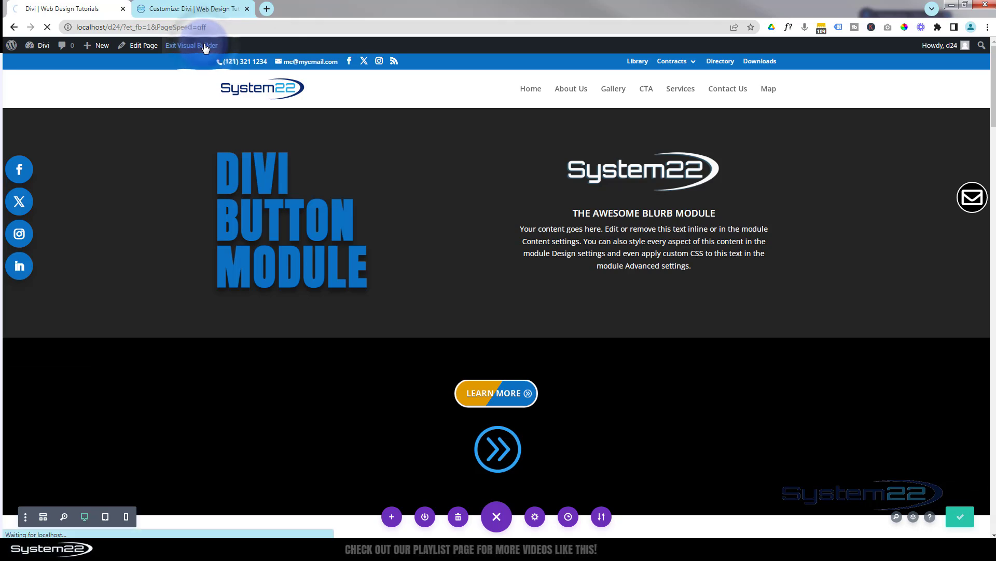
{"action": "scroll", "coordinate": [424, 213], "scroll_direction": "down", "scroll_amount": 3}
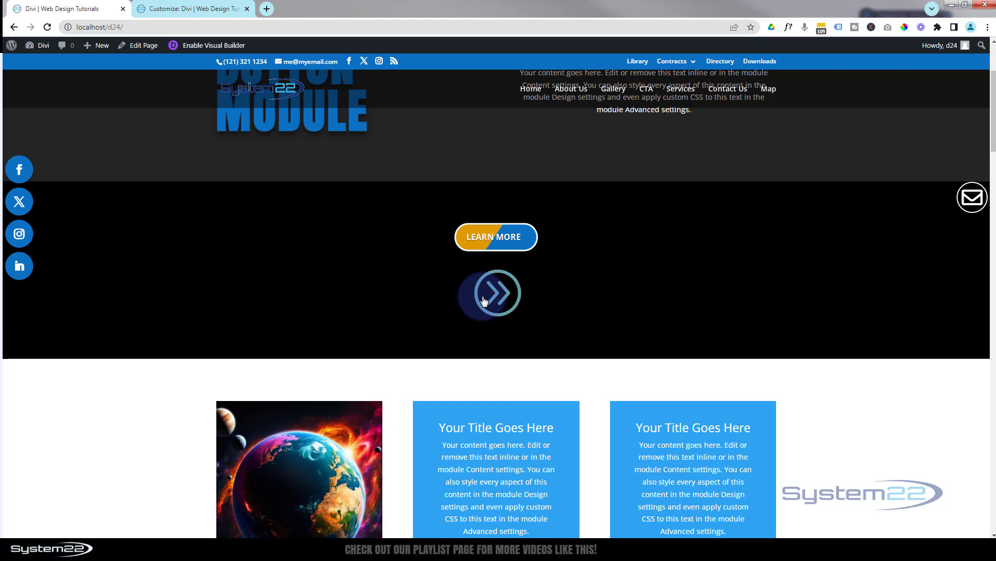